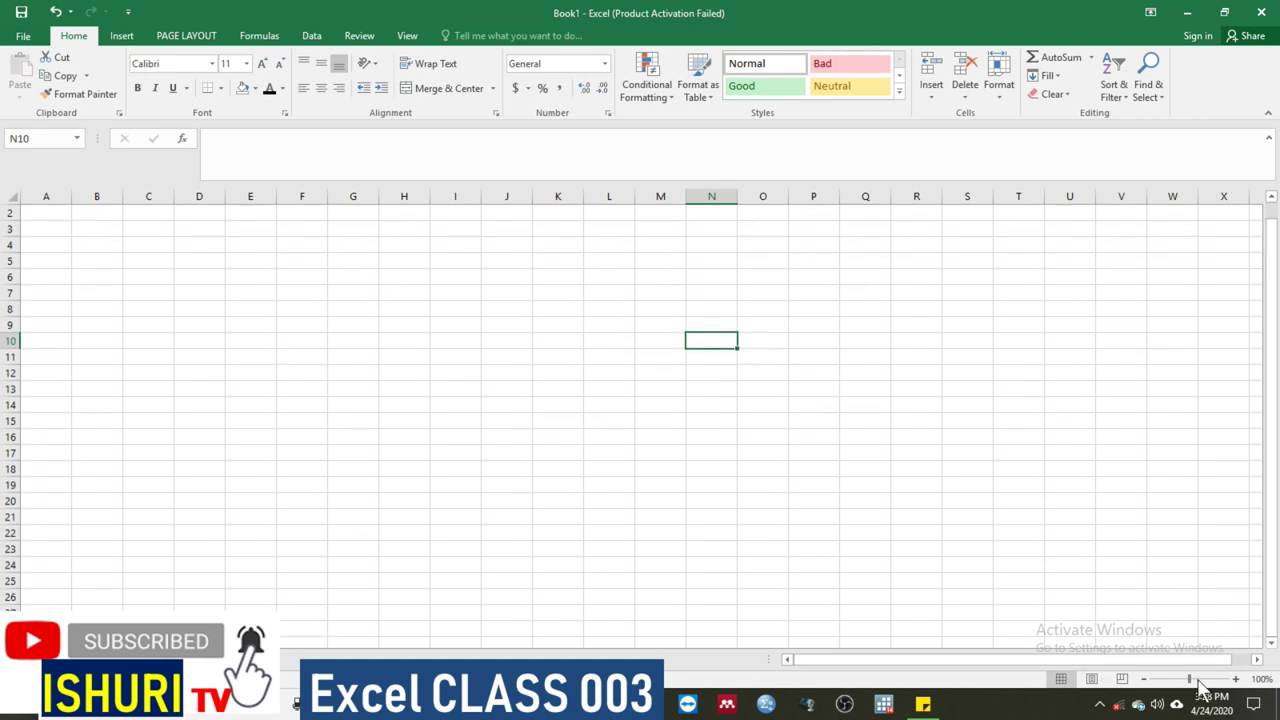
- Zoom the blank worksheet in to 170%
double_click(1235, 679)
triple_click(1235, 679)
double_click(1235, 679)
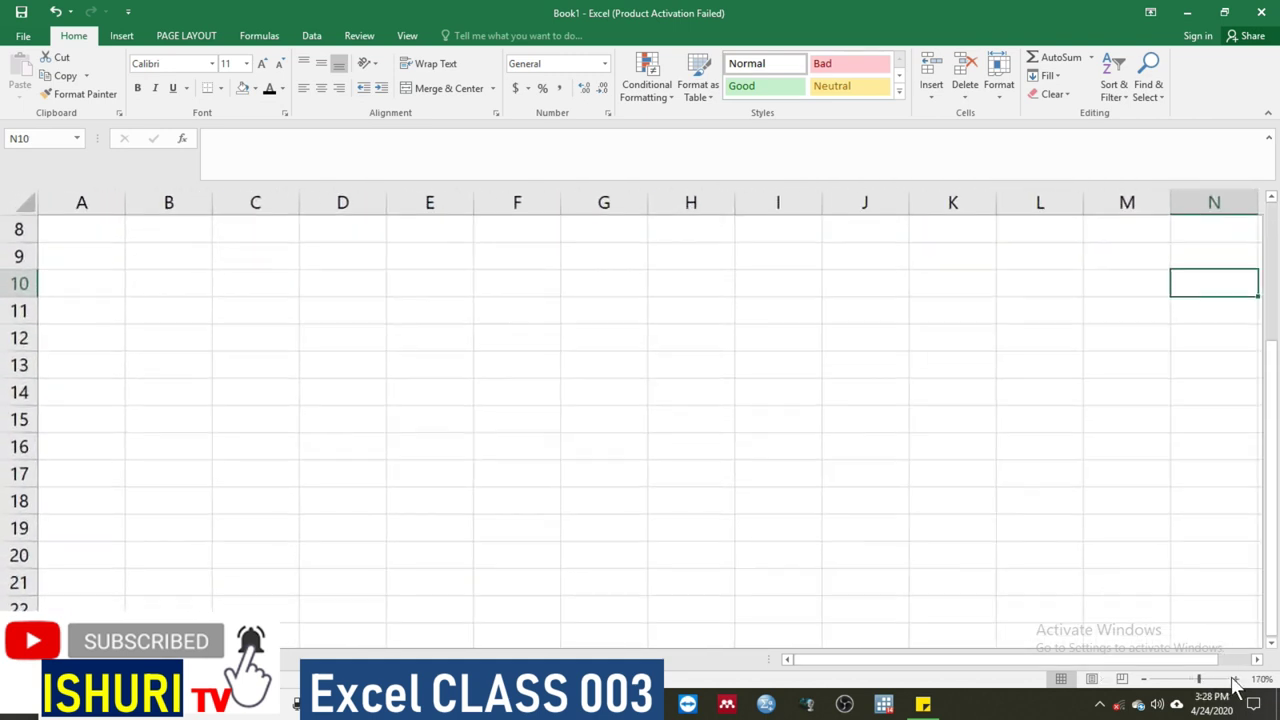
left_click_drag(1274, 340, 1276, 290)
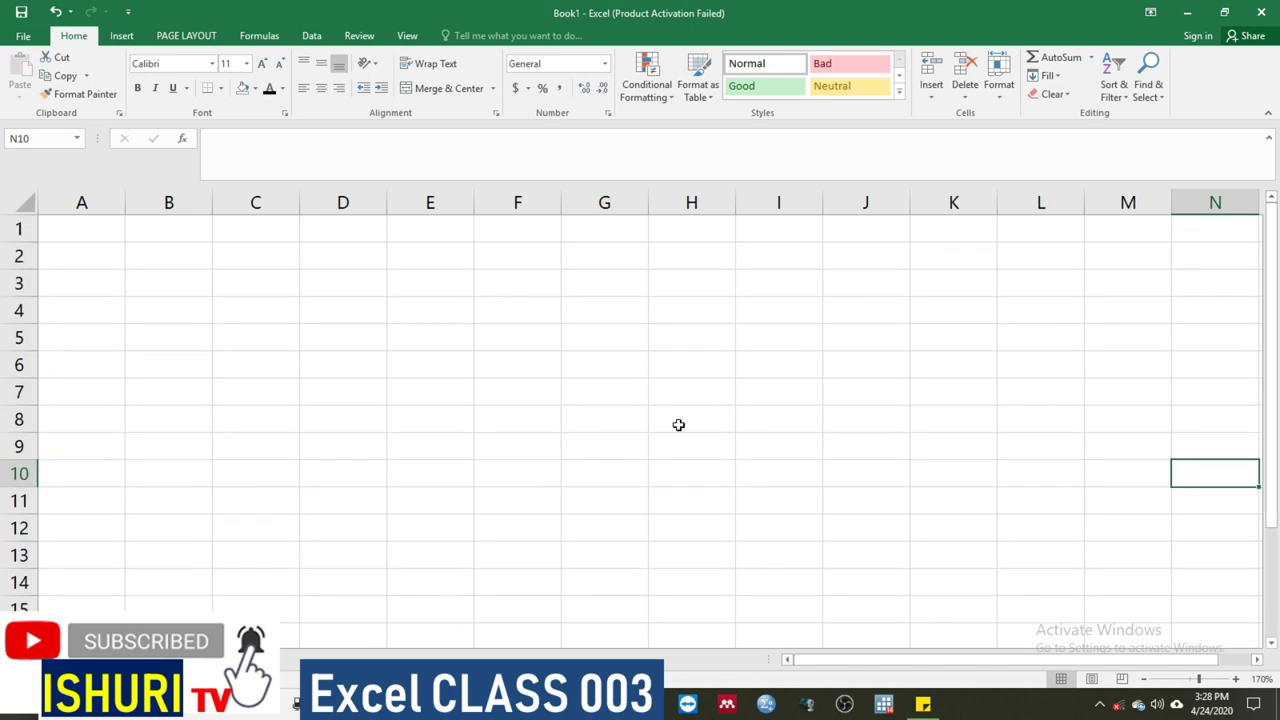
- Select several cells in turn, ending on cell A2 for the first header
left_click(451, 355)
left_click(292, 303)
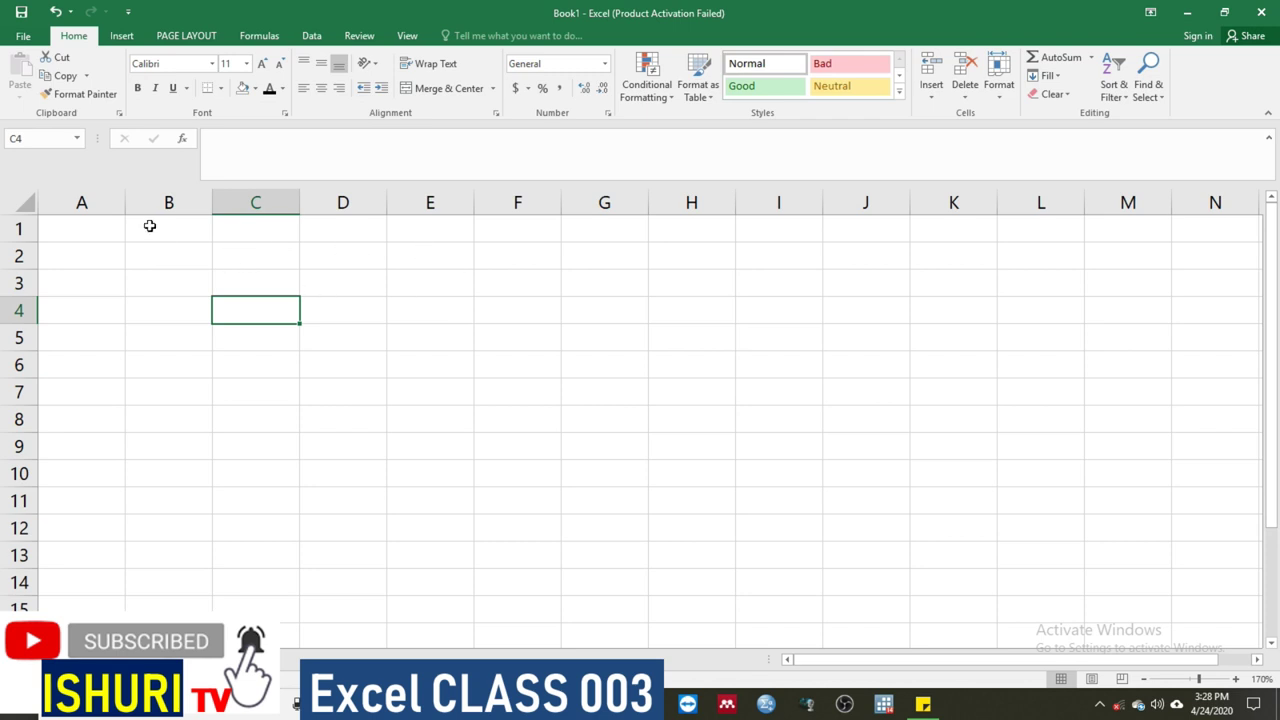
left_click(151, 279)
left_click(85, 260)
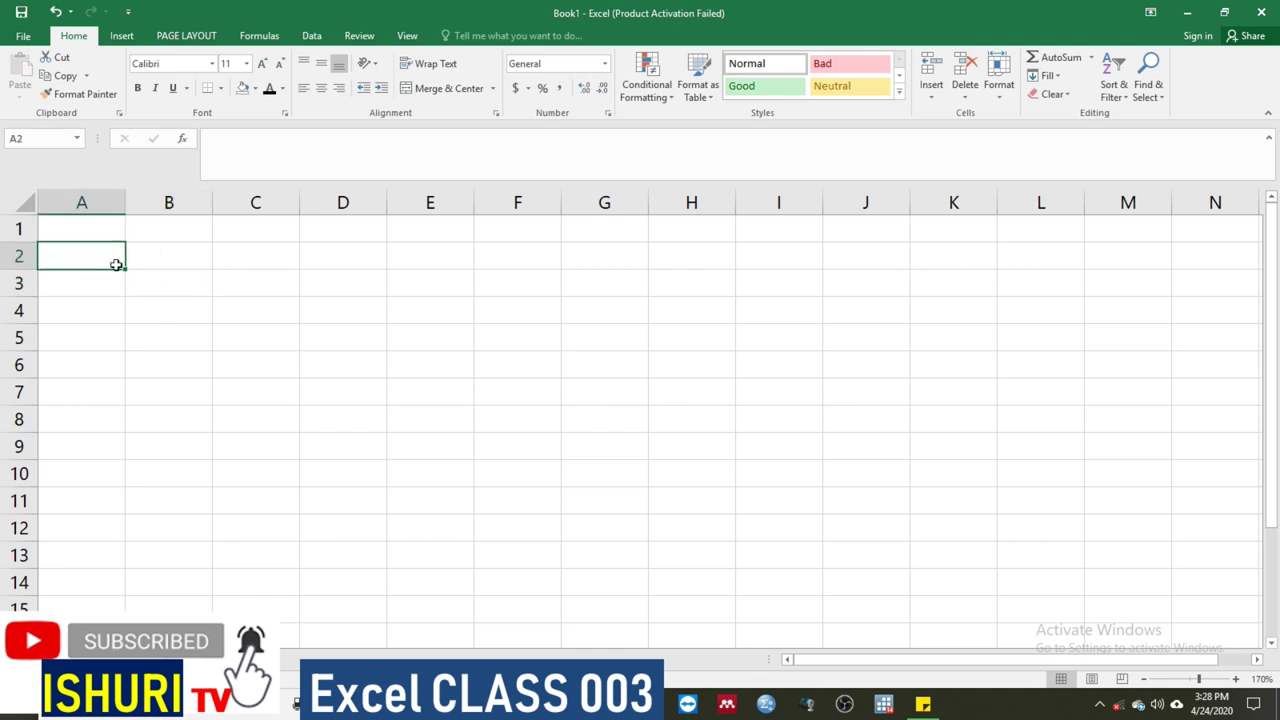
left_click(421, 283)
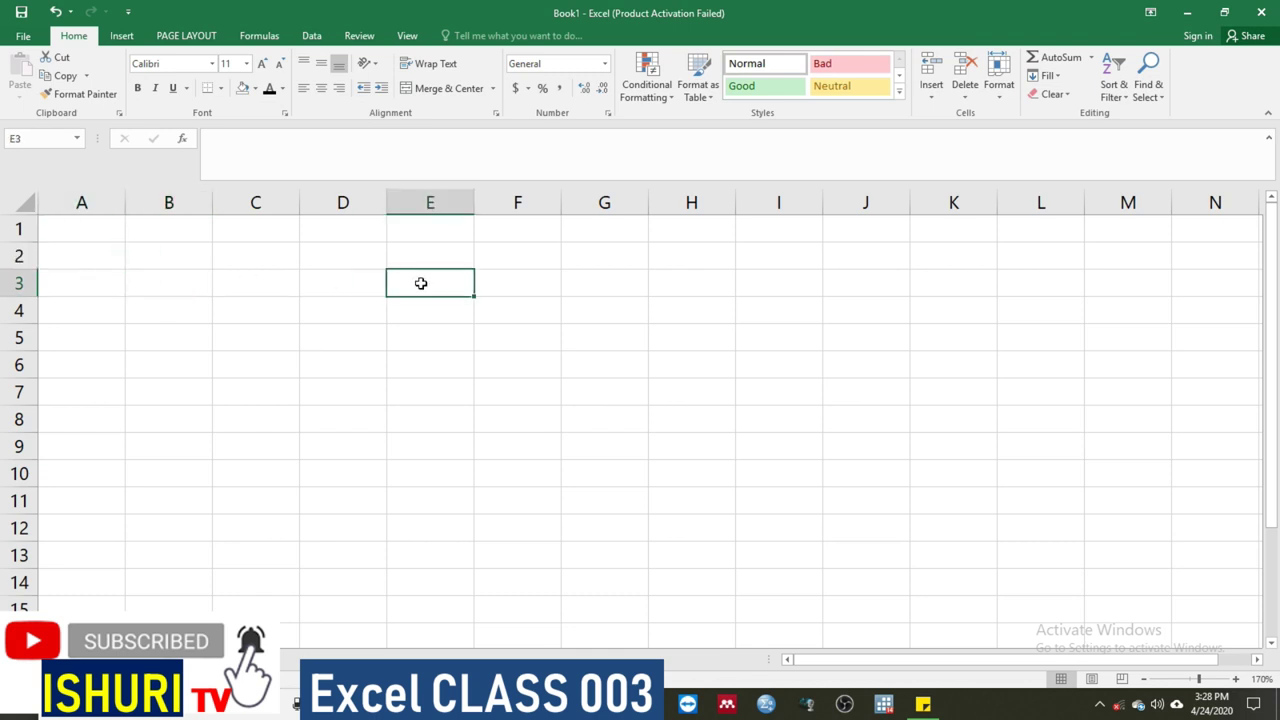
left_click(200, 336)
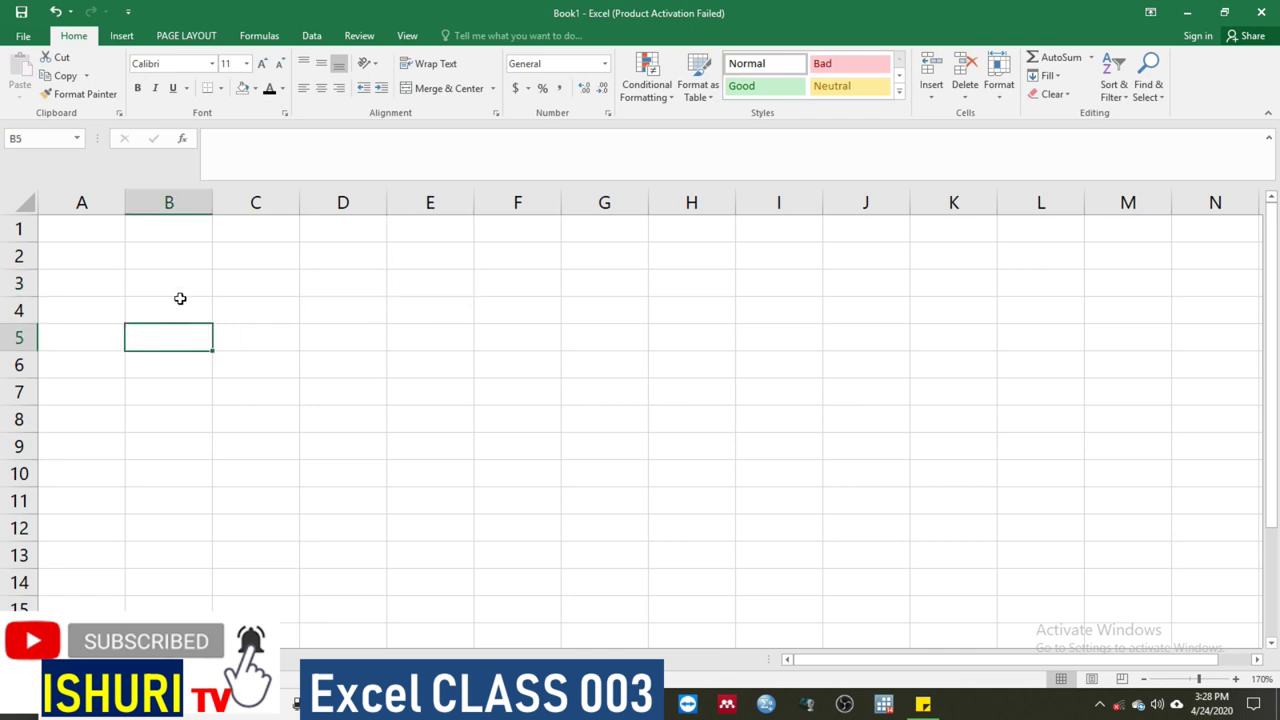
left_click(166, 276)
left_click(91, 227)
left_click(158, 236)
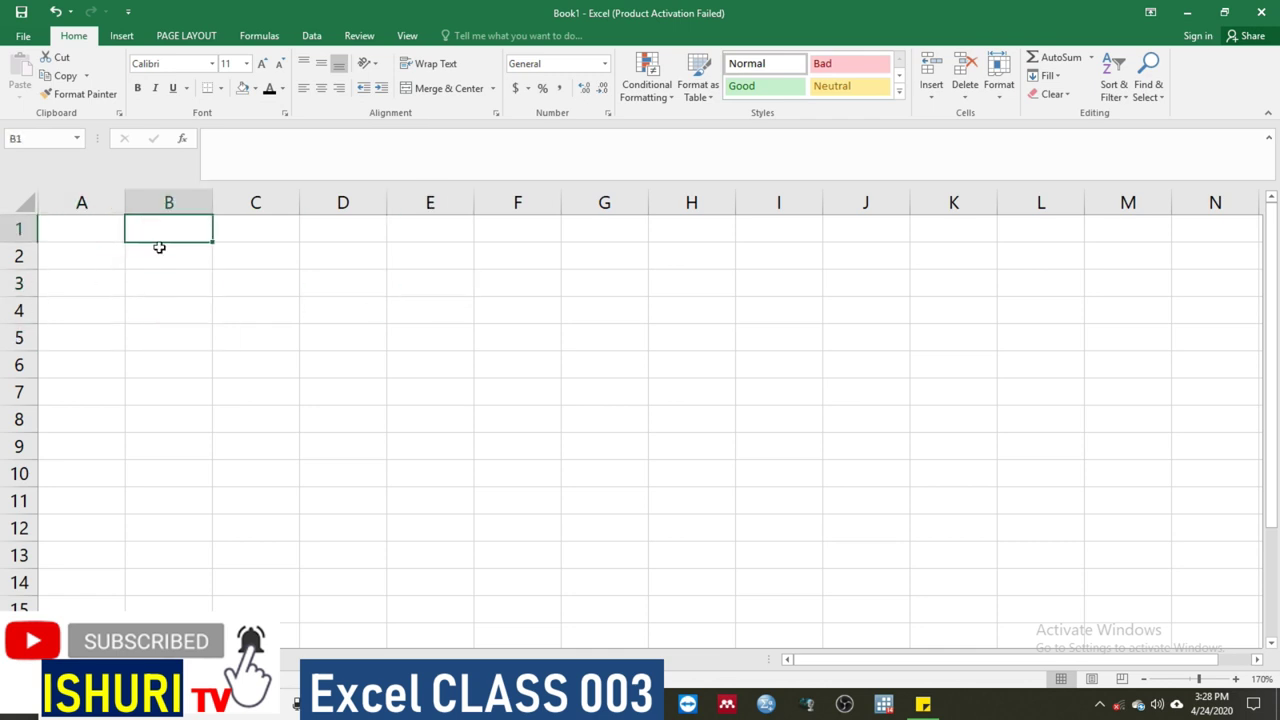
left_click(85, 252)
- Enter 'Names' in A2 and 'Date of Birth' in C2, widening column C to fit
type("N")
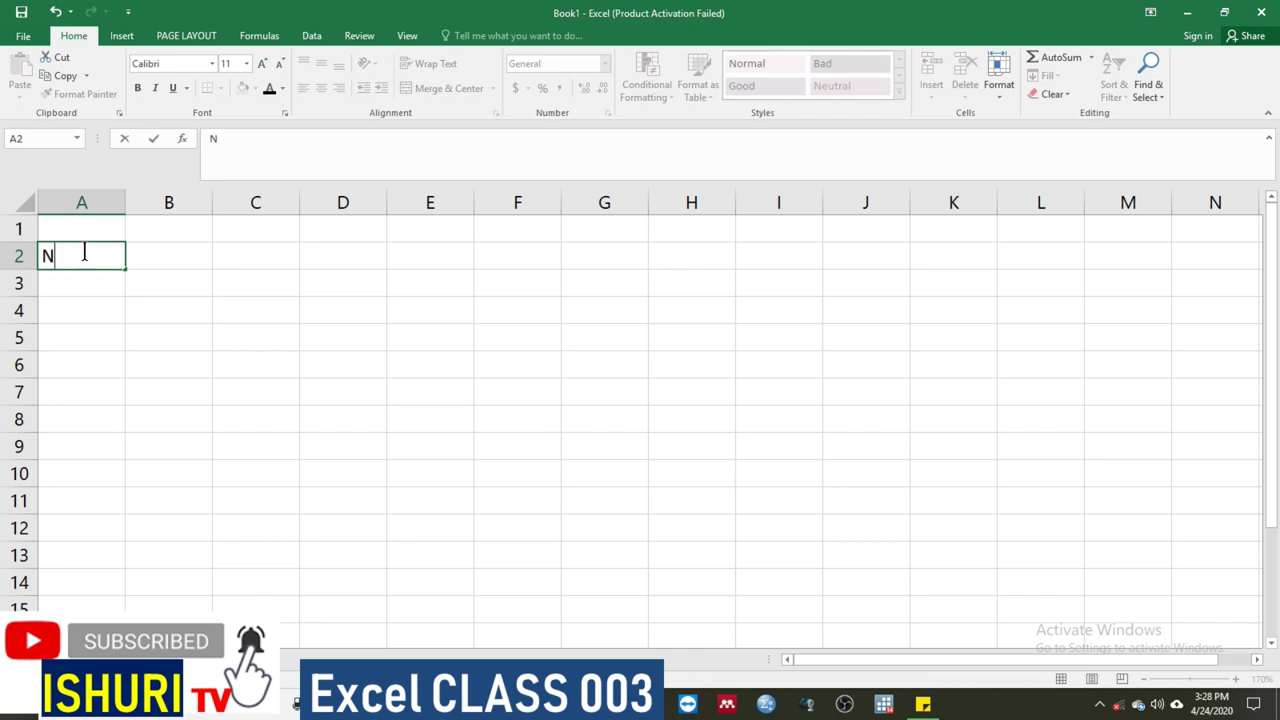
type("ames")
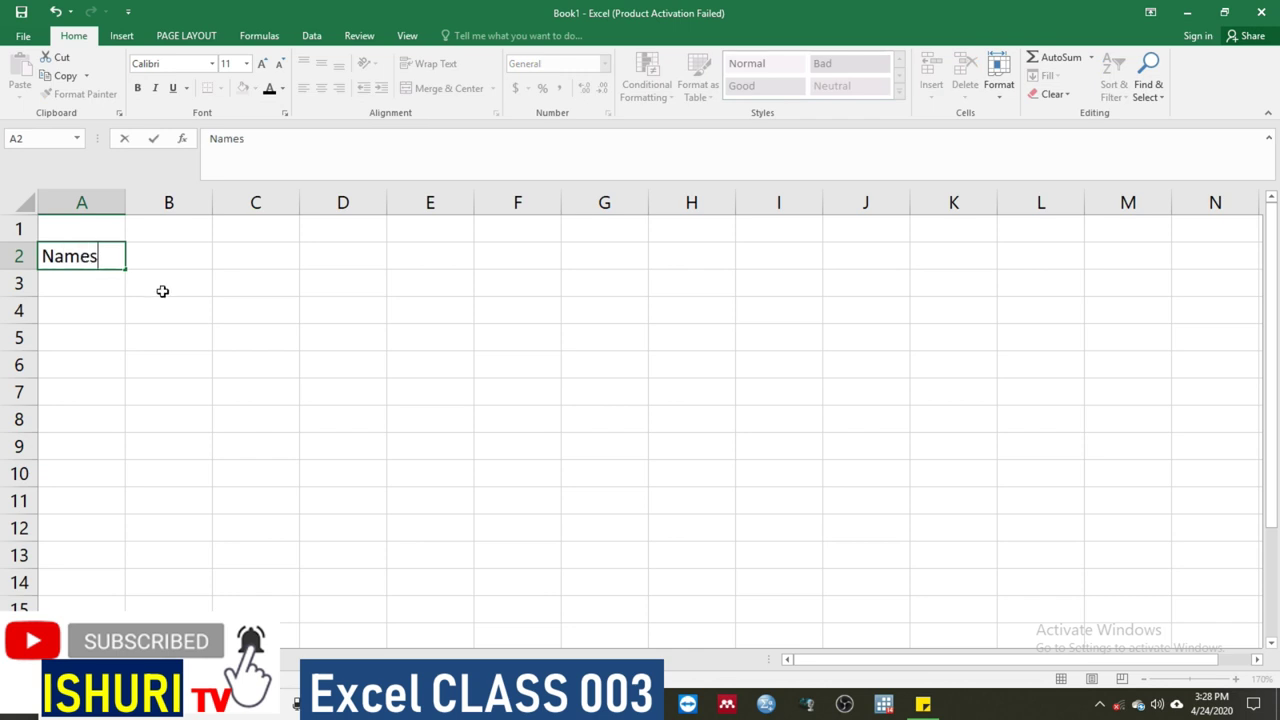
left_click(163, 289)
left_click(257, 249)
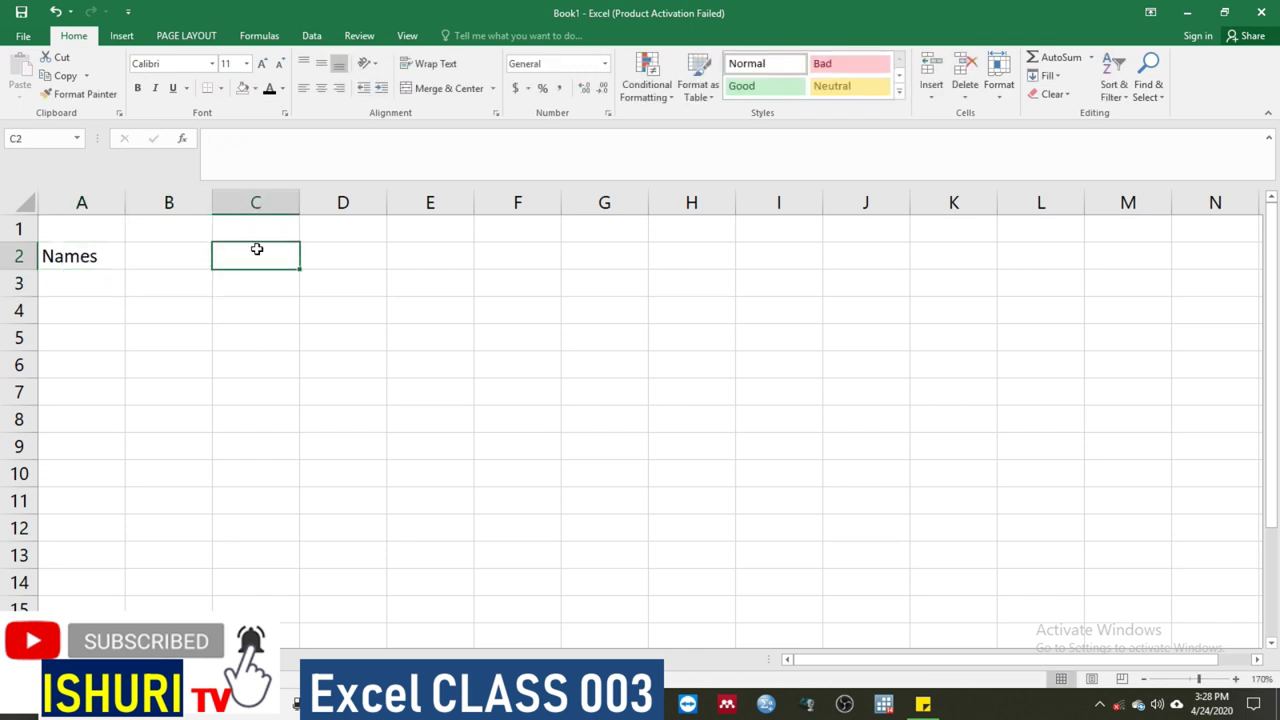
double_click(257, 249)
type("Date f")
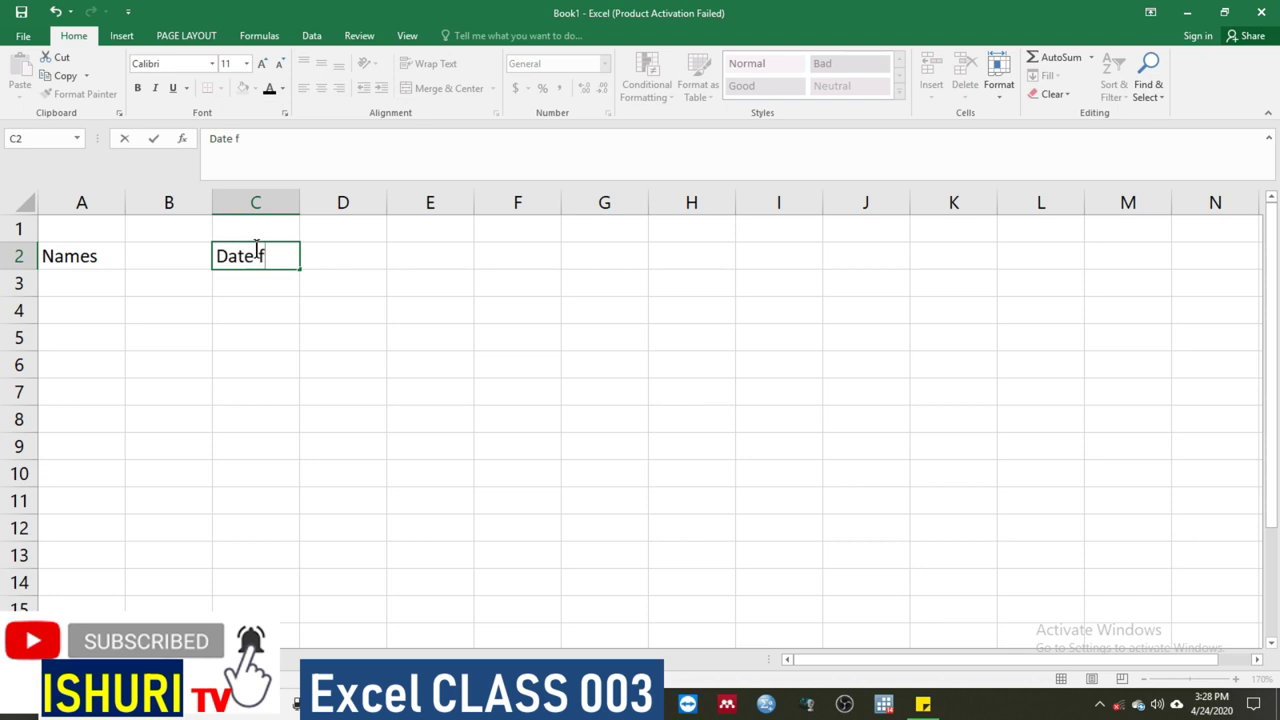
key("BackSpace")
type("of Bi")
type("rth")
key("Return")
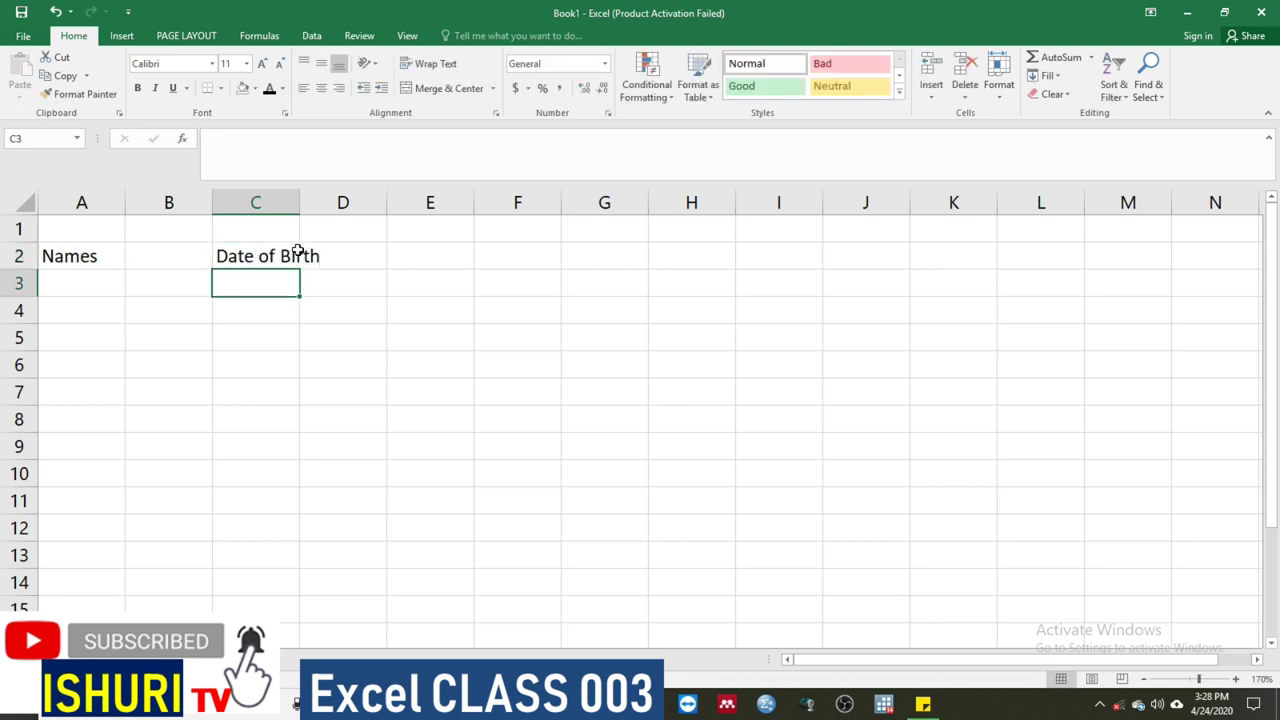
left_click_drag(306, 191, 368, 191)
- Enter 'Amount' in D2 and widen column D to 105 pixels
left_click(410, 254)
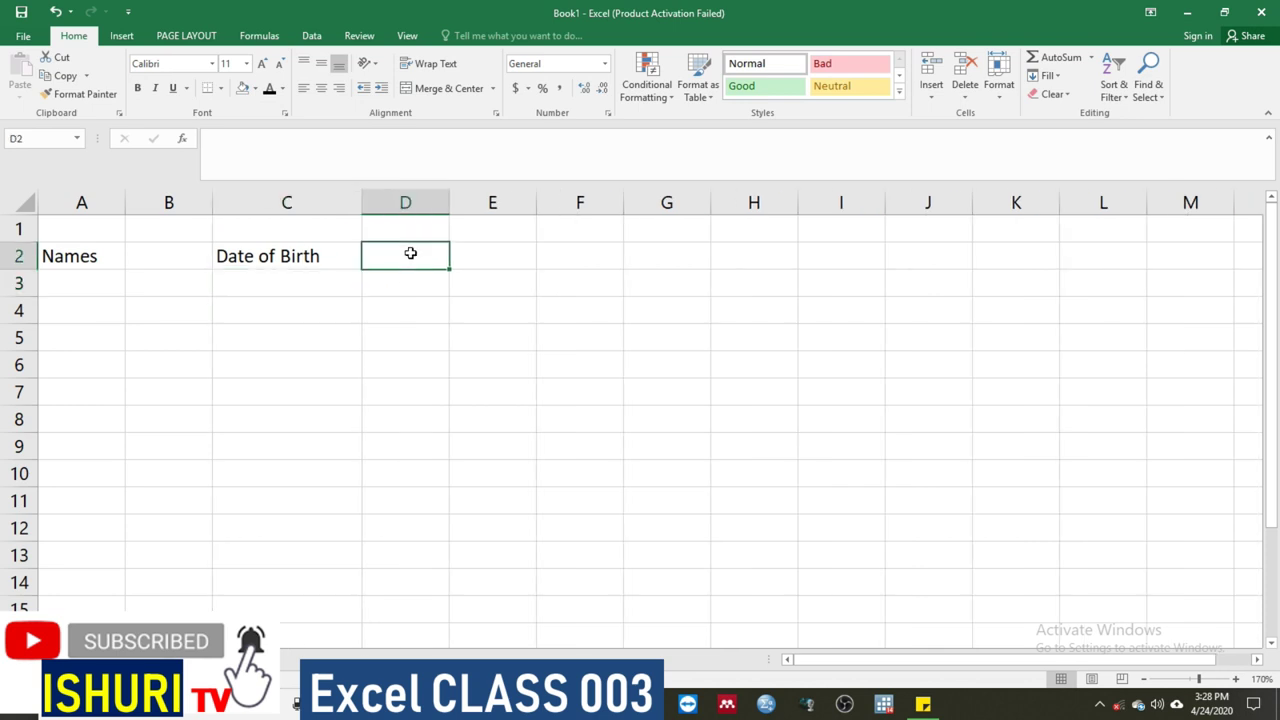
type("Amoung")
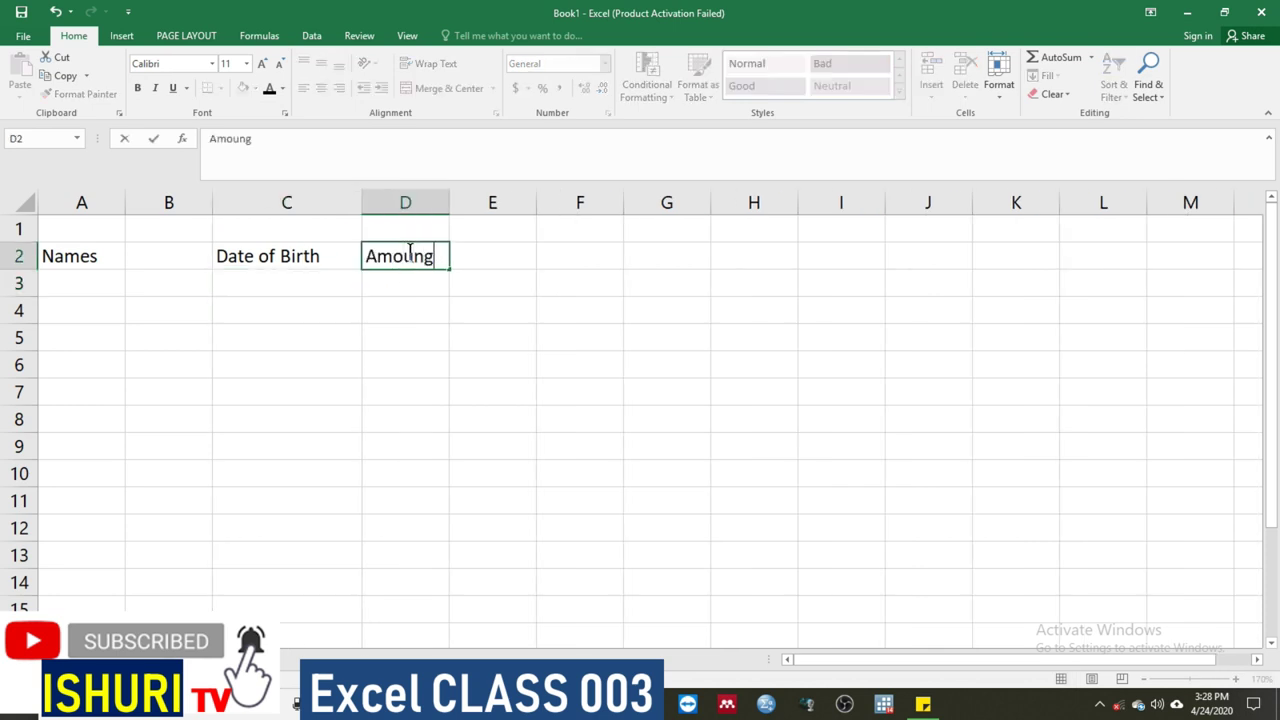
key("BackSpace")
type("t")
key("Return")
left_click(494, 252)
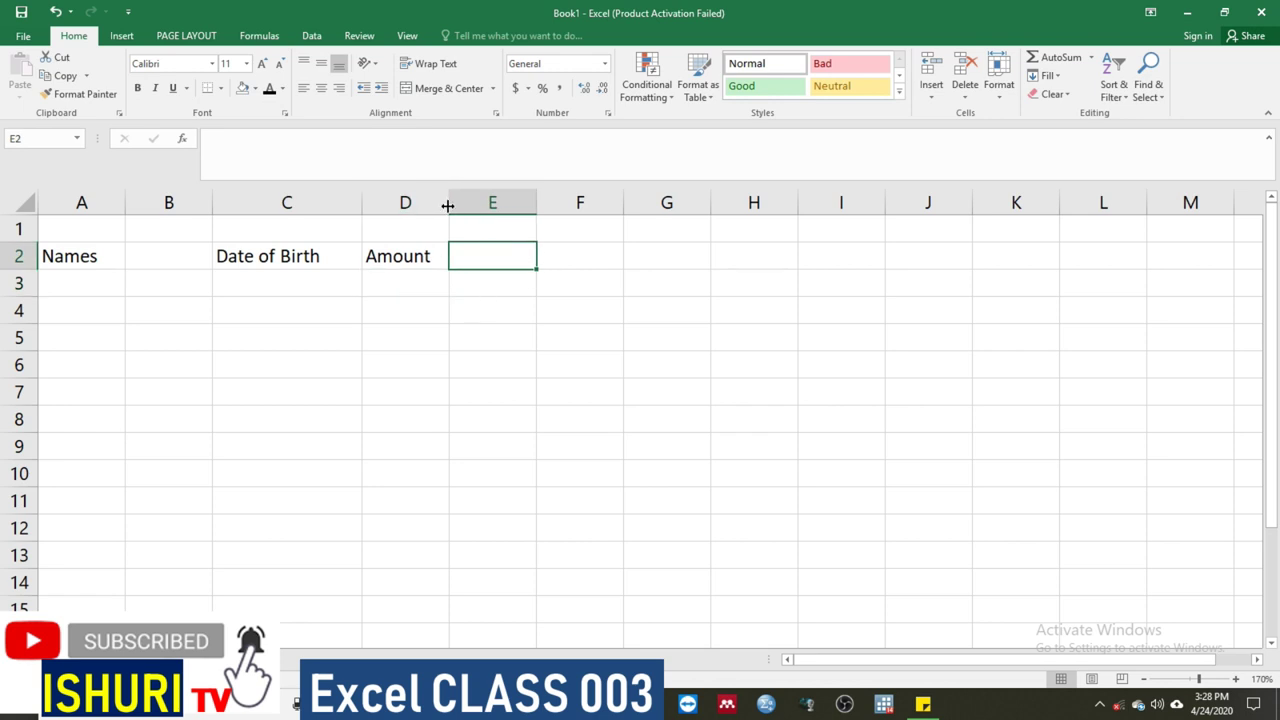
left_click_drag(449, 202, 505, 200)
left_click(402, 357)
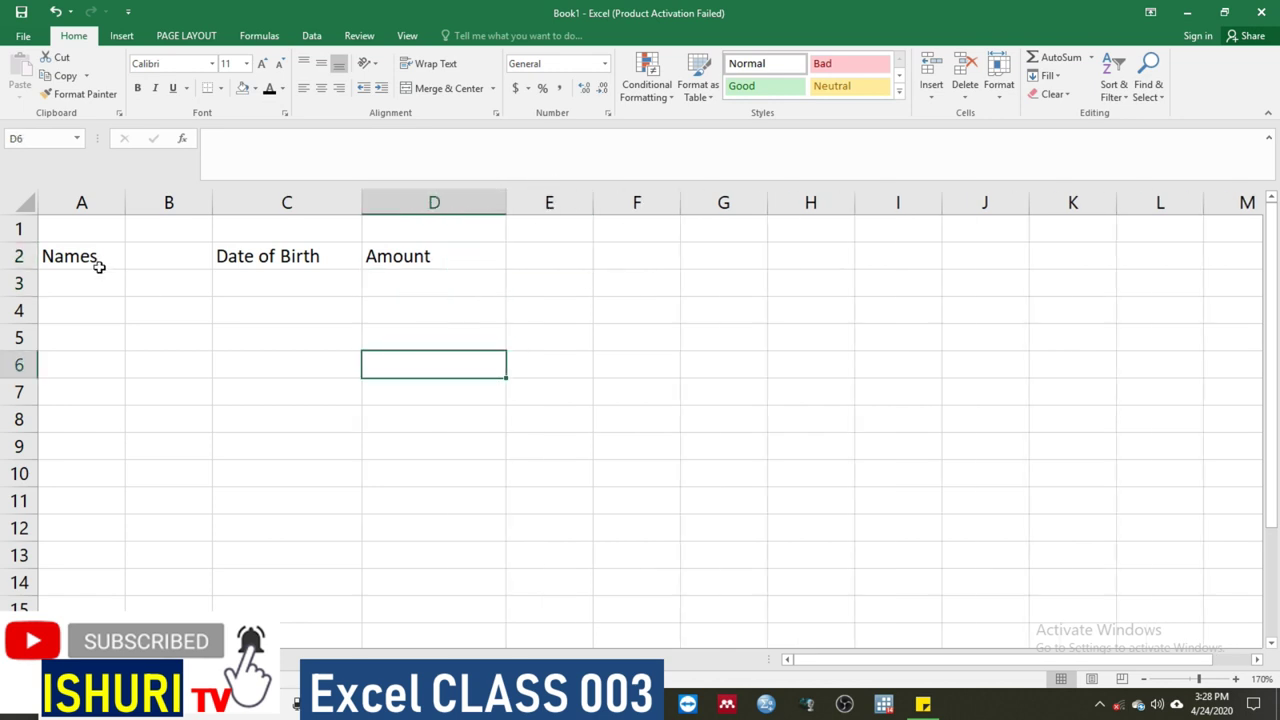
- Enter 'First name' in A3 and 'Surname' in B3, then widen column A to fit
left_click(182, 252)
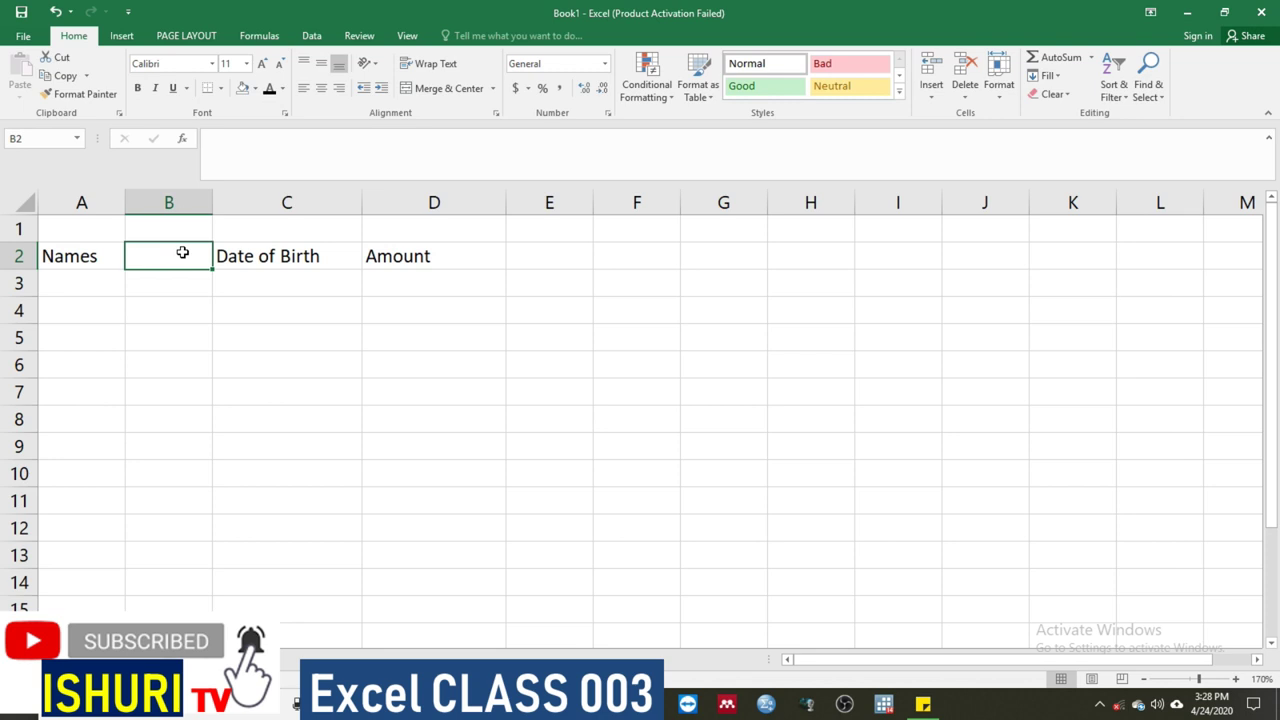
left_click(95, 255)
left_click(75, 281)
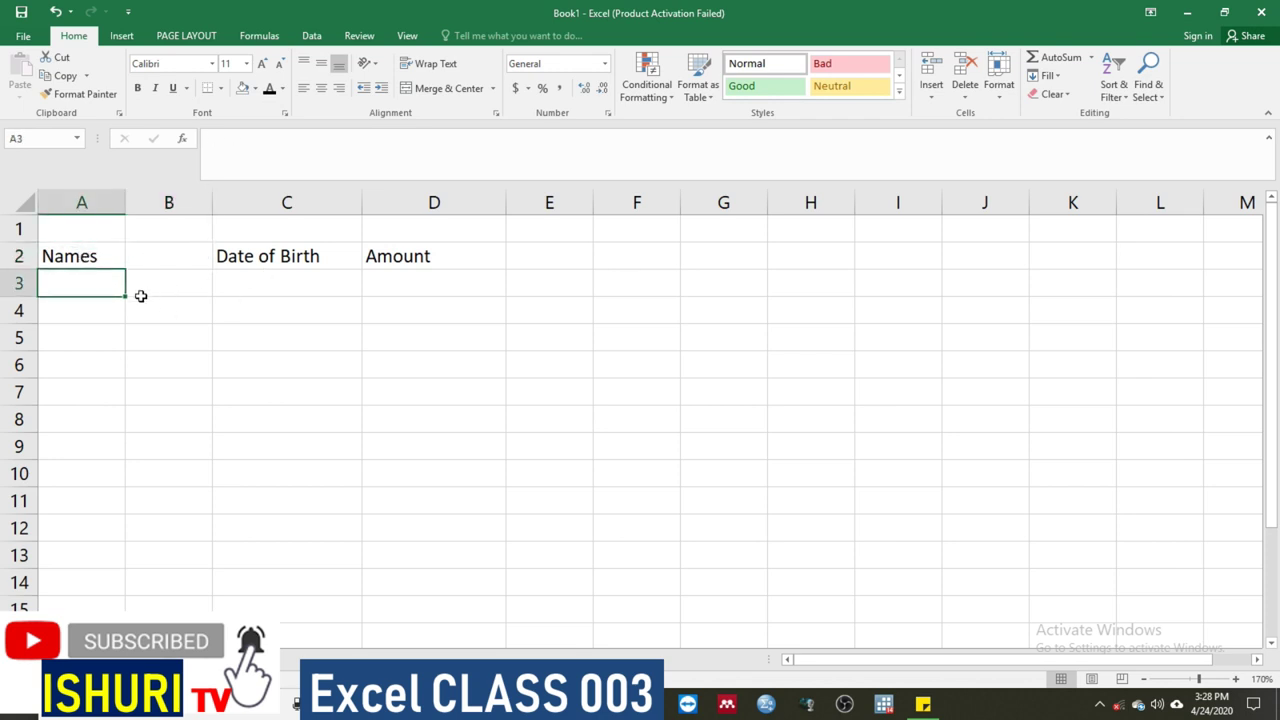
type("First name")
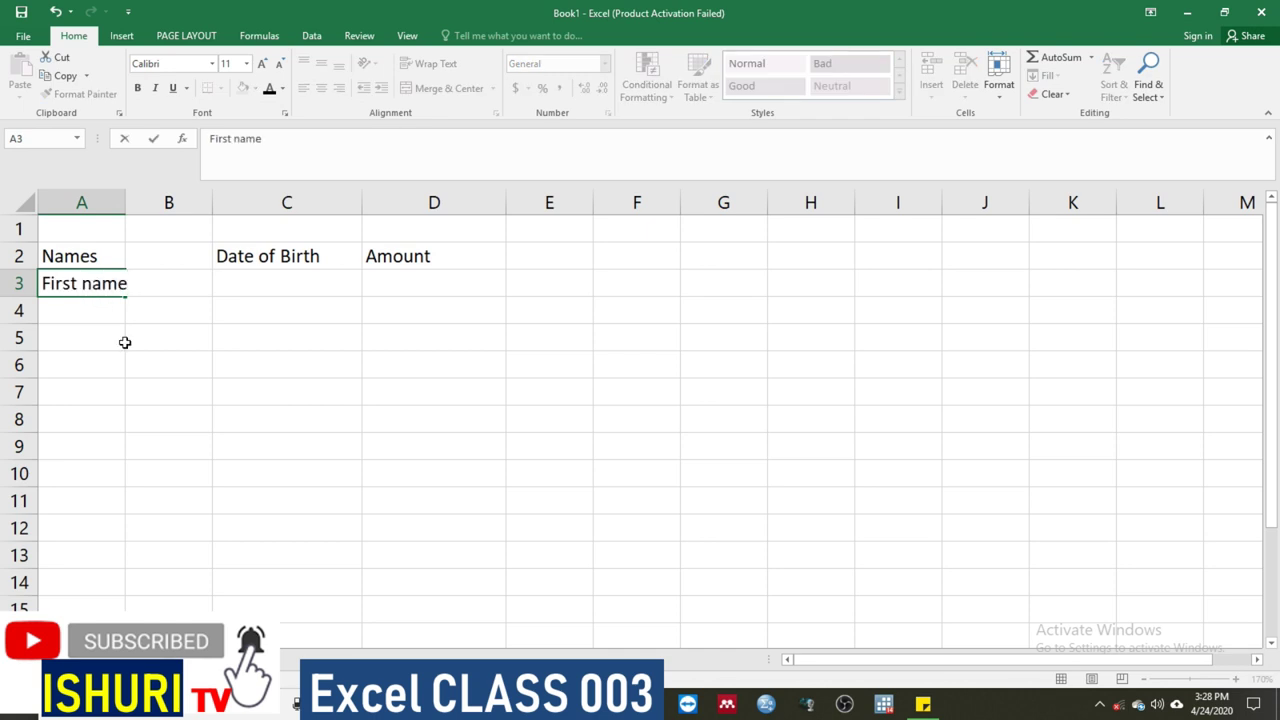
left_click(159, 341)
left_click(154, 278)
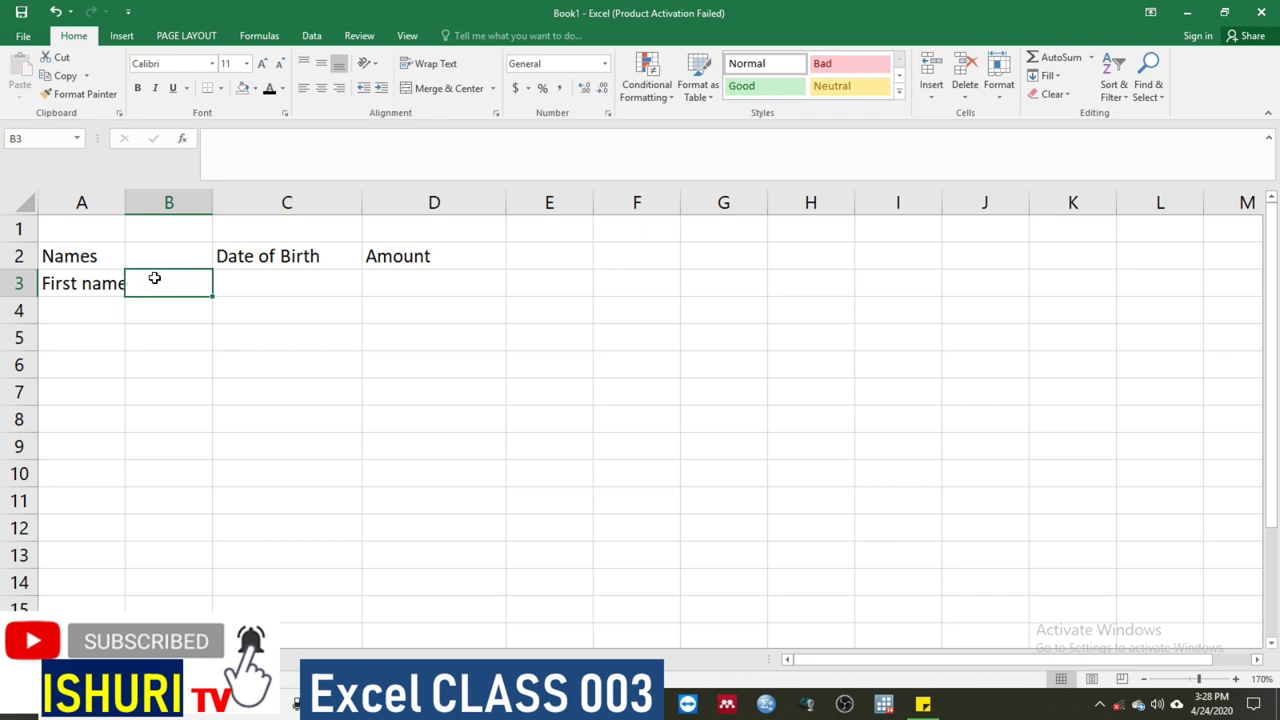
type("Surname")
key("Return")
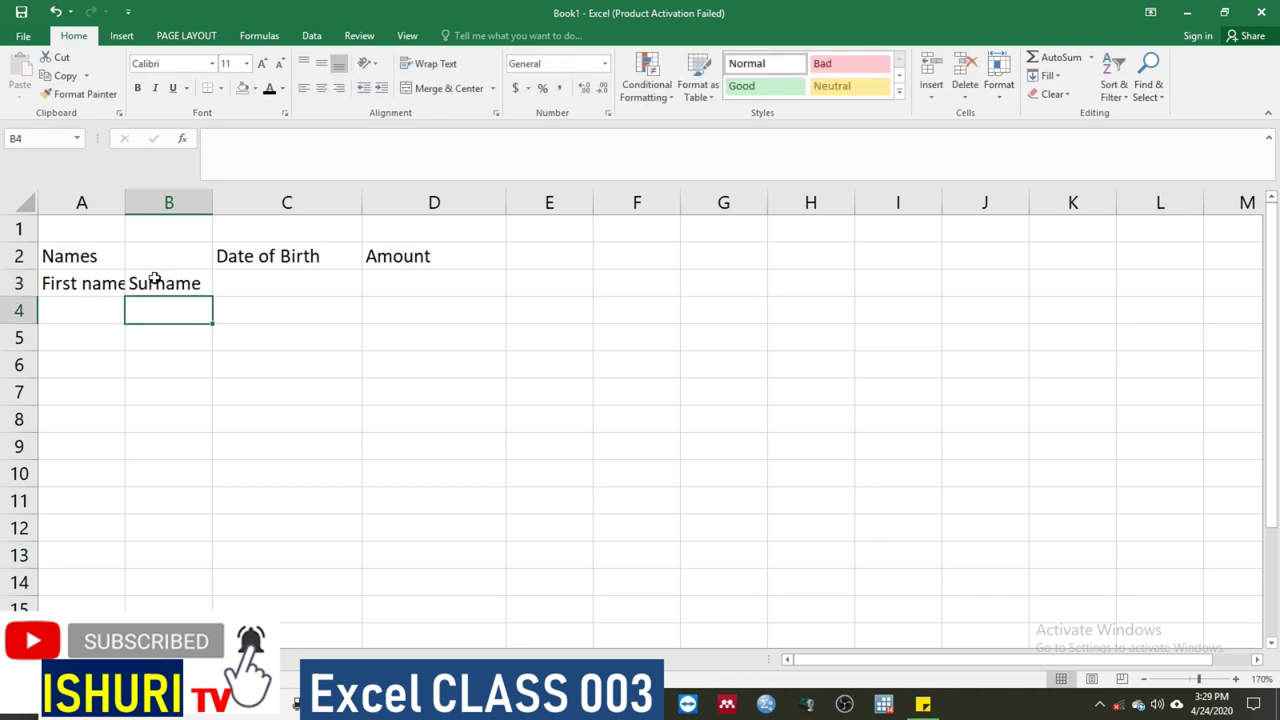
left_click_drag(125, 202, 174, 202)
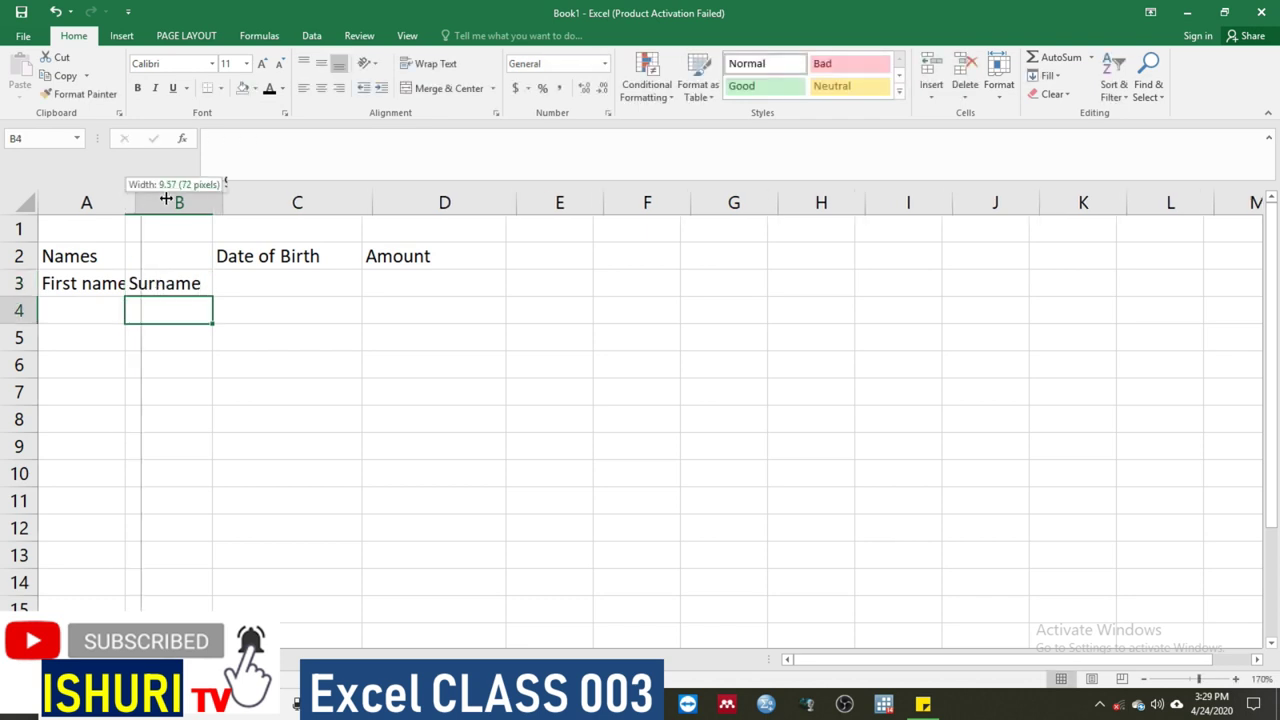
left_click(345, 276)
left_click(486, 261)
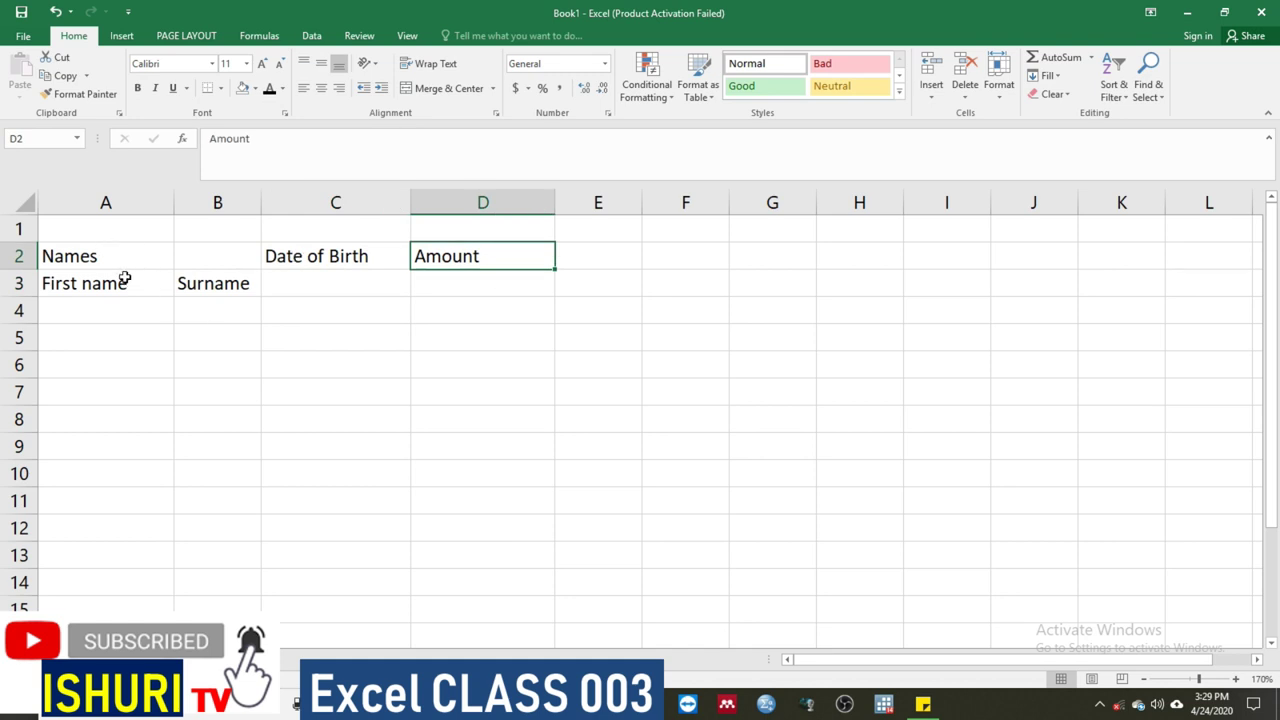
- Apply All Borders to every cell of the table range A2:D13
left_click_drag(103, 251, 469, 562)
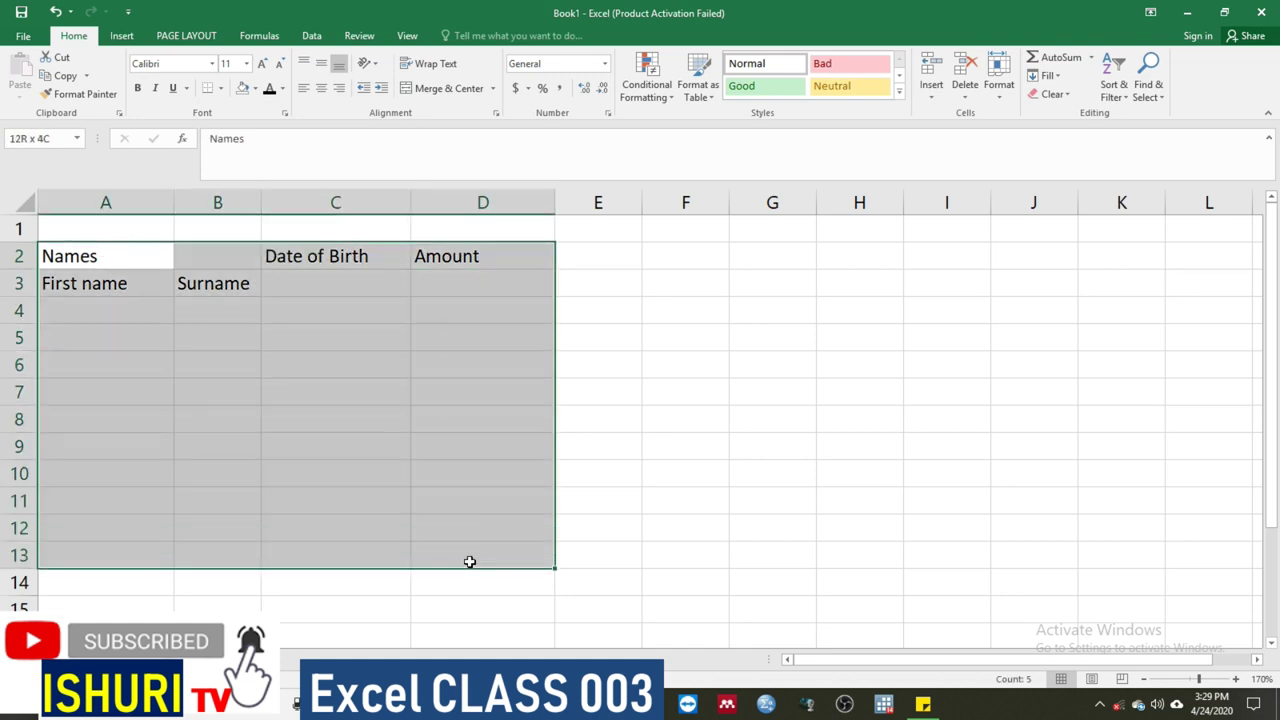
left_click(221, 89)
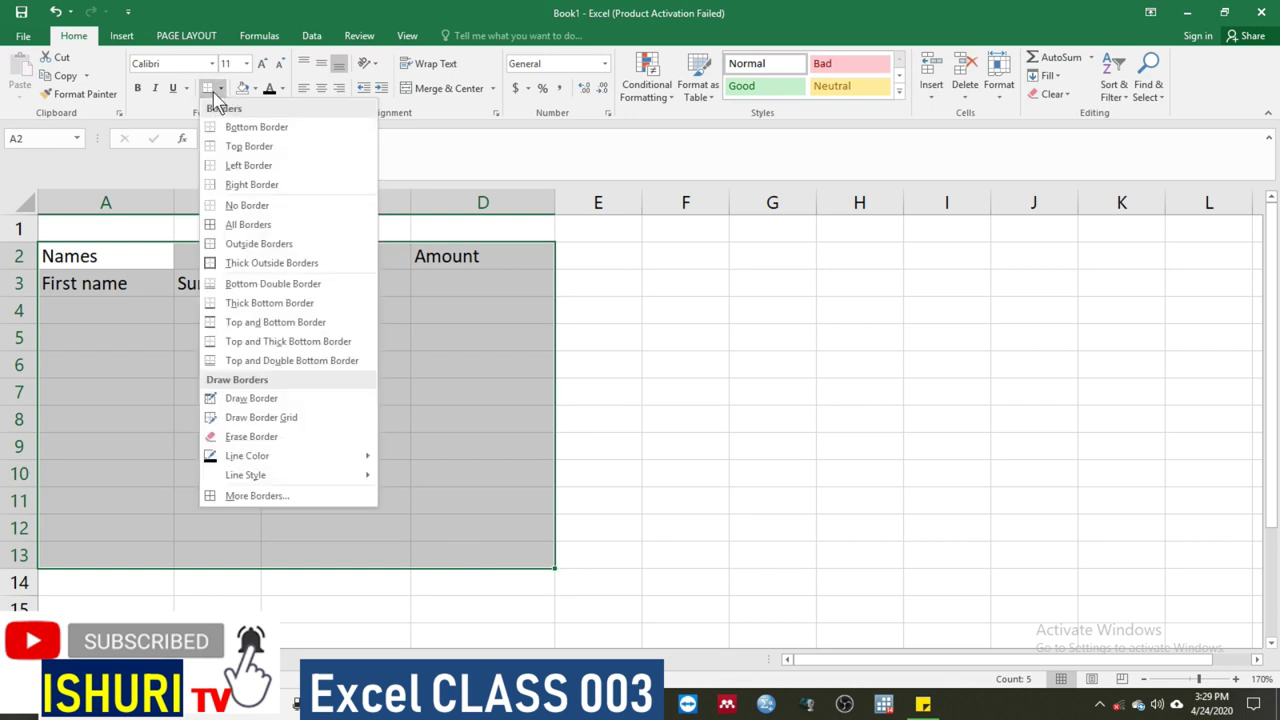
left_click(247, 226)
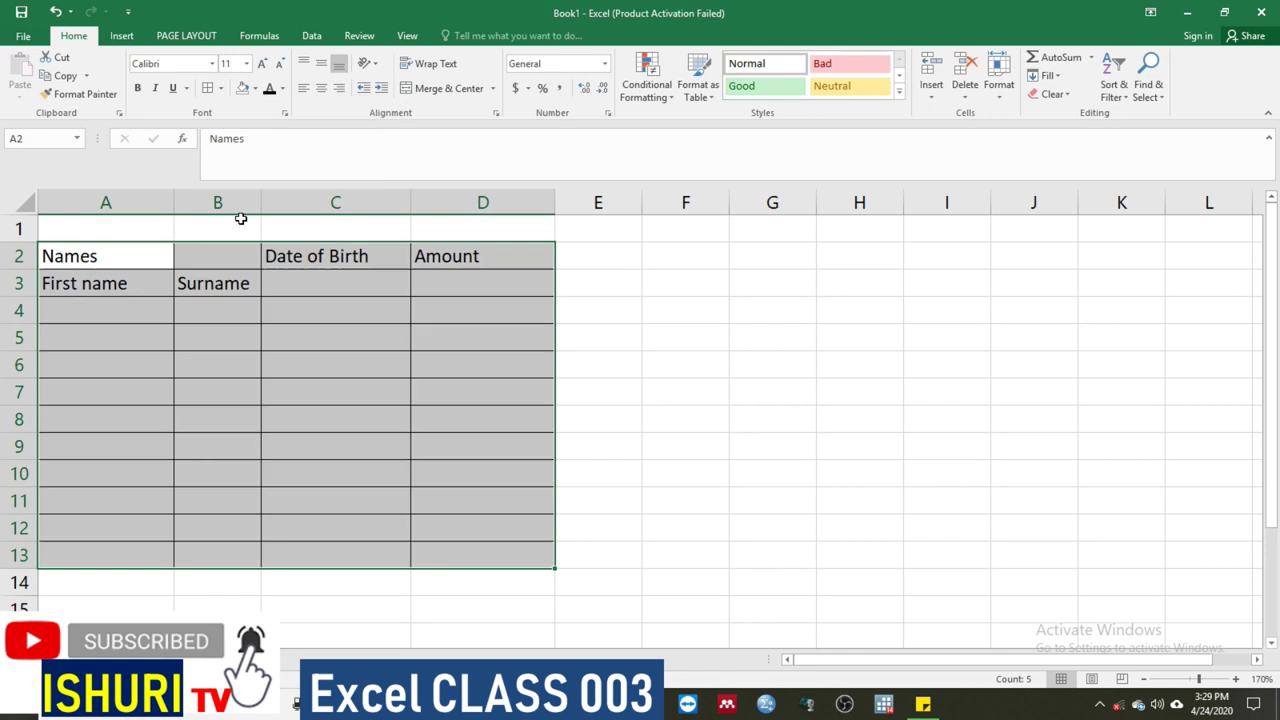
left_click(348, 405)
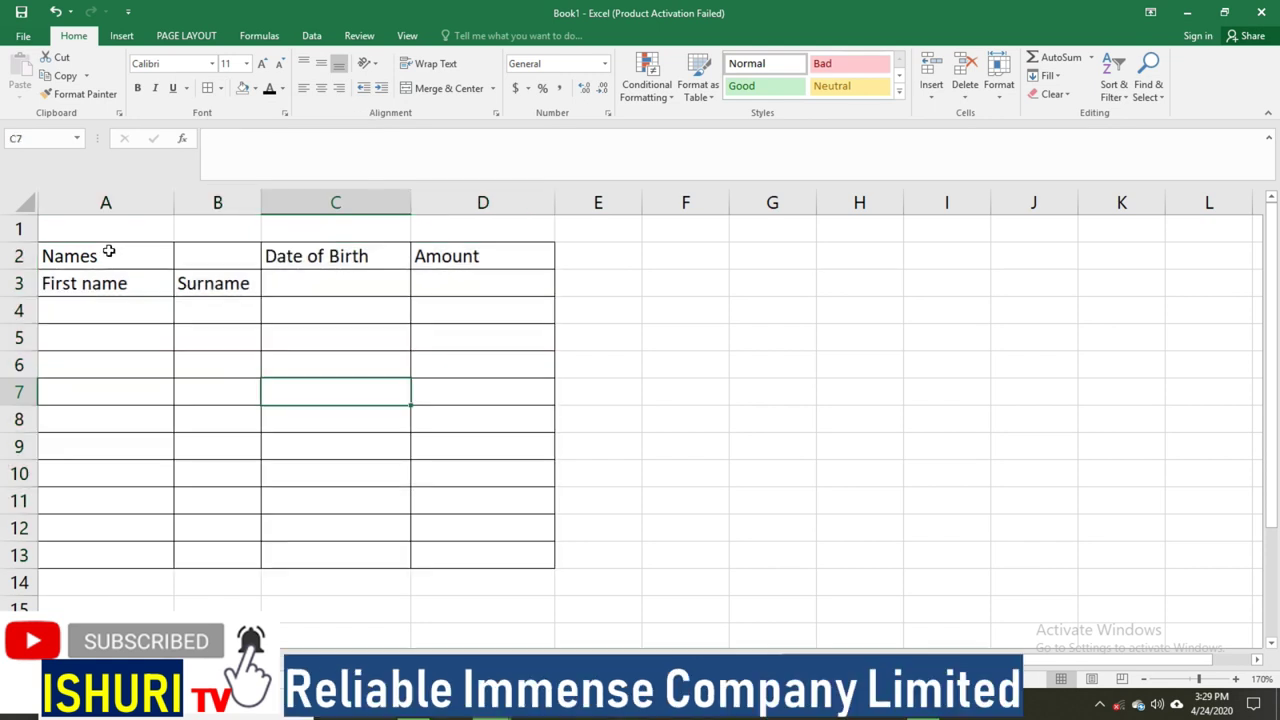
- Make the header rows A2:D3 bold in Arial Black
left_click_drag(105, 252, 500, 283)
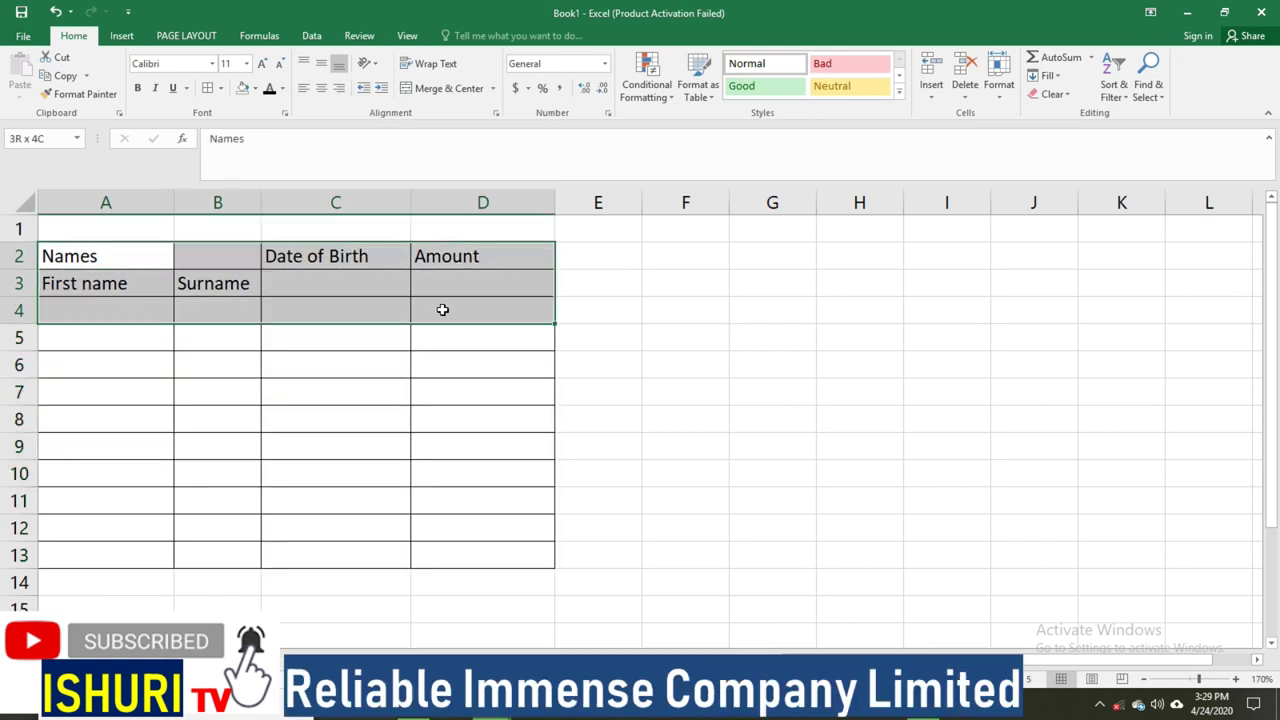
left_click(138, 88)
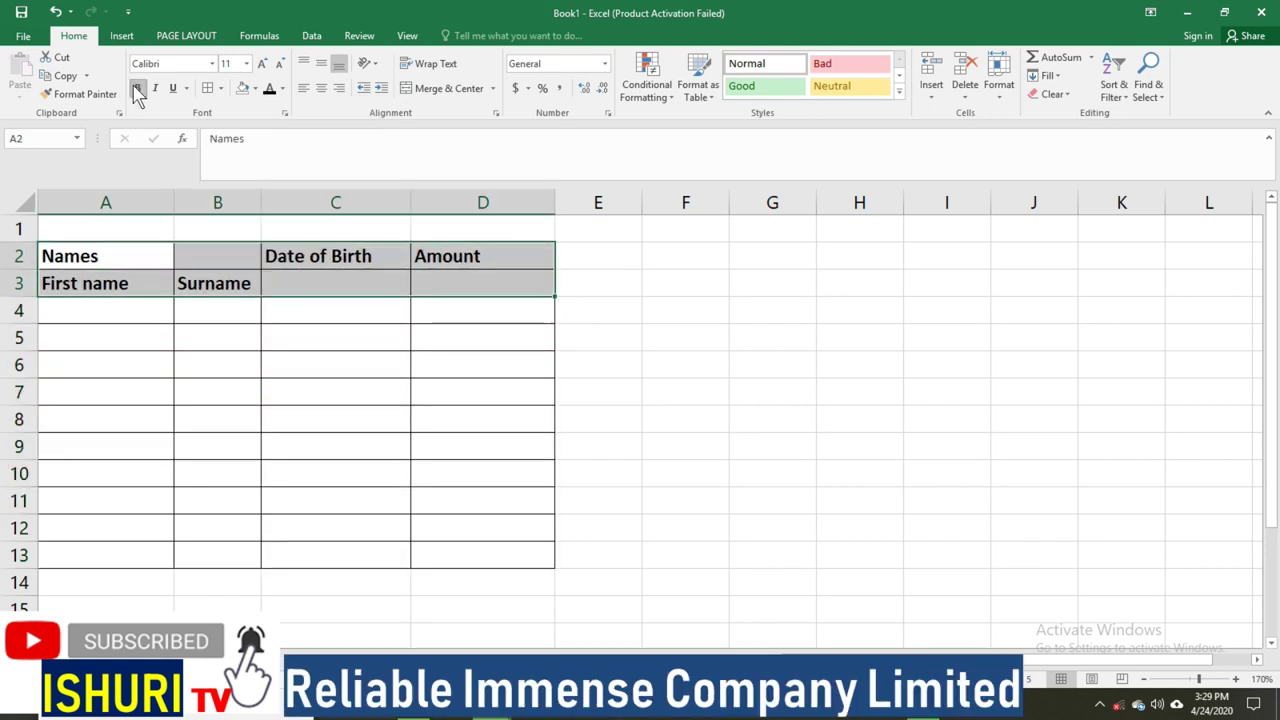
left_click(212, 64)
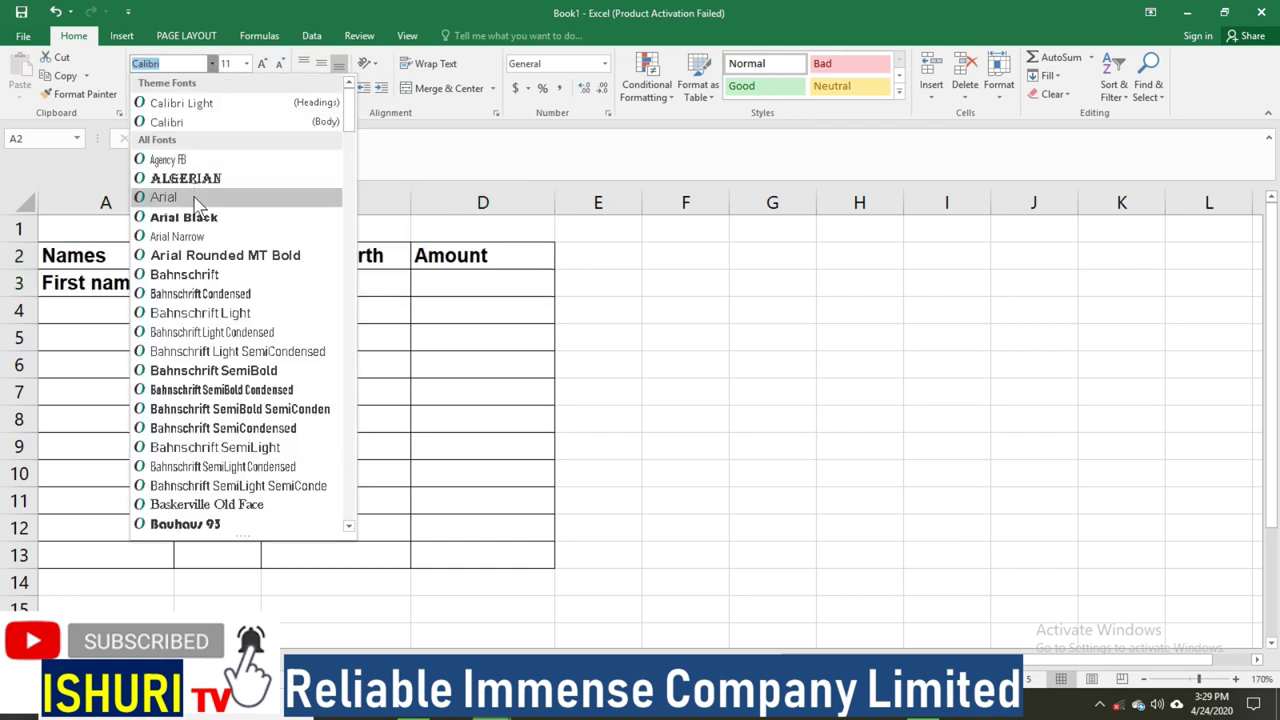
left_click(190, 217)
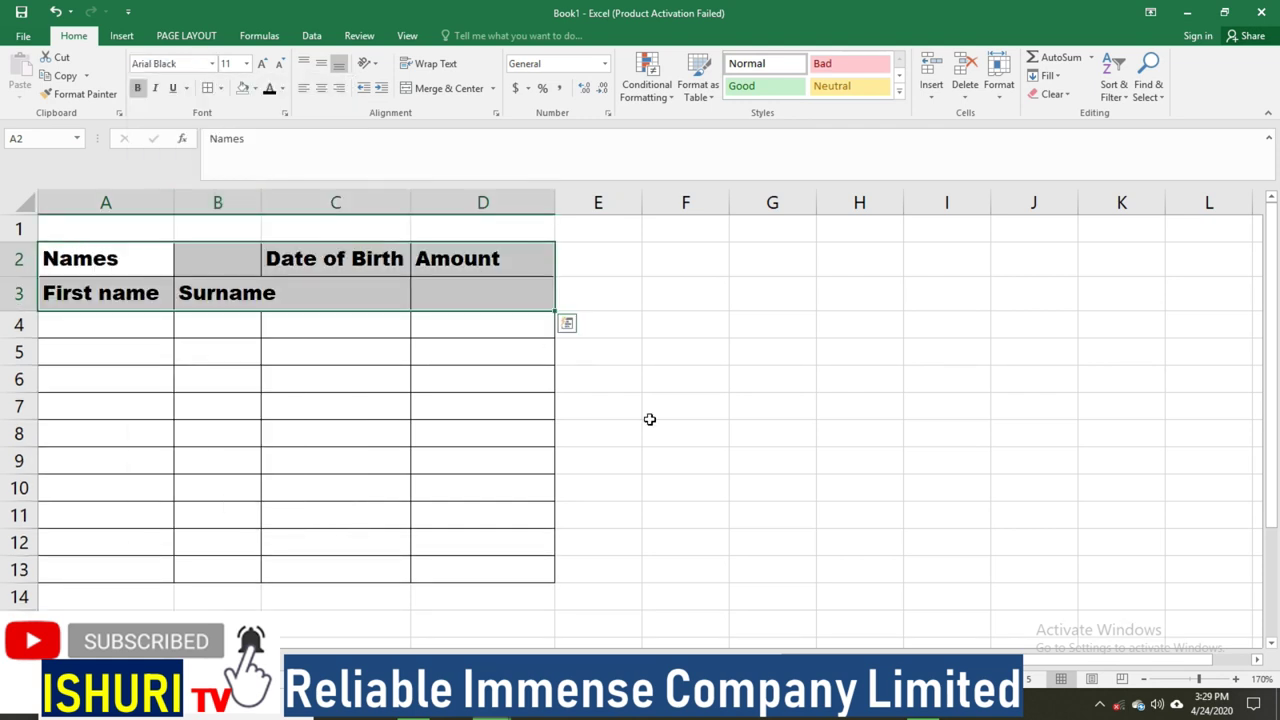
- Zoom in further and widen column B to fit 'Surname'
left_click(1236, 679)
left_click(1236, 679)
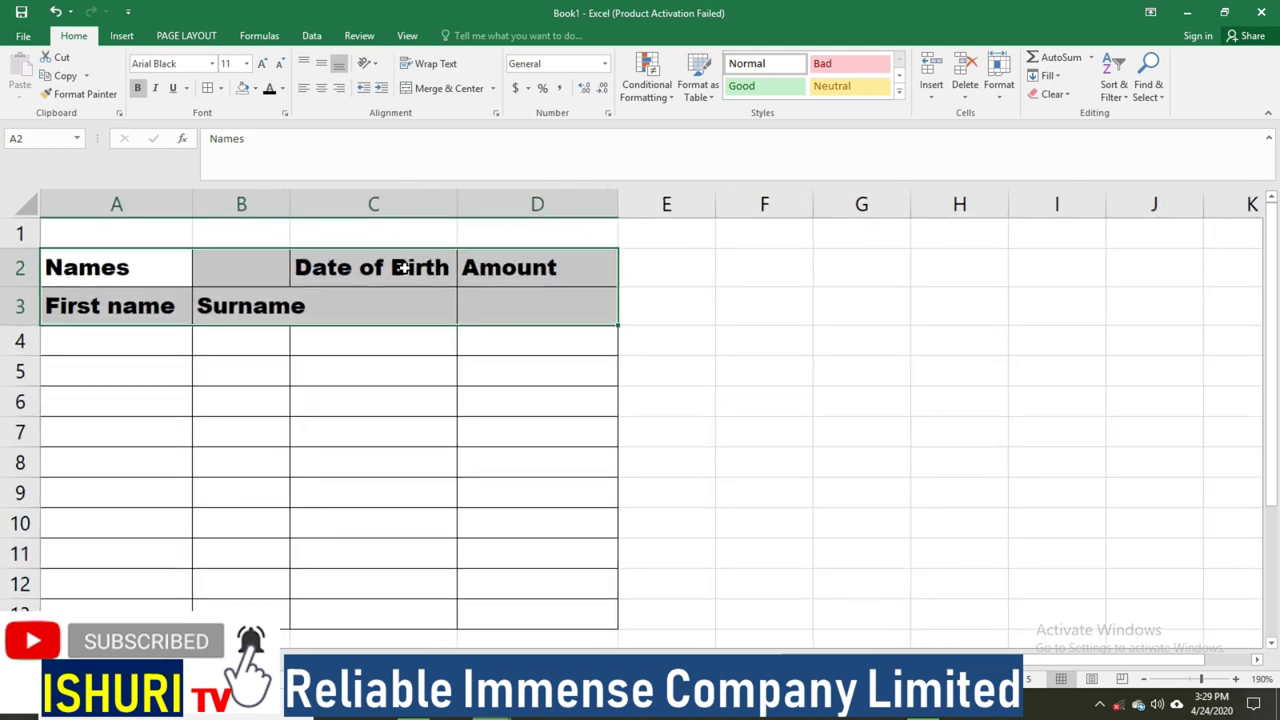
left_click_drag(290, 203, 330, 205)
left_click(418, 337)
- Merge and centre A2:B2 into a single Names header
left_click(234, 346)
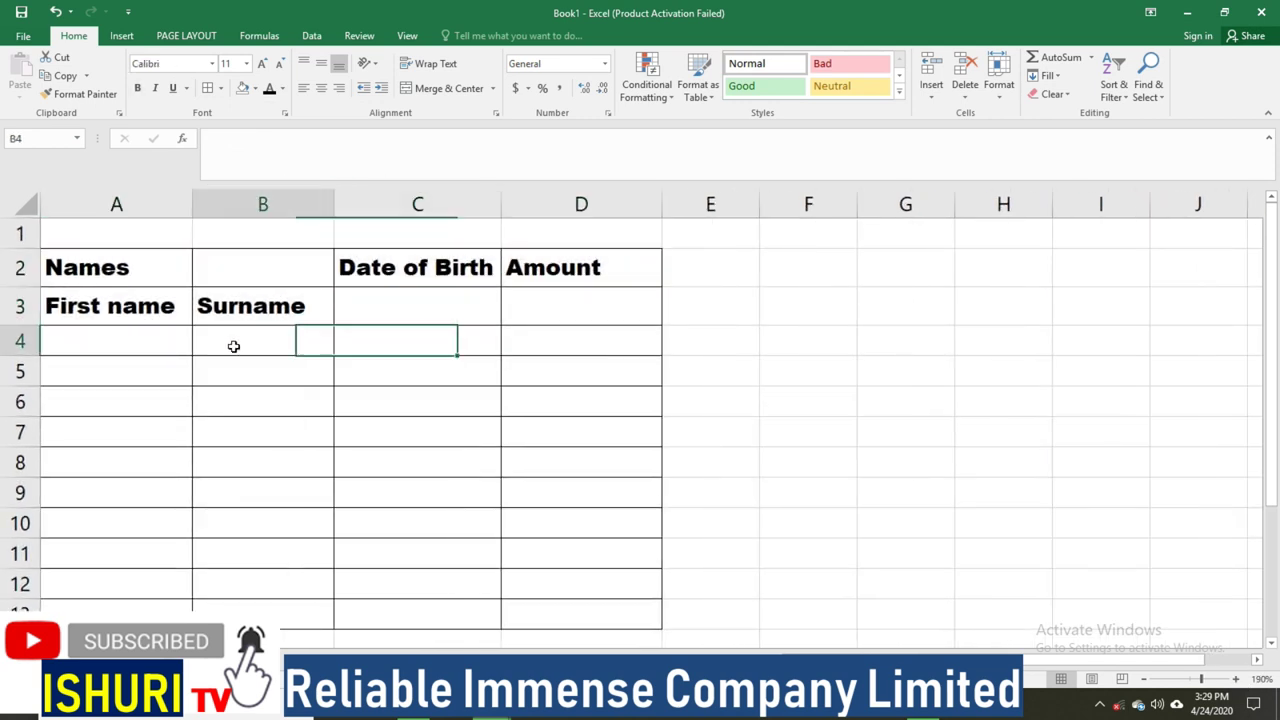
left_click_drag(120, 258, 236, 257)
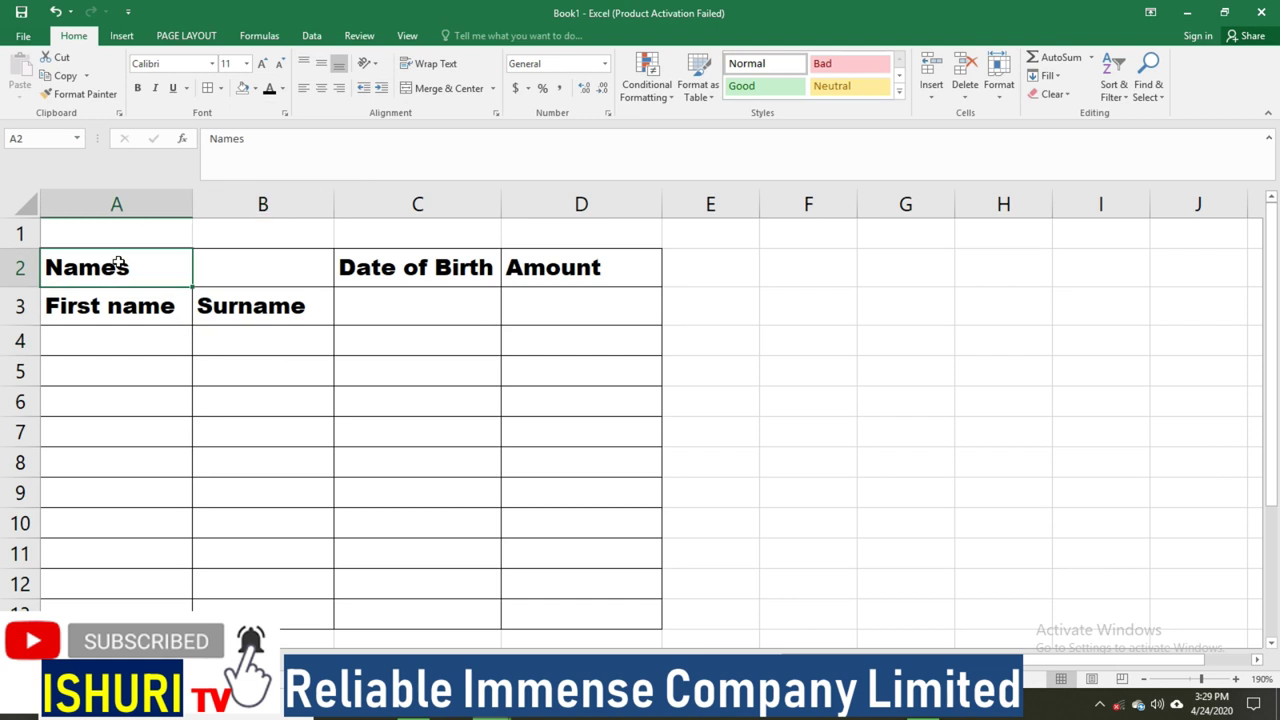
left_click(200, 363)
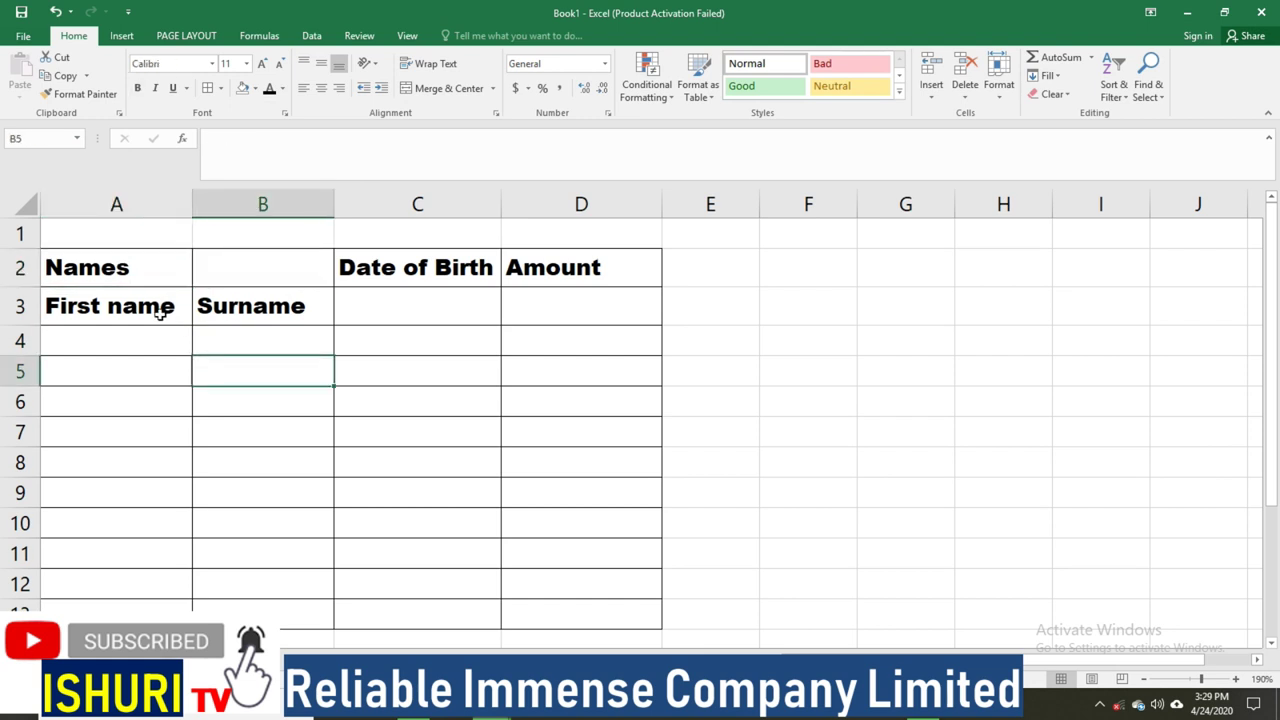
left_click_drag(130, 267, 252, 272)
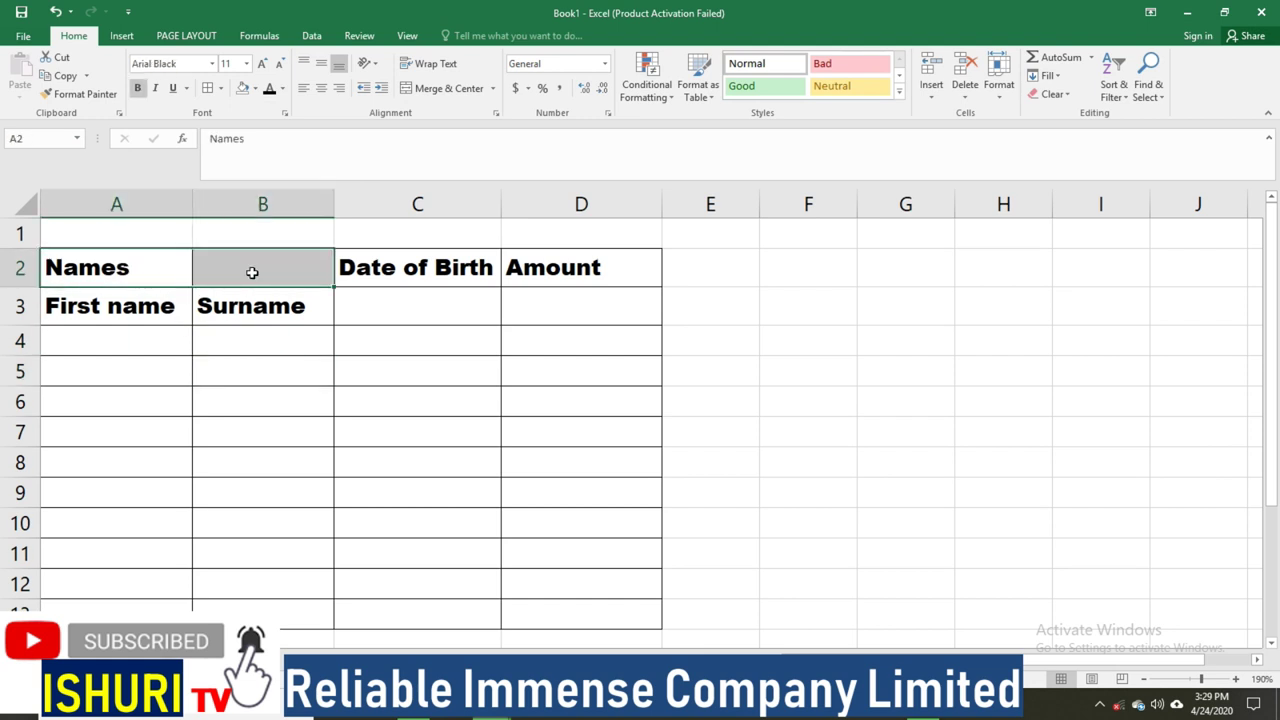
left_click(456, 90)
left_click(390, 411)
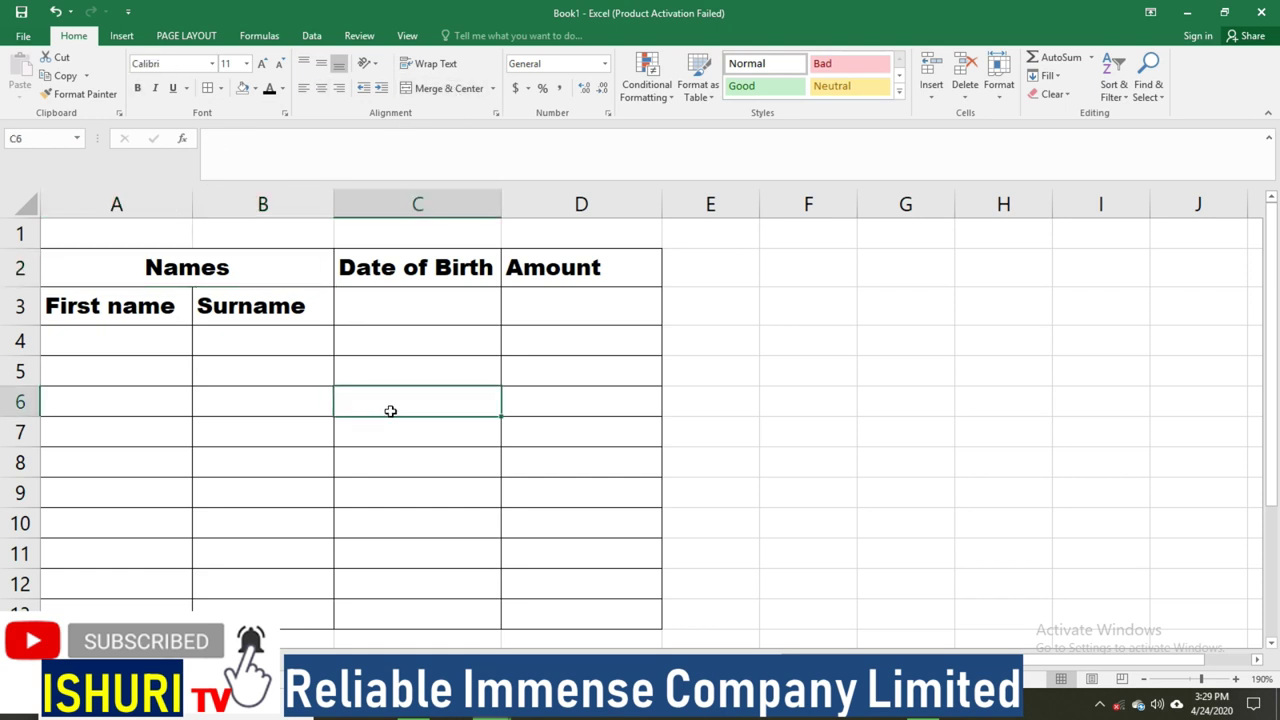
- Merge C2:C3 for Date of Birth and D2:D3 for Amount
left_click_drag(410, 281, 423, 557)
left_click_drag(565, 310, 560, 540)
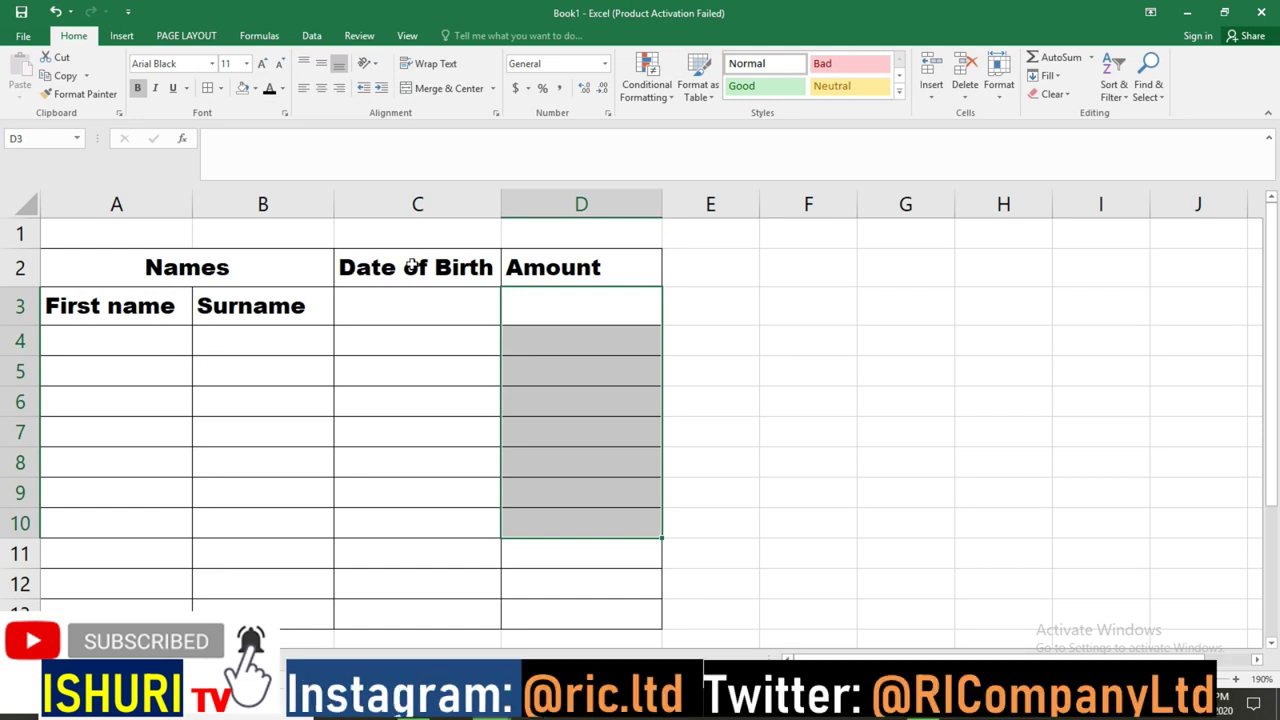
left_click_drag(410, 265, 417, 304)
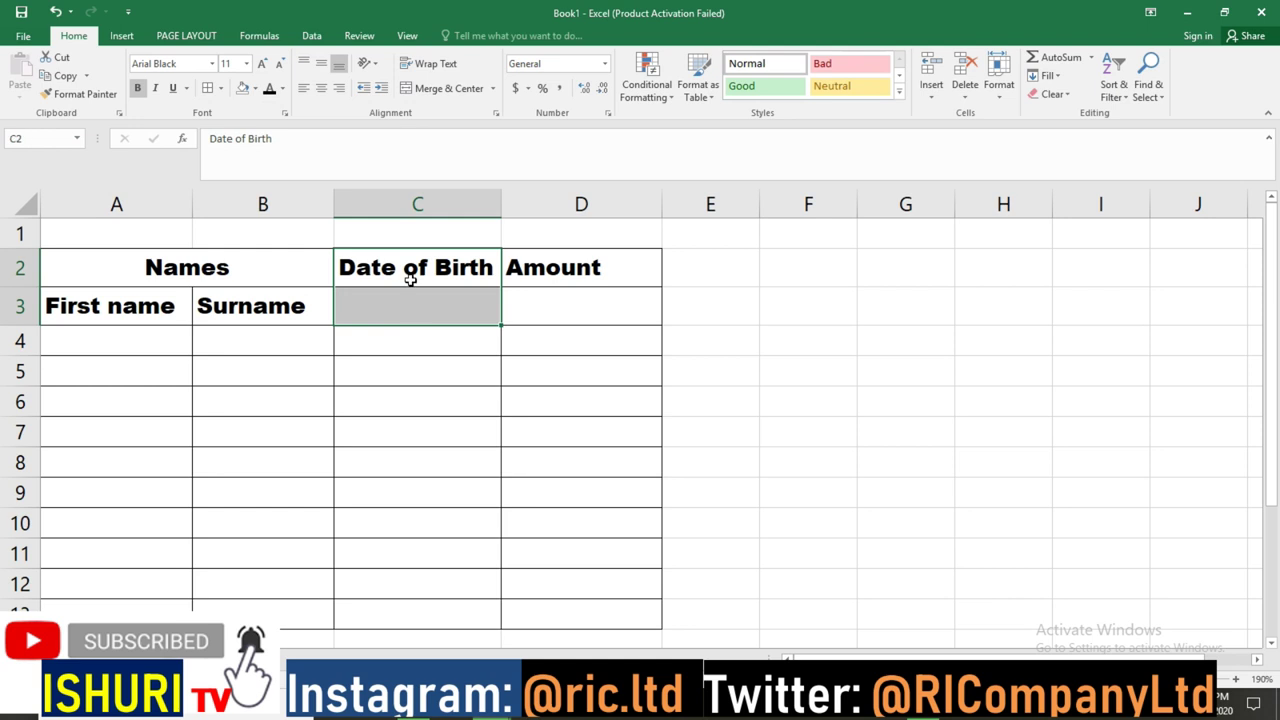
left_click_drag(545, 280, 553, 319)
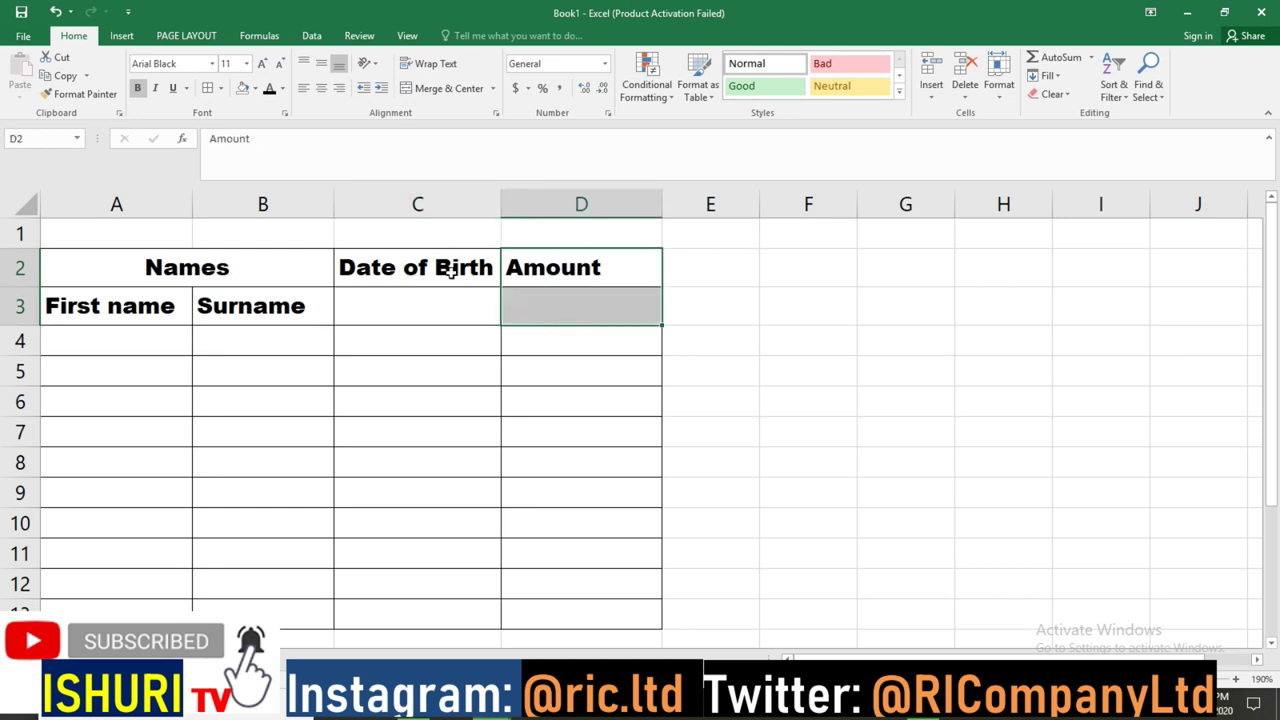
left_click_drag(420, 268, 416, 308)
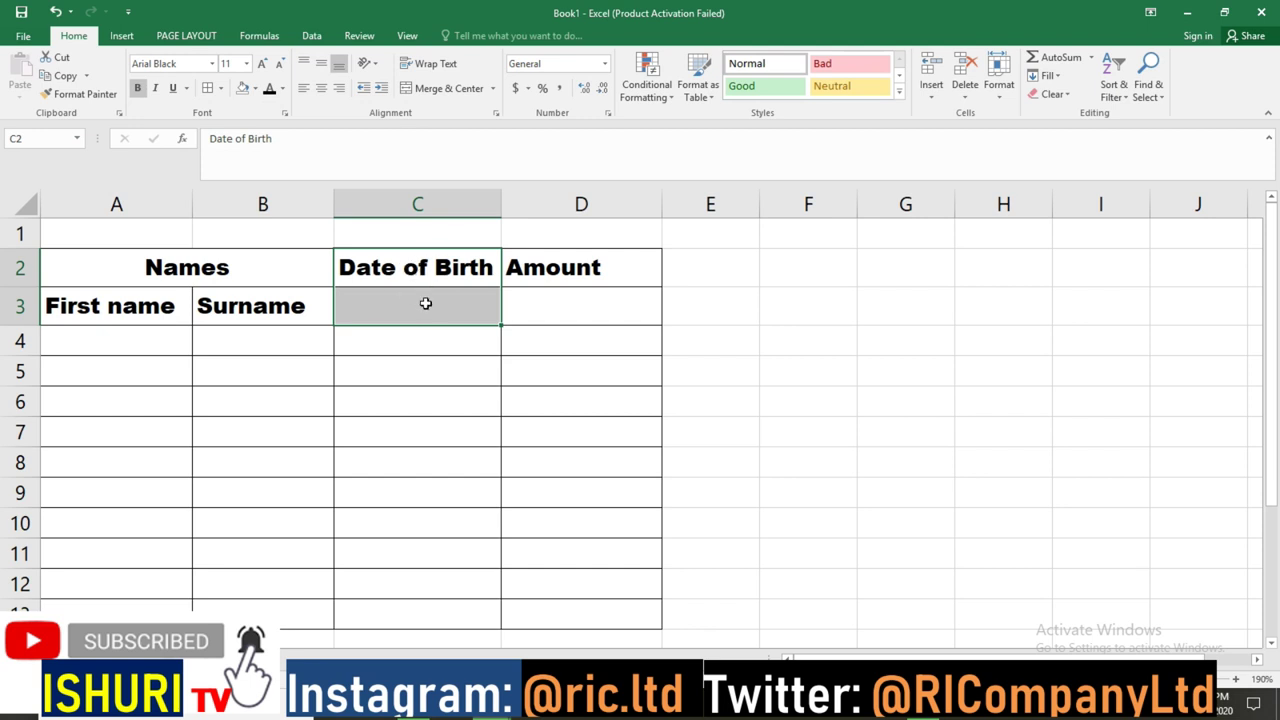
left_click(440, 88)
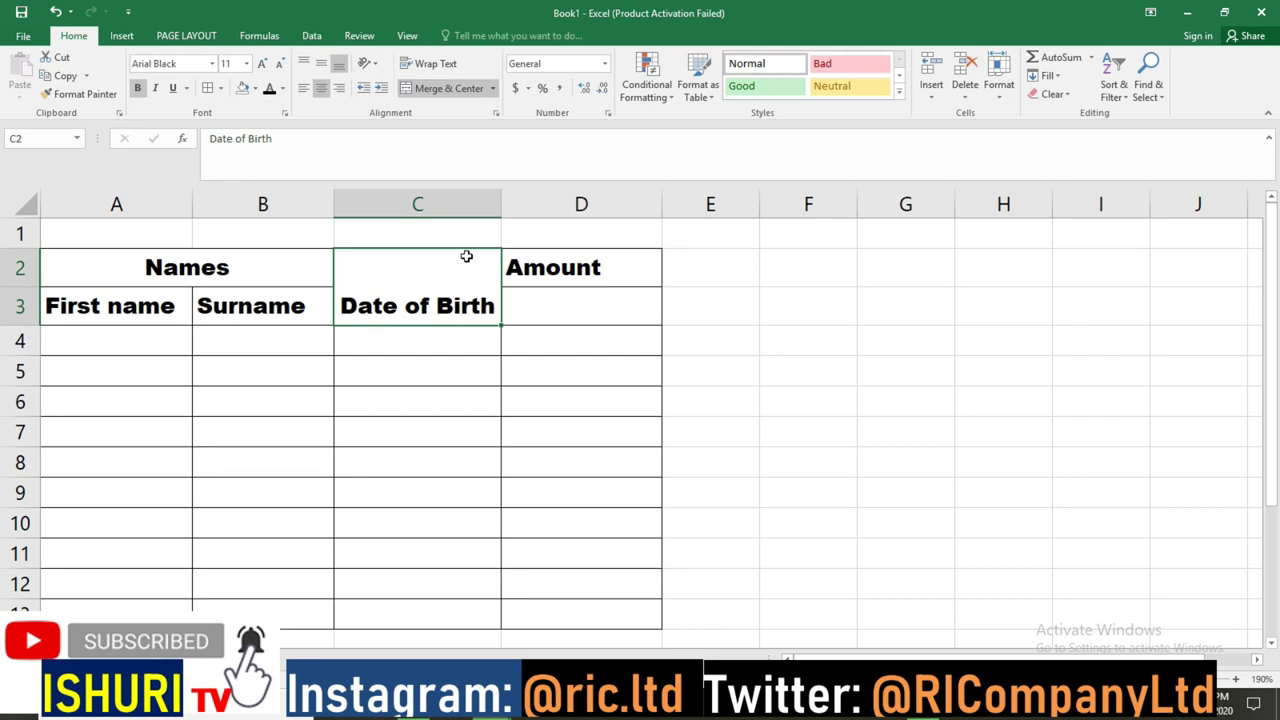
left_click_drag(570, 265, 568, 312)
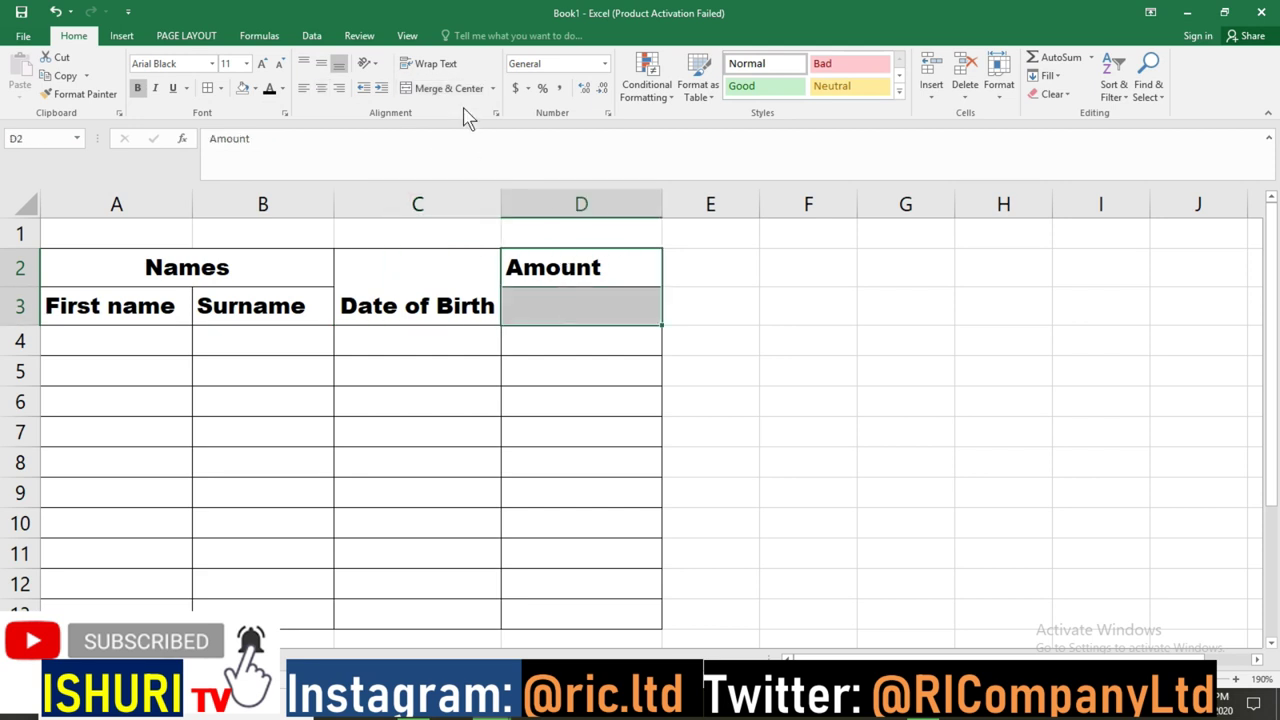
left_click(440, 88)
- Give the merged Date of Birth and Amount headers Middle Align, then select A4
left_click_drag(451, 280, 571, 271)
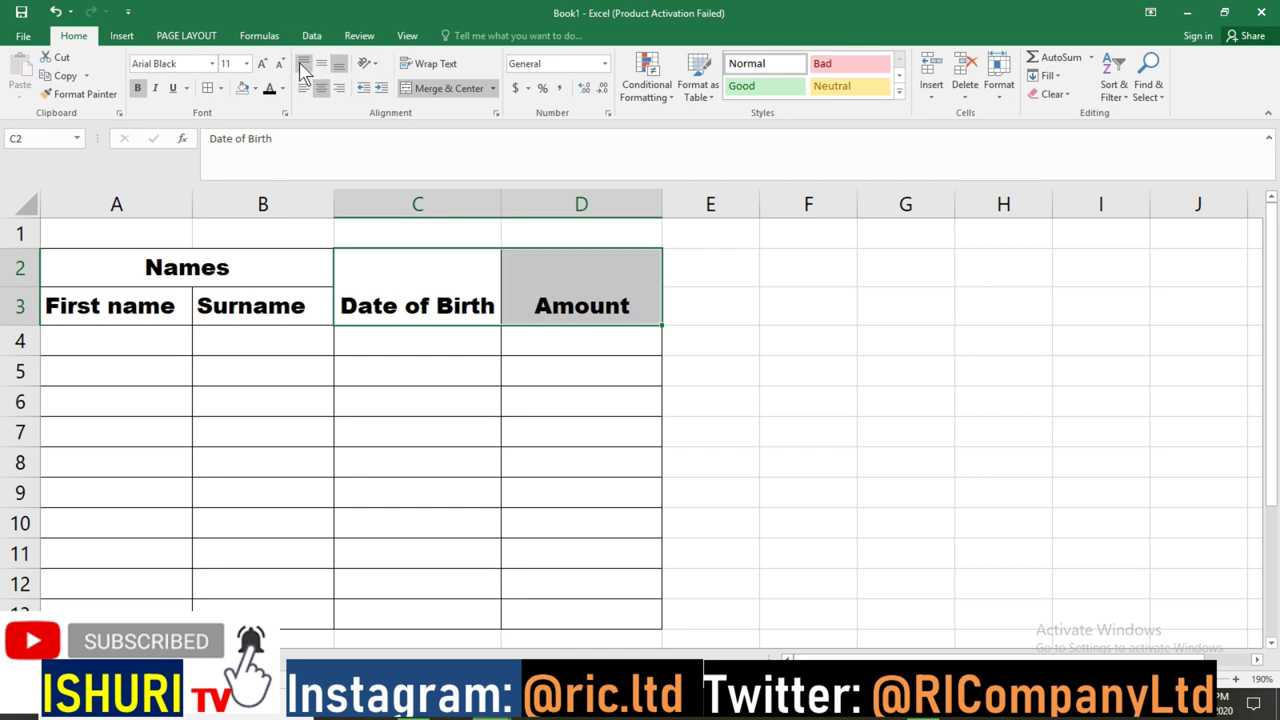
left_click(304, 66)
left_click(422, 367)
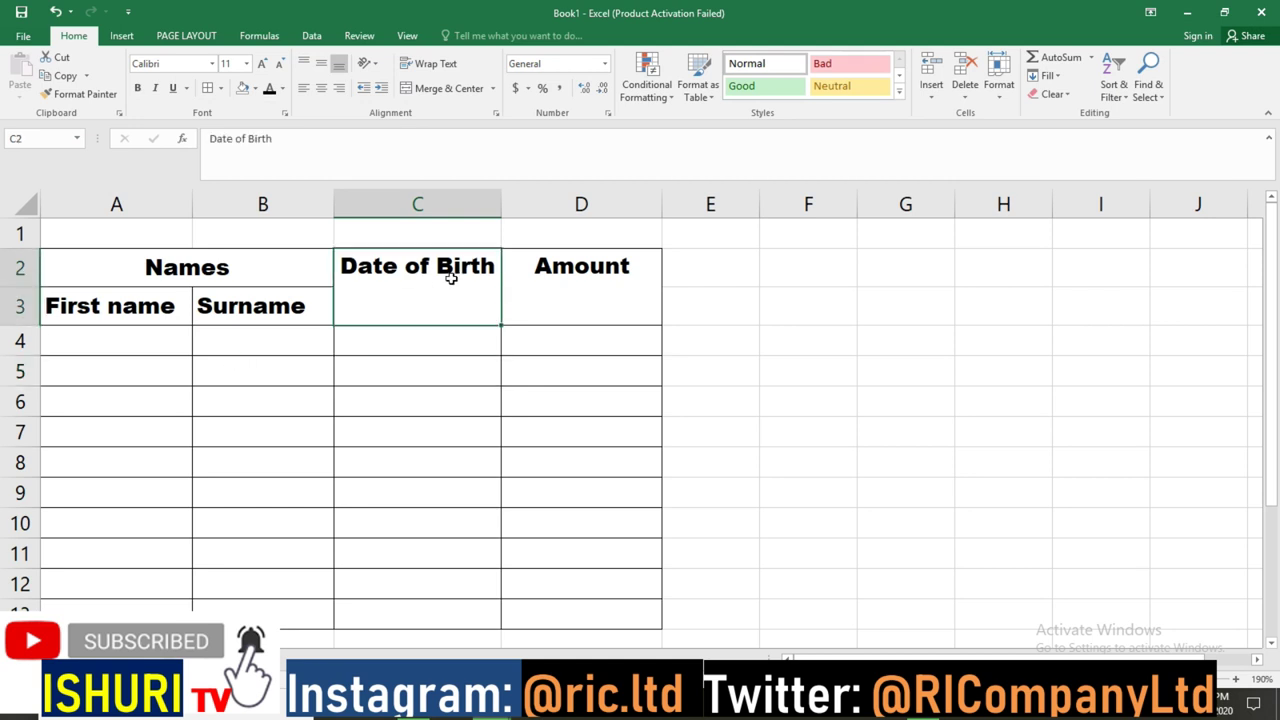
left_click_drag(402, 287, 572, 268)
left_click(321, 66)
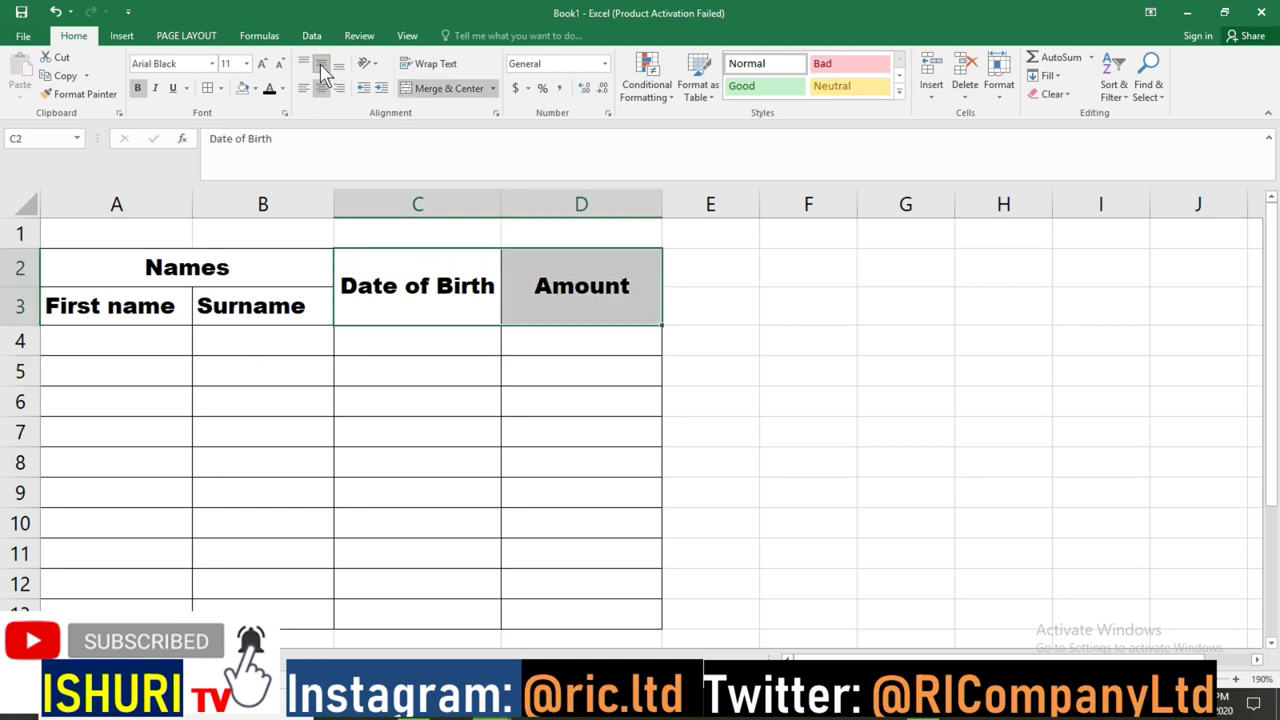
left_click(339, 392)
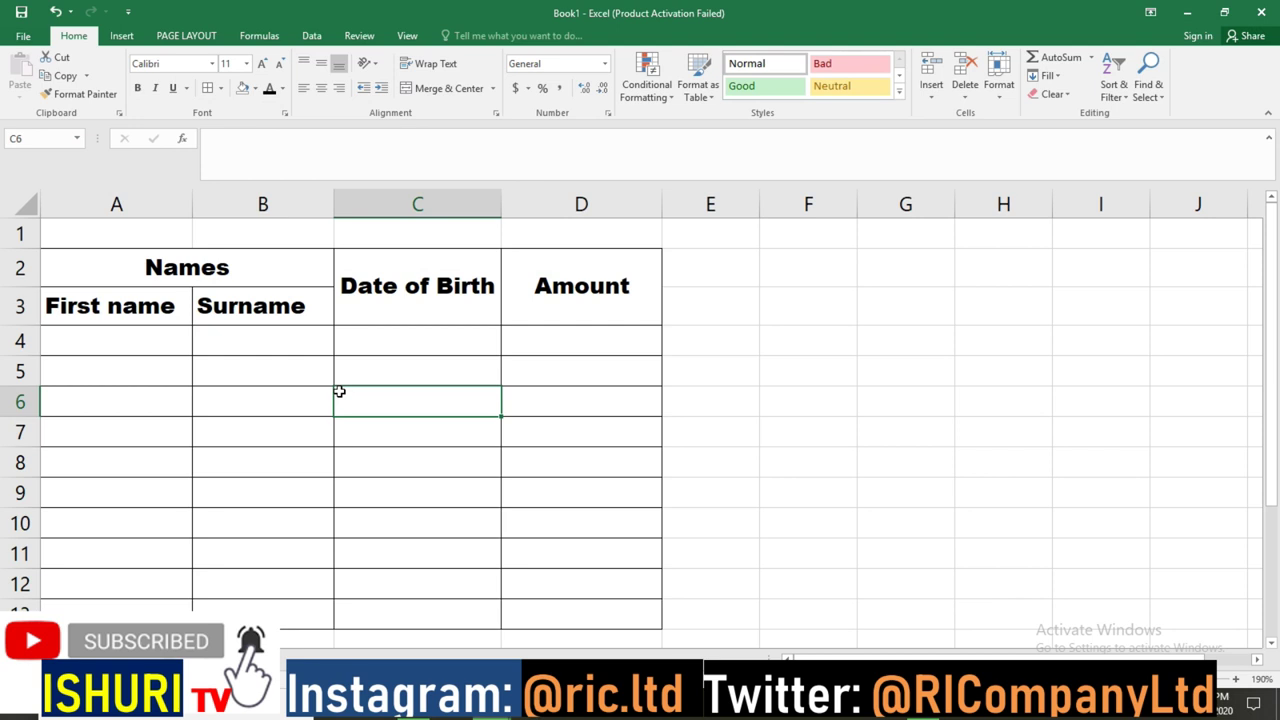
left_click(239, 320)
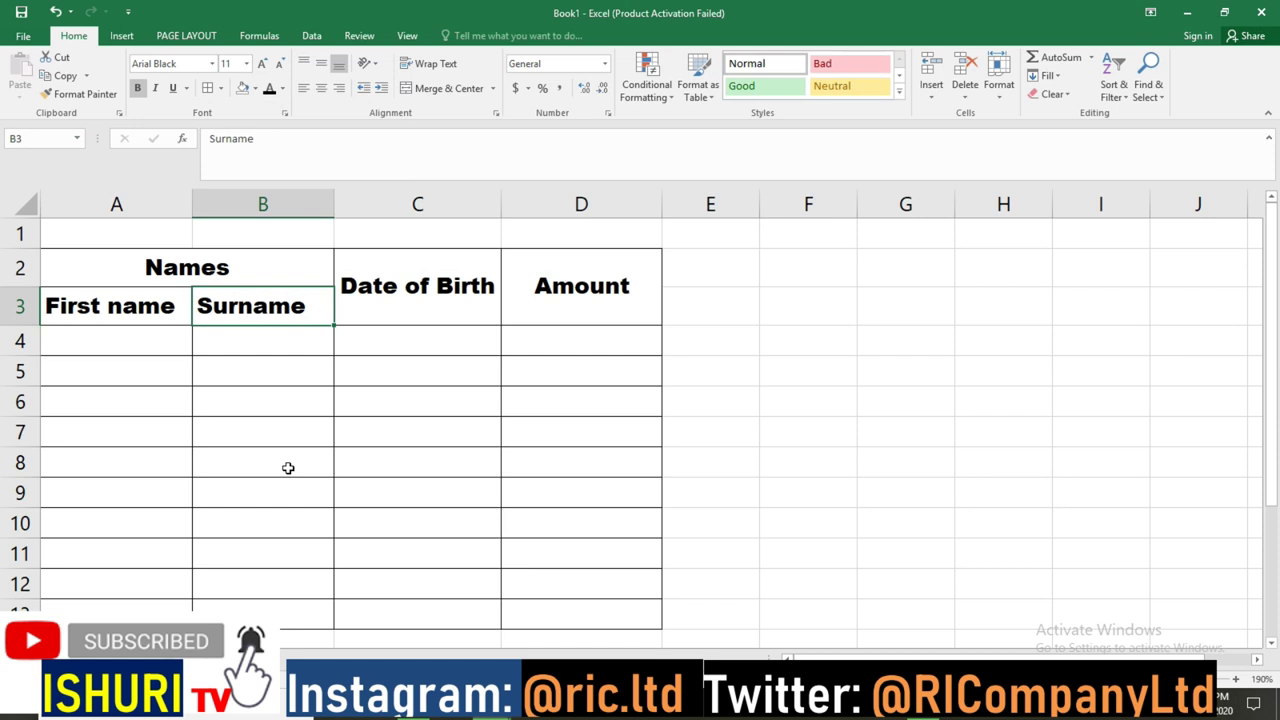
left_click(405, 310)
left_click(535, 391)
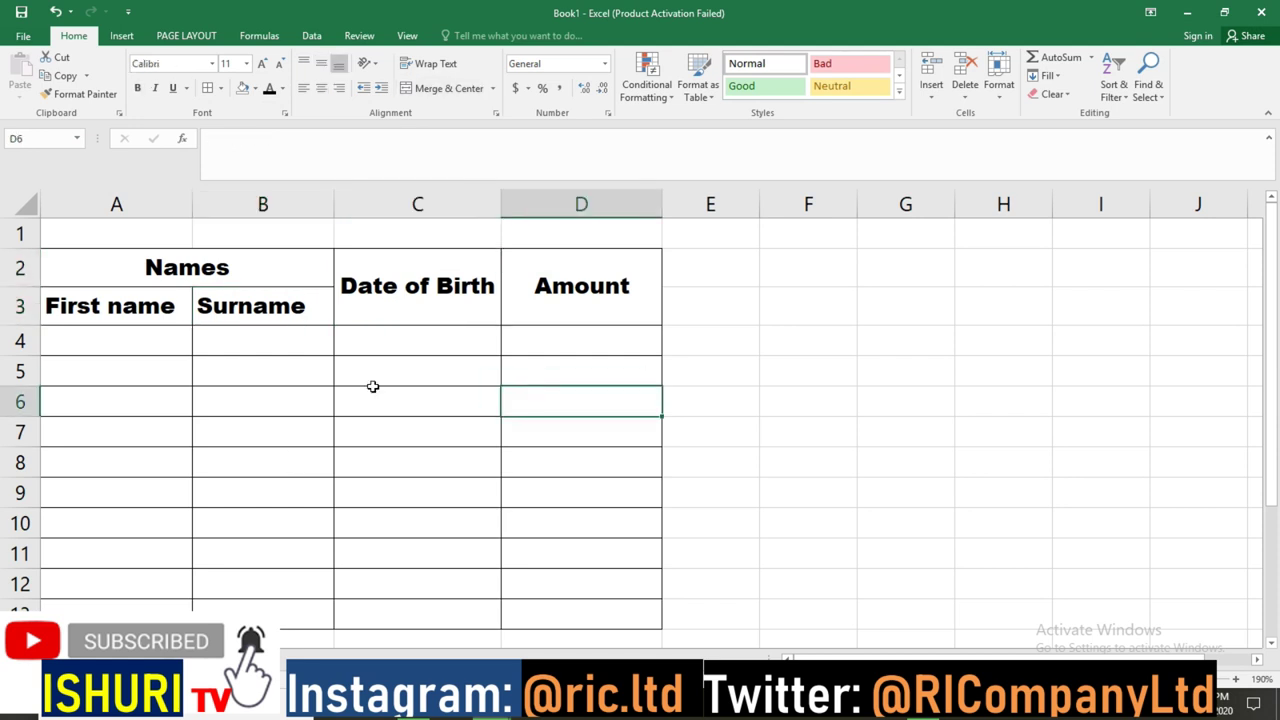
left_click(126, 337)
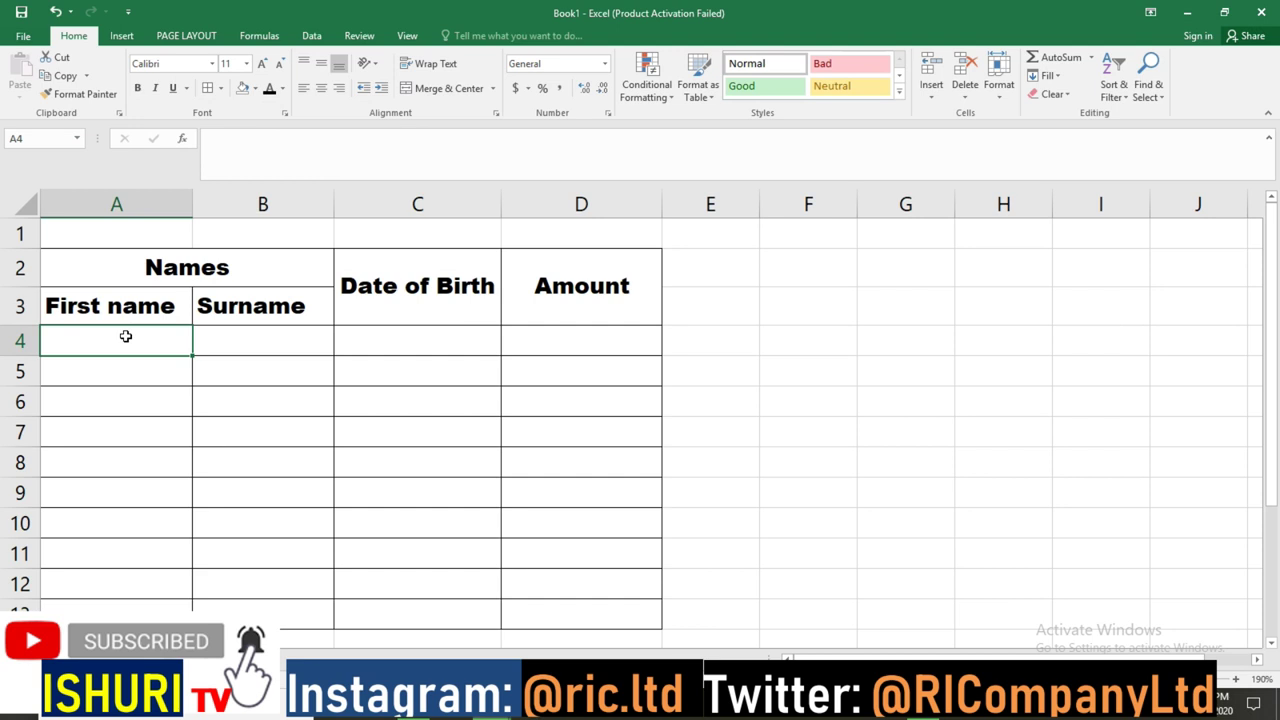
- Type a long first name into cell A4, replacing the first attempt, and reselect A4
type("k")
key("BackSpace")
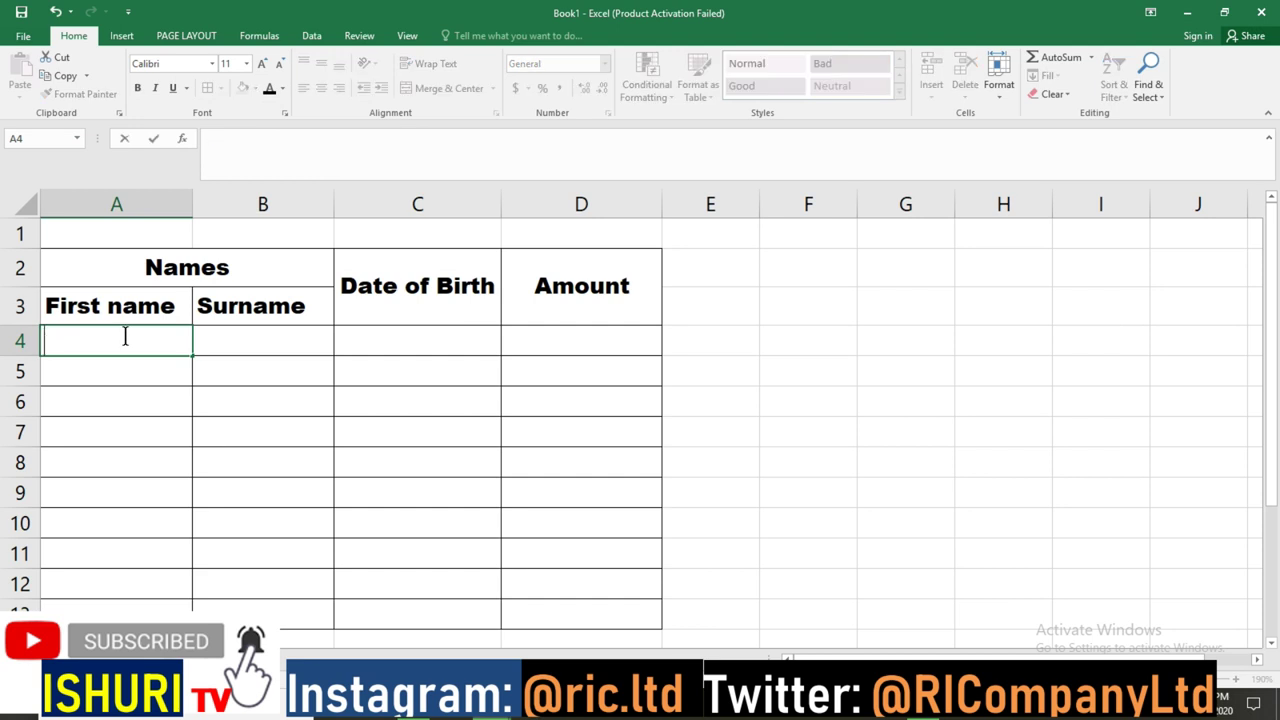
type("Kubahon")
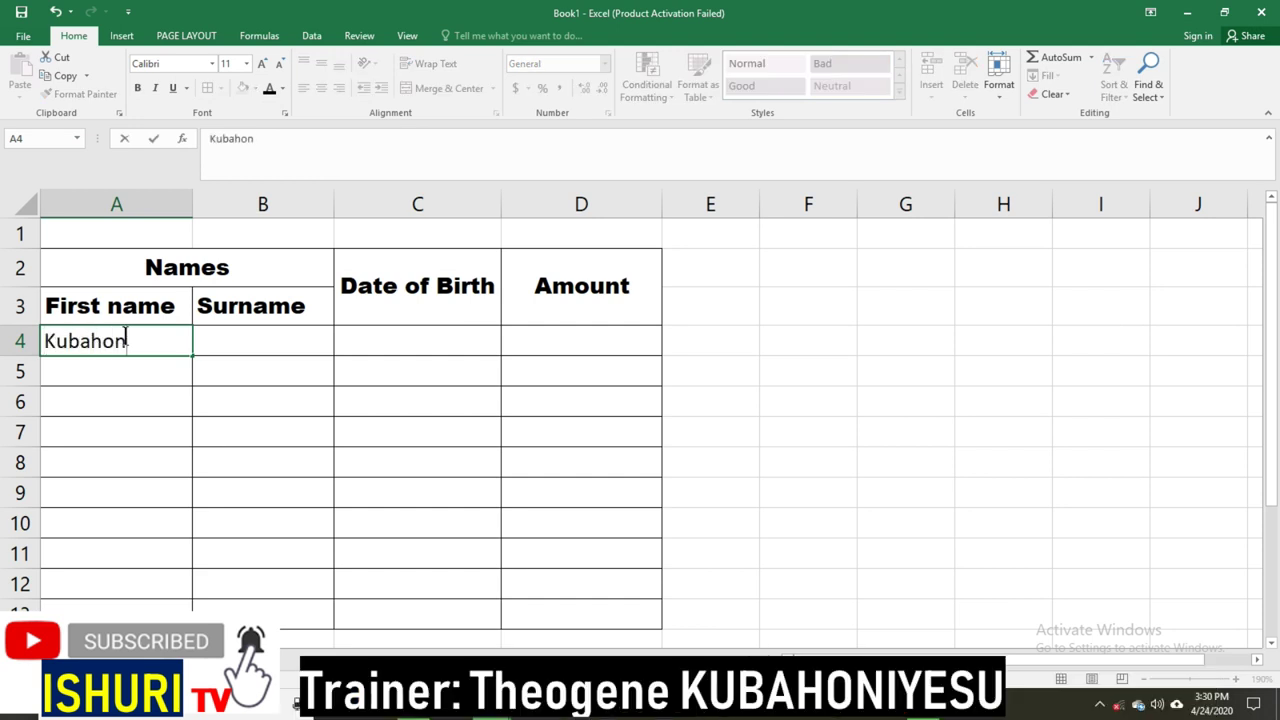
type("iyesu")
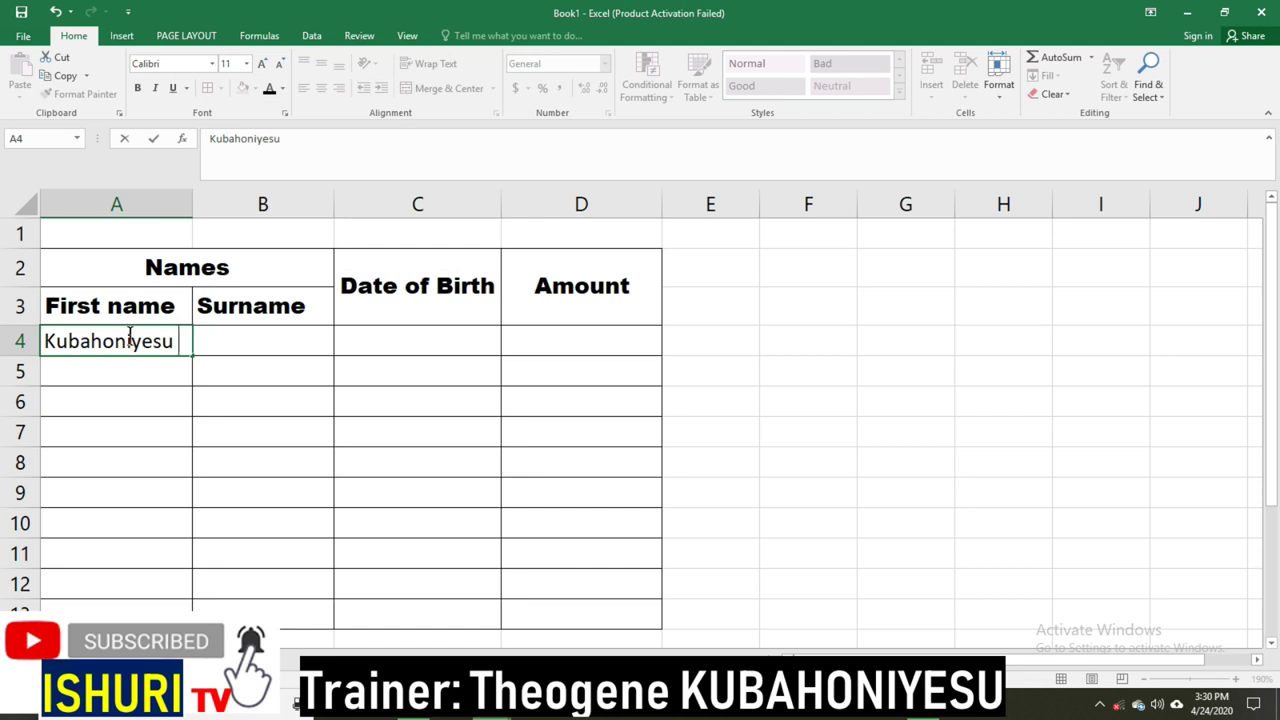
left_click(258, 433)
left_click_drag(189, 202, 189, 202)
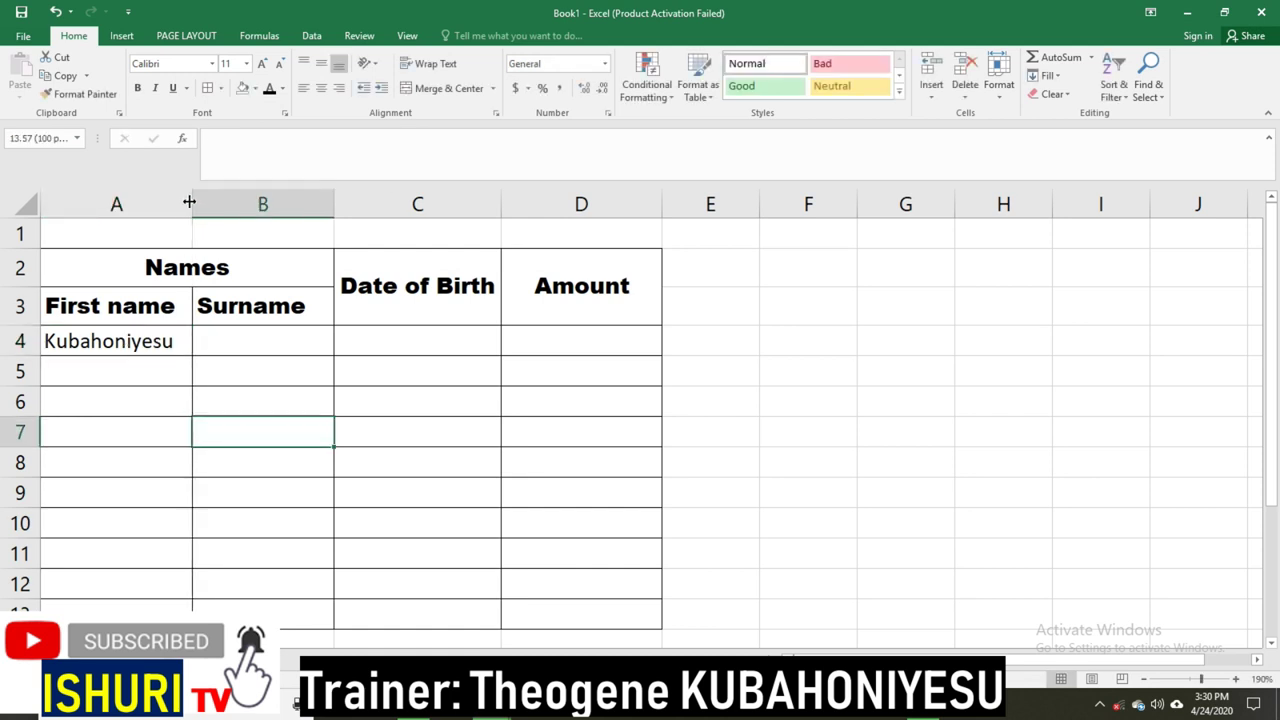
left_click(92, 342)
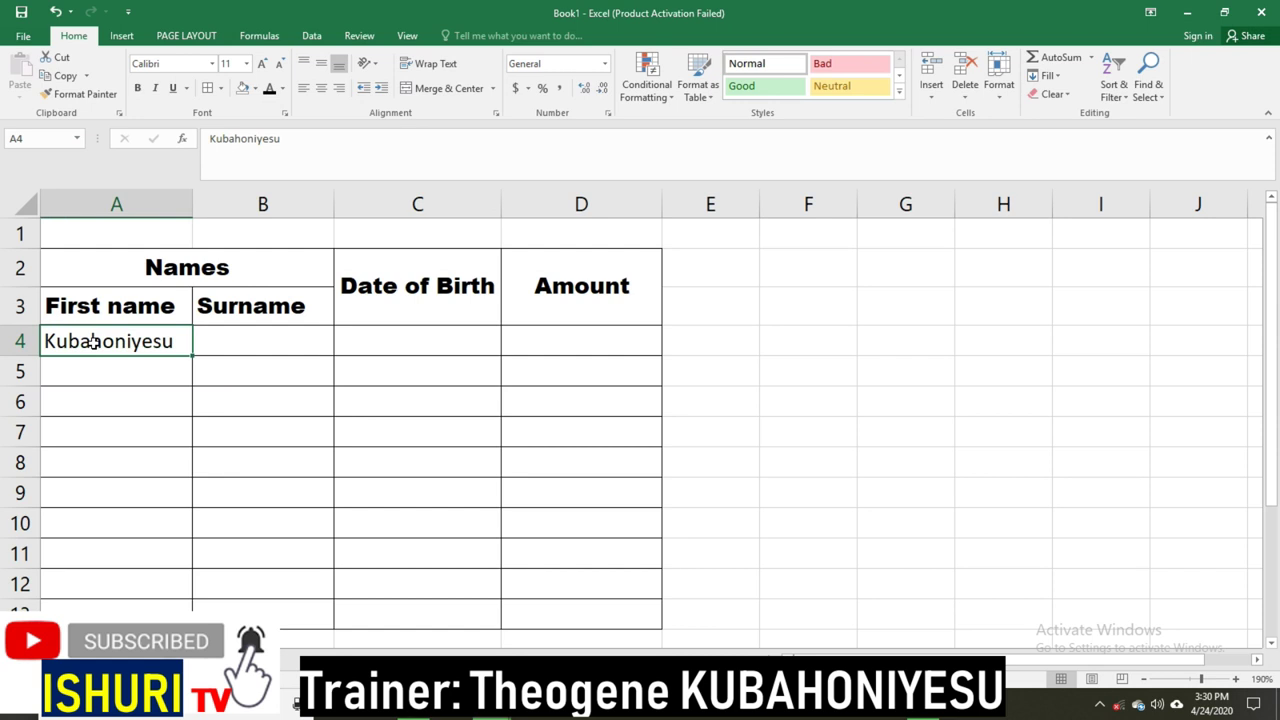
type("Nyira")
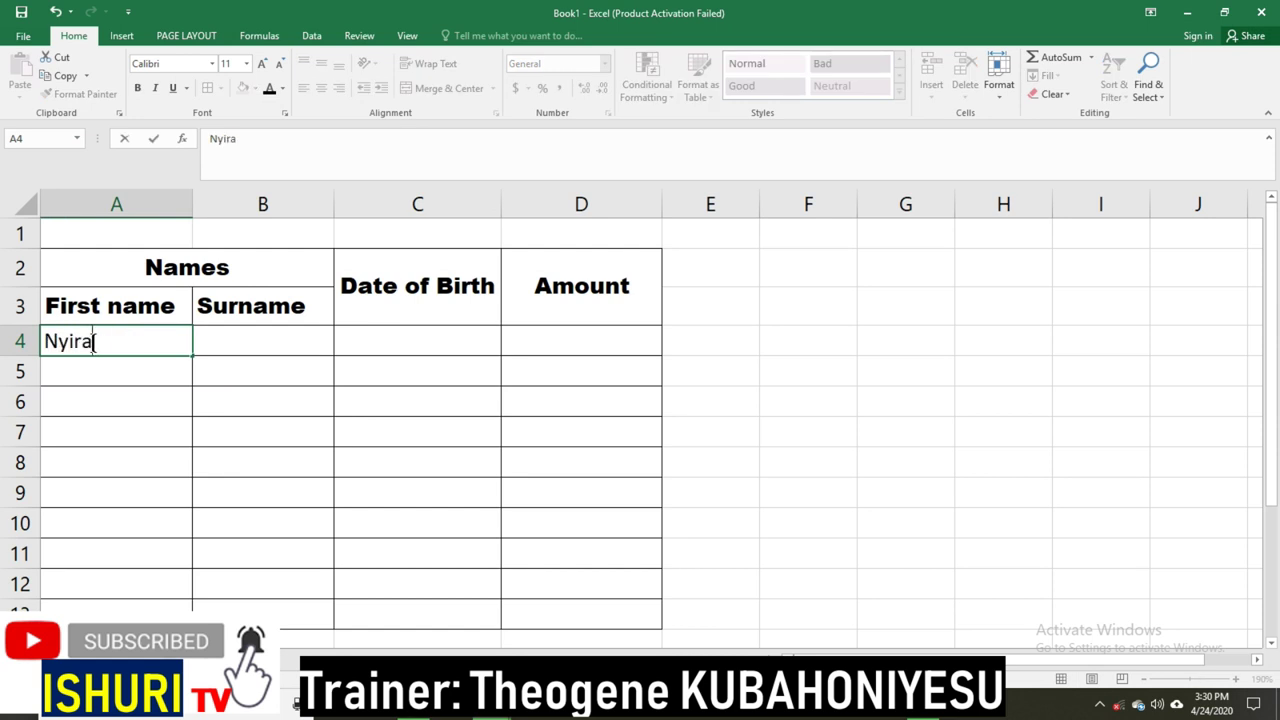
type("nzamurere")
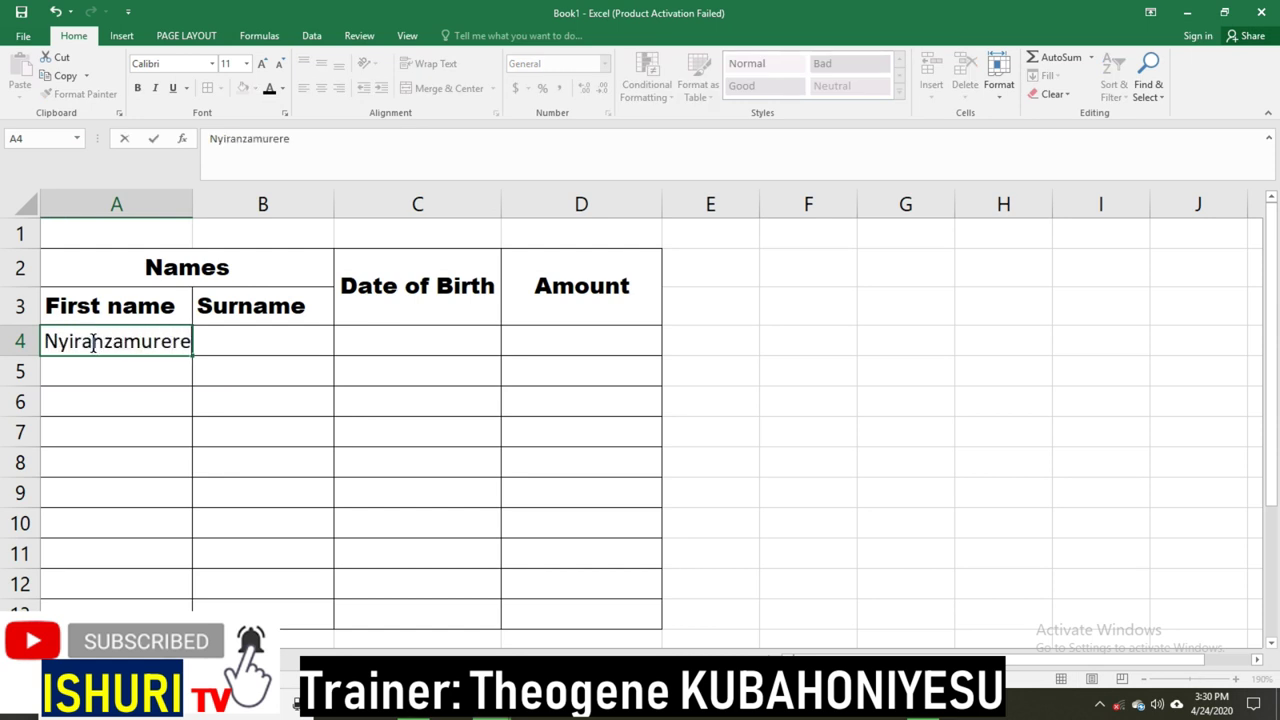
type("raicy")
key("BackSpace")
key("BackSpace")
type("kimana")
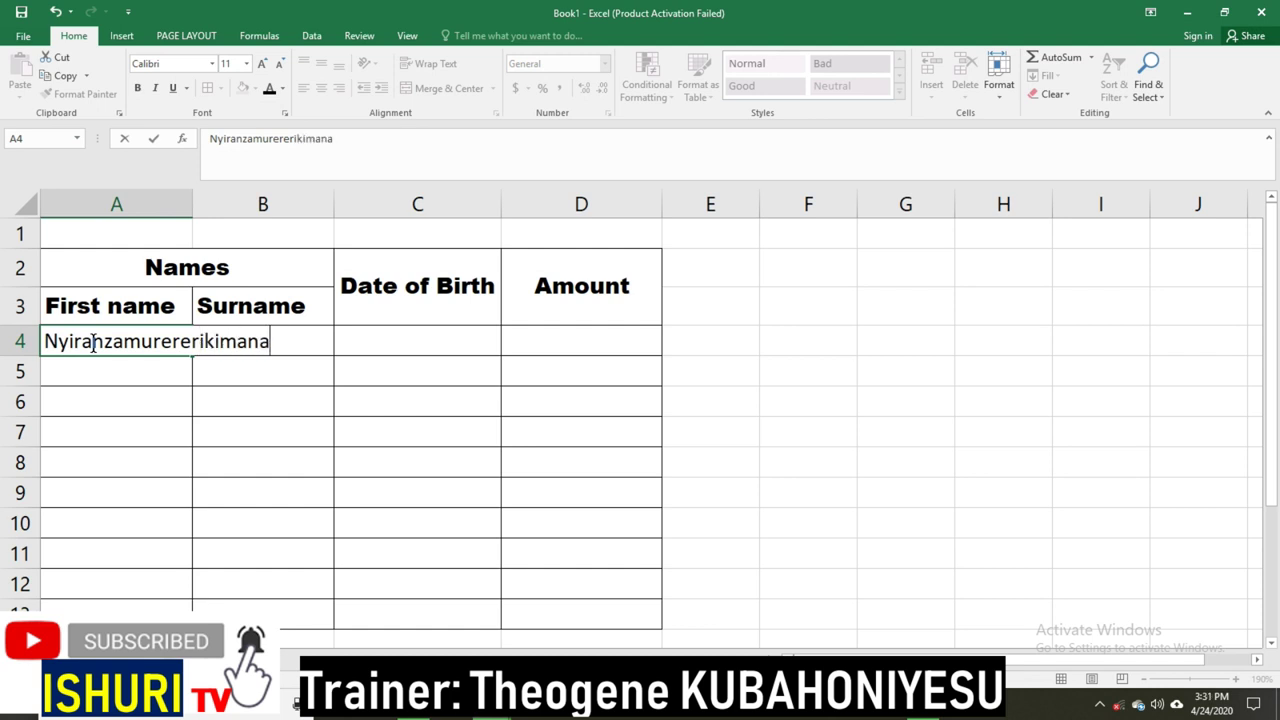
type("yamumper")
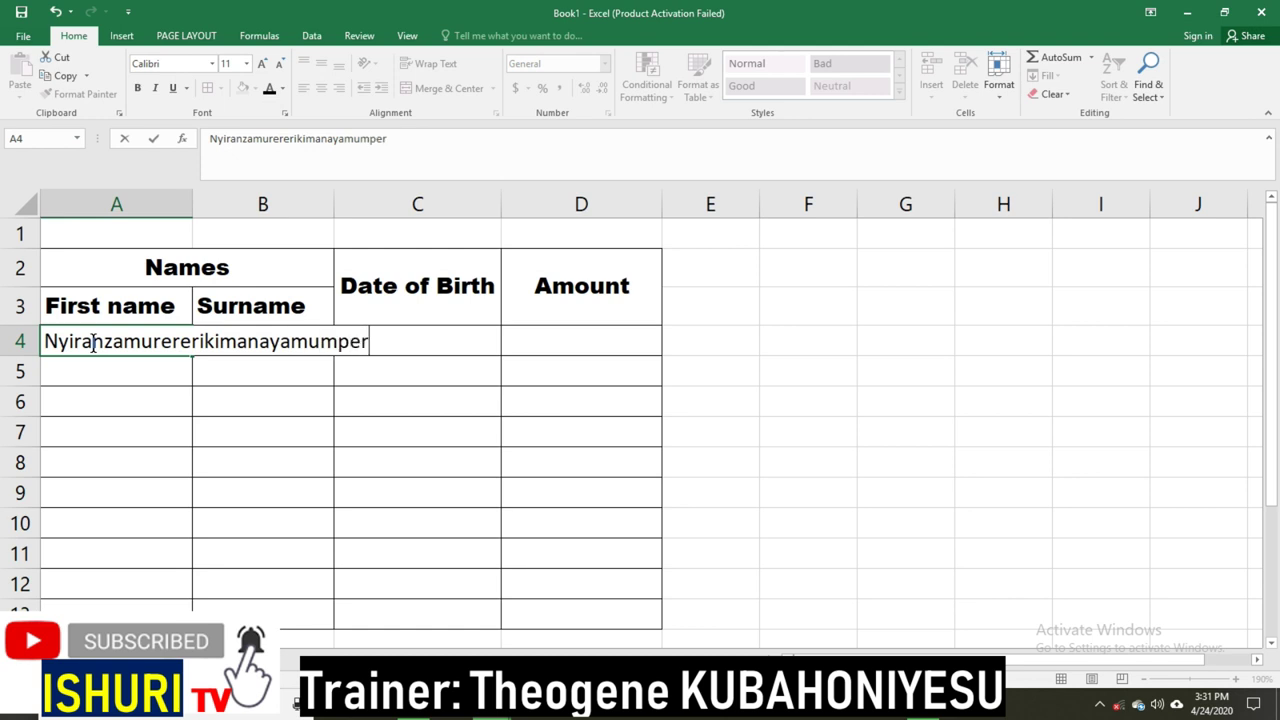
type("eye")
key("Return")
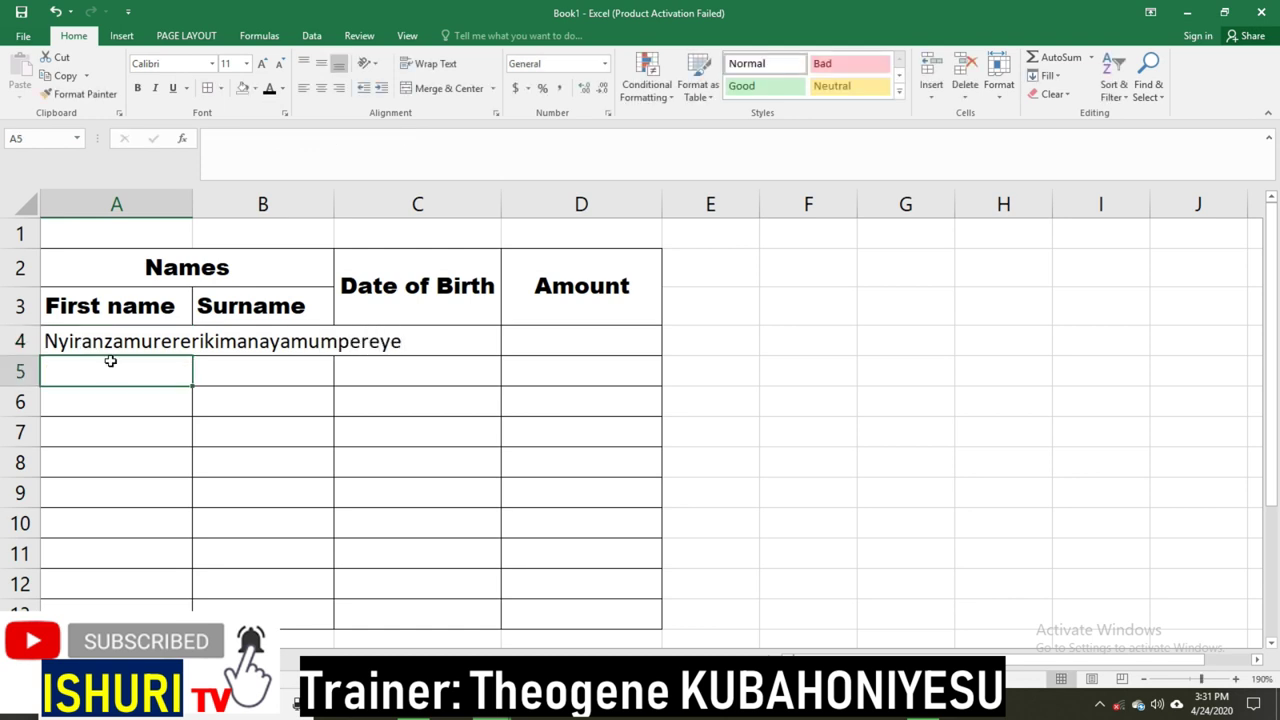
left_click(97, 412)
left_click(100, 337)
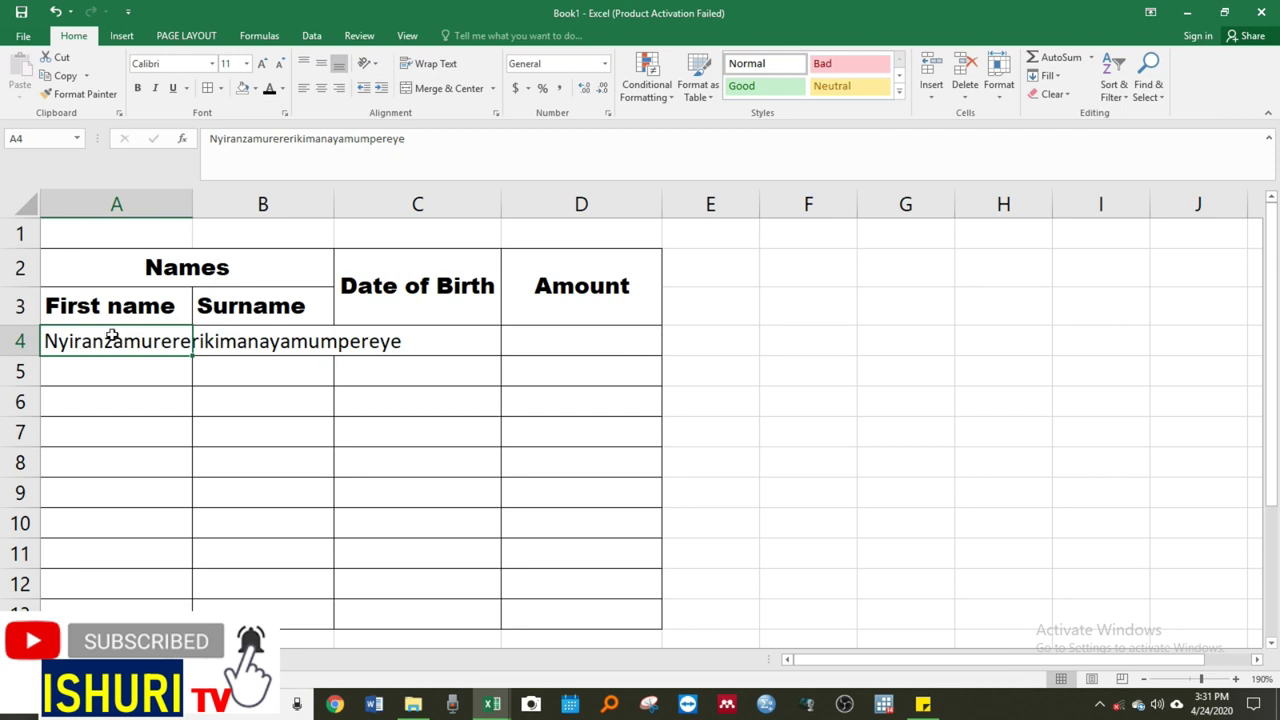
- Turn on Wrap Text for A4 and widen column A slightly
left_click(435, 66)
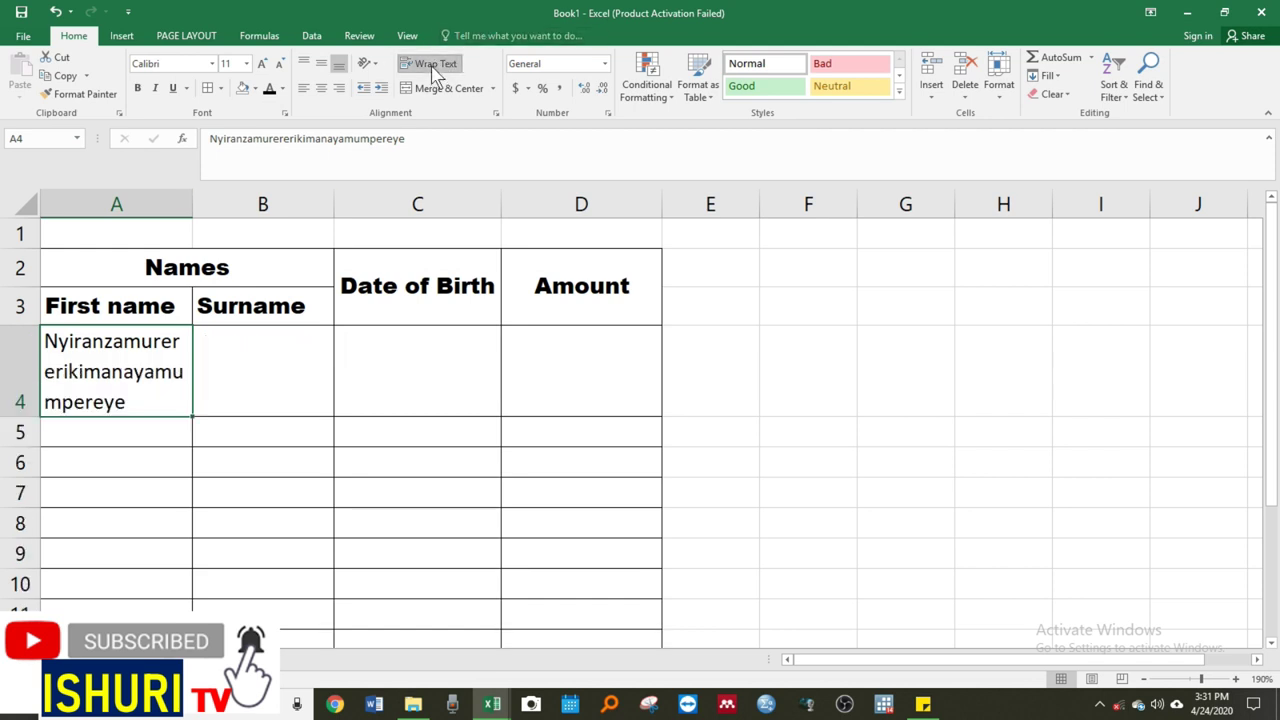
left_click(206, 420)
left_click(130, 370)
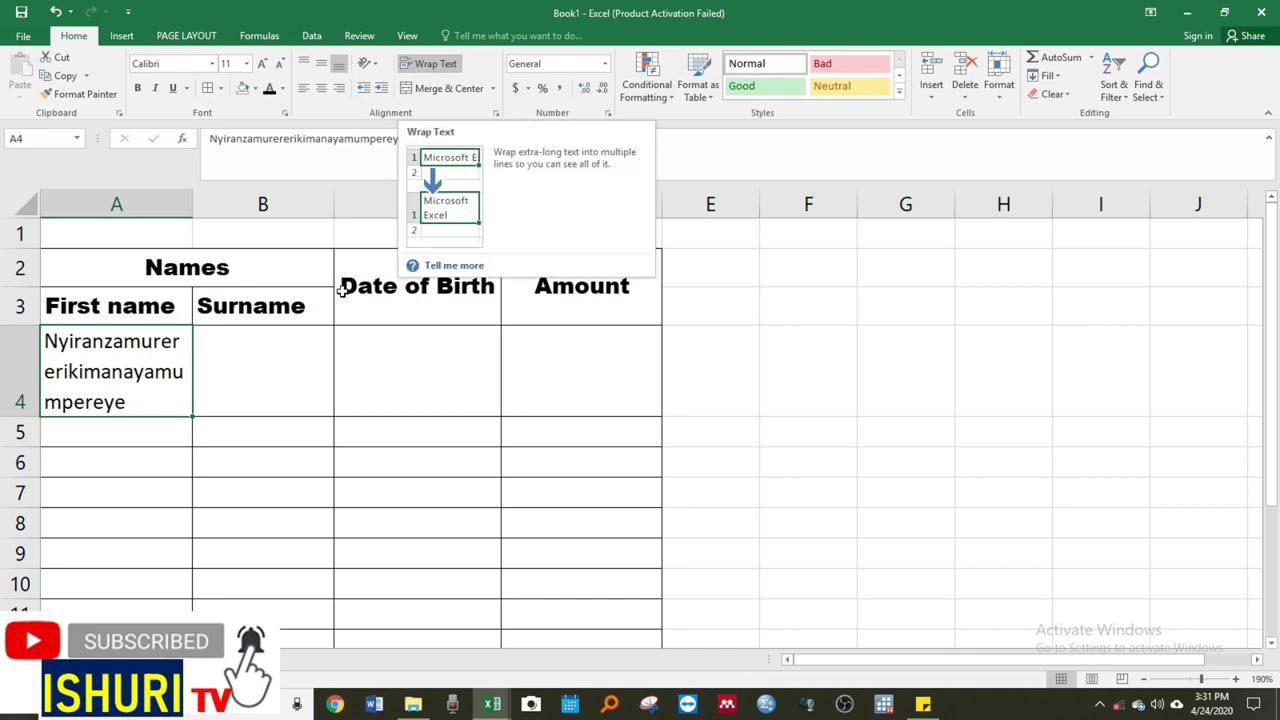
left_click_drag(192, 204, 220, 208)
- Enter the person's surname in cell B4
left_click(291, 372)
type("T")
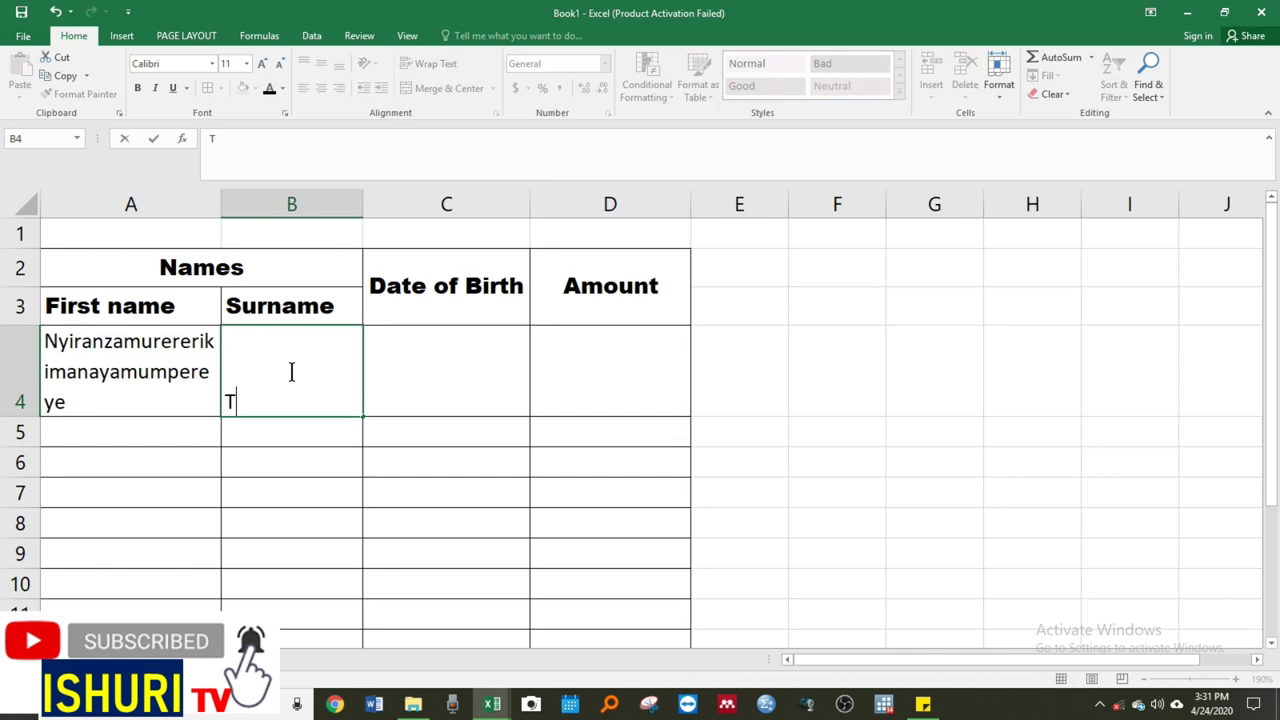
type("heogene")
key("BackSpace")
key("BackSpace")
key("BackSpace")
key("BackSpace")
key("BackSpace")
key("BackSpace")
key("BackSpace")
type("ecile")
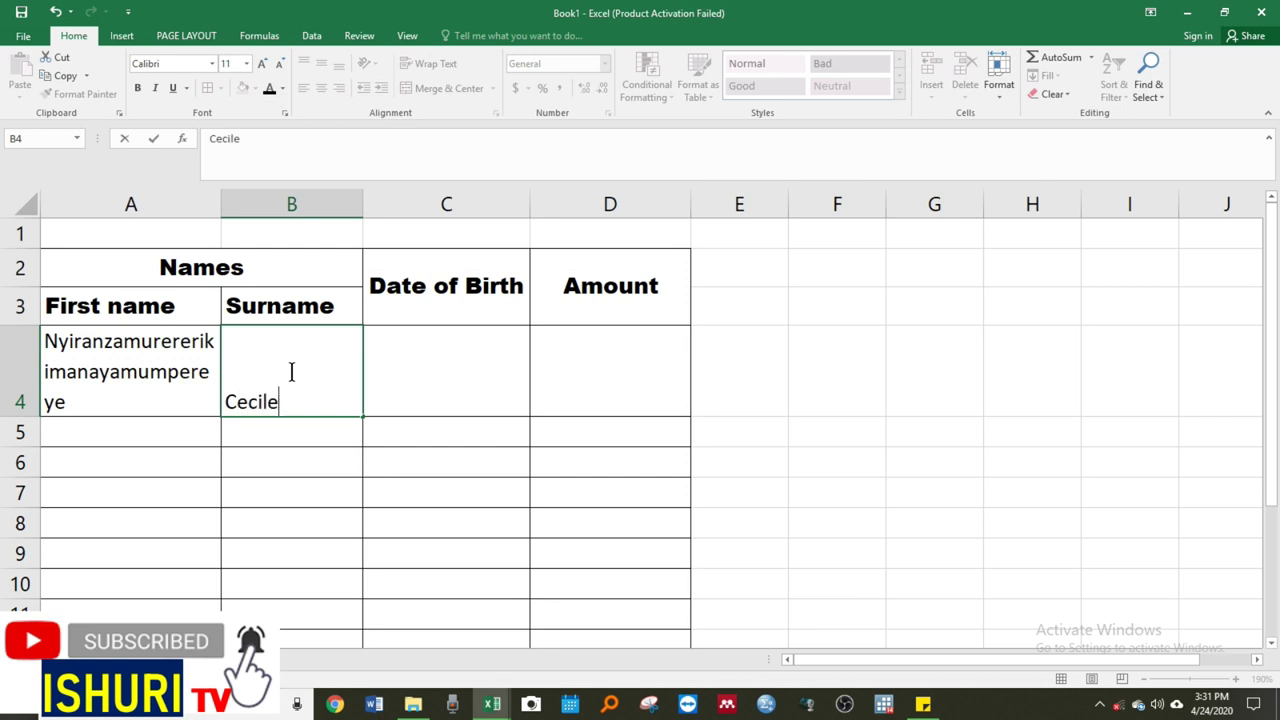
key("Return")
left_click(443, 389)
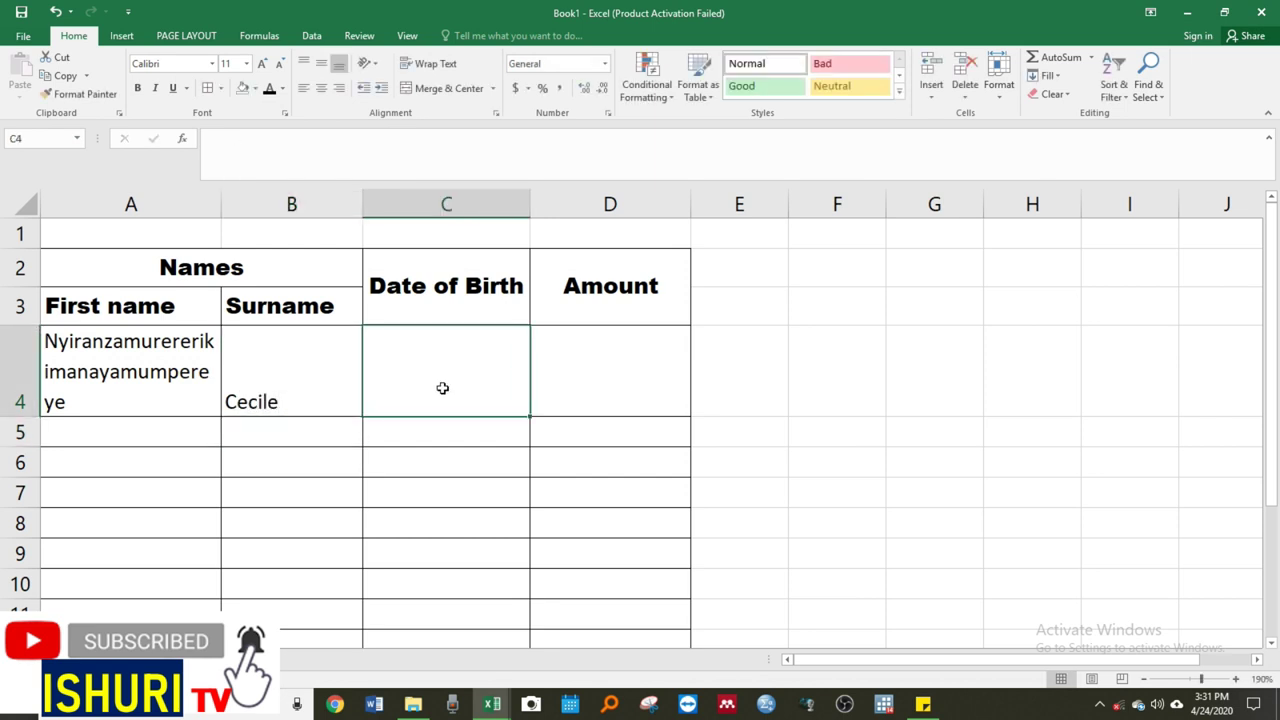
left_click(606, 349)
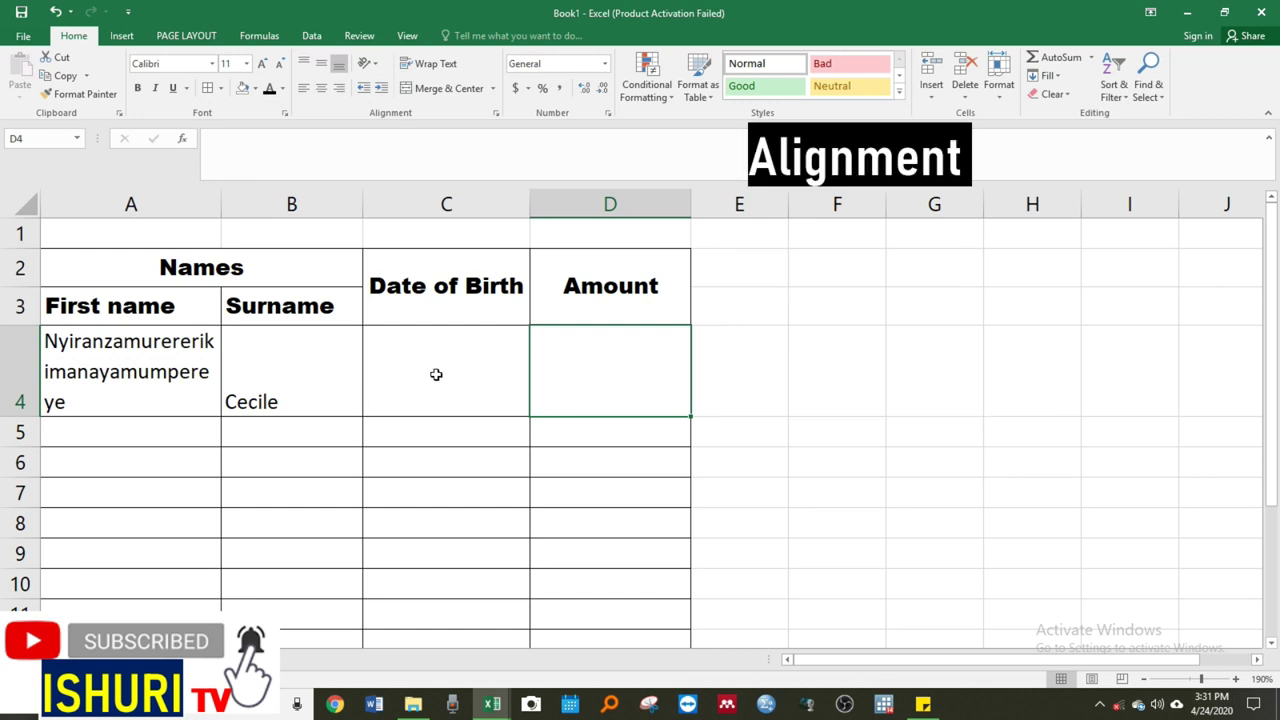
- Select the Date of Birth and Amount headers C2:D3 and open Format Cells' Alignment settings
left_click(437, 377)
double_click(423, 289)
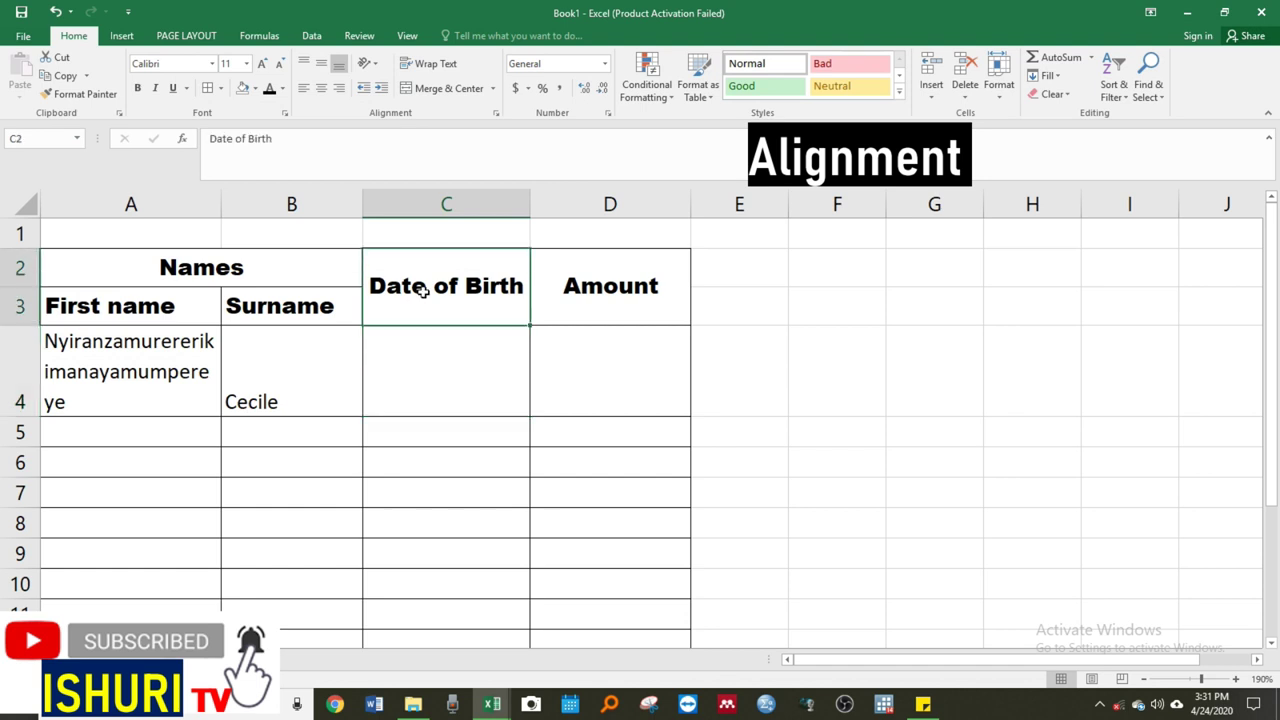
left_click(617, 311)
left_click(771, 274)
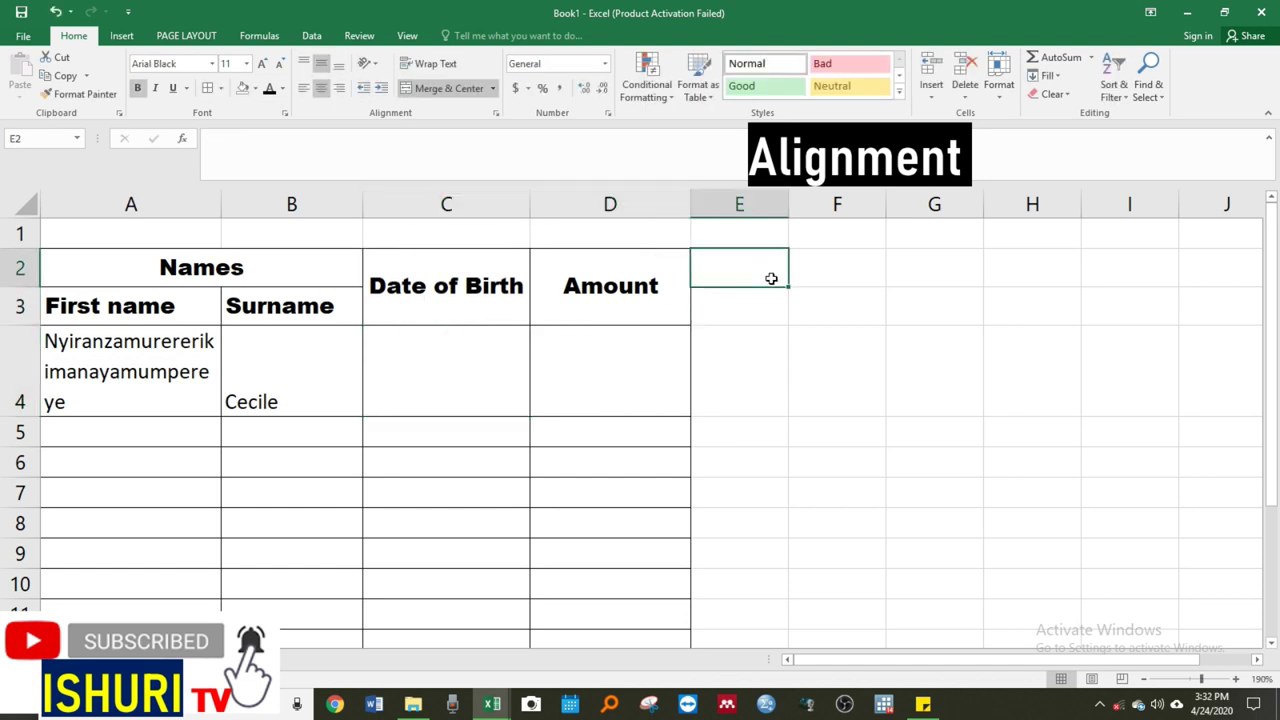
left_click_drag(430, 283, 596, 303)
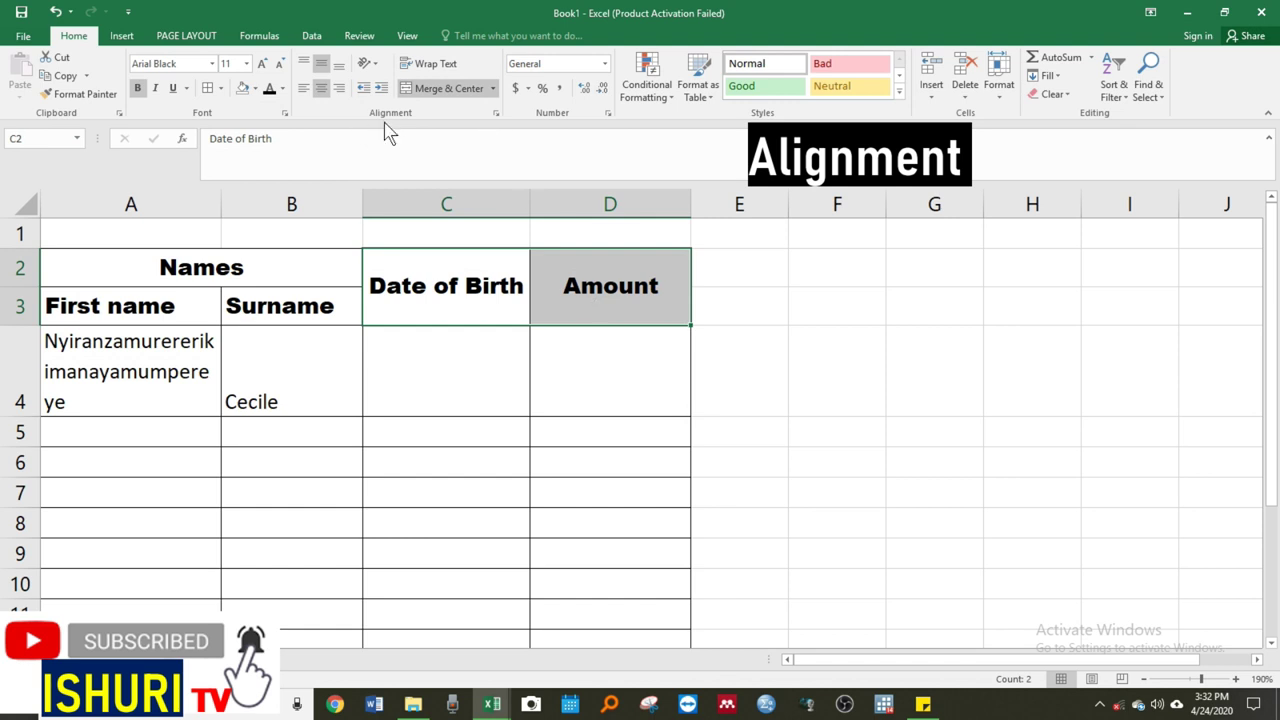
left_click(495, 113)
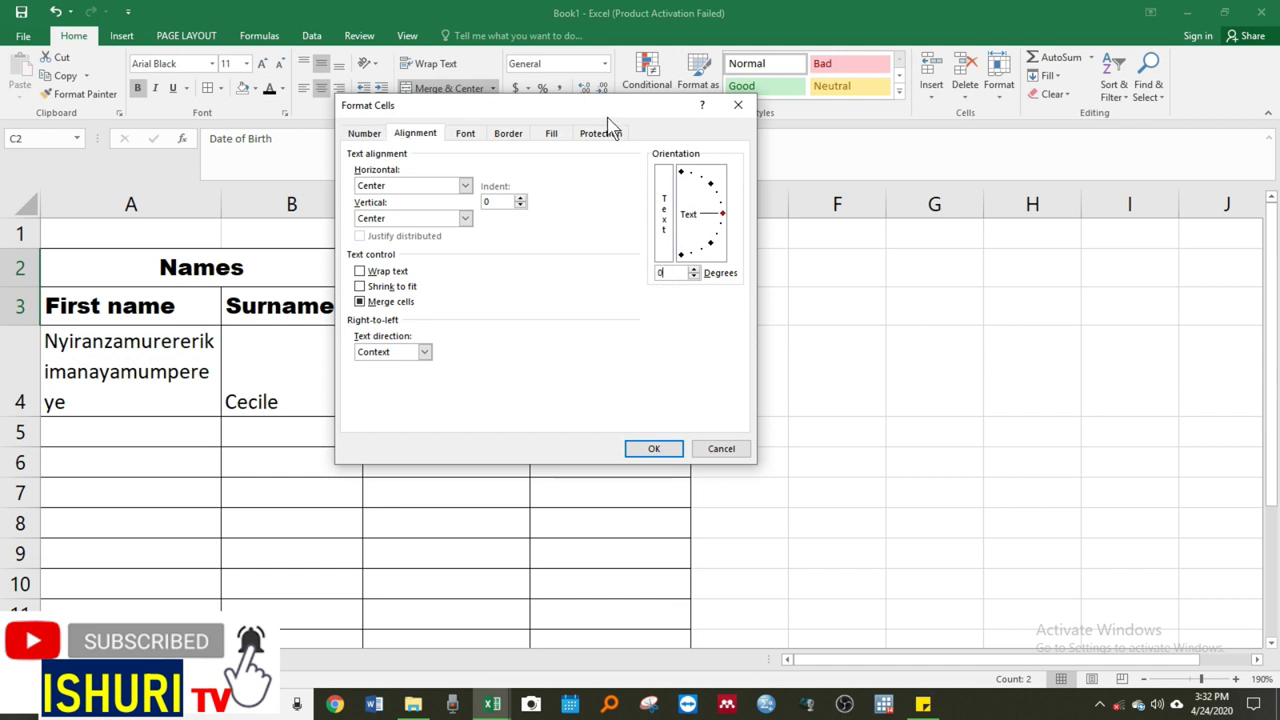
- Rotate the Date of Birth and Amount headers to 45 degrees and make row 3 taller
left_click_drag(604, 108, 966, 412)
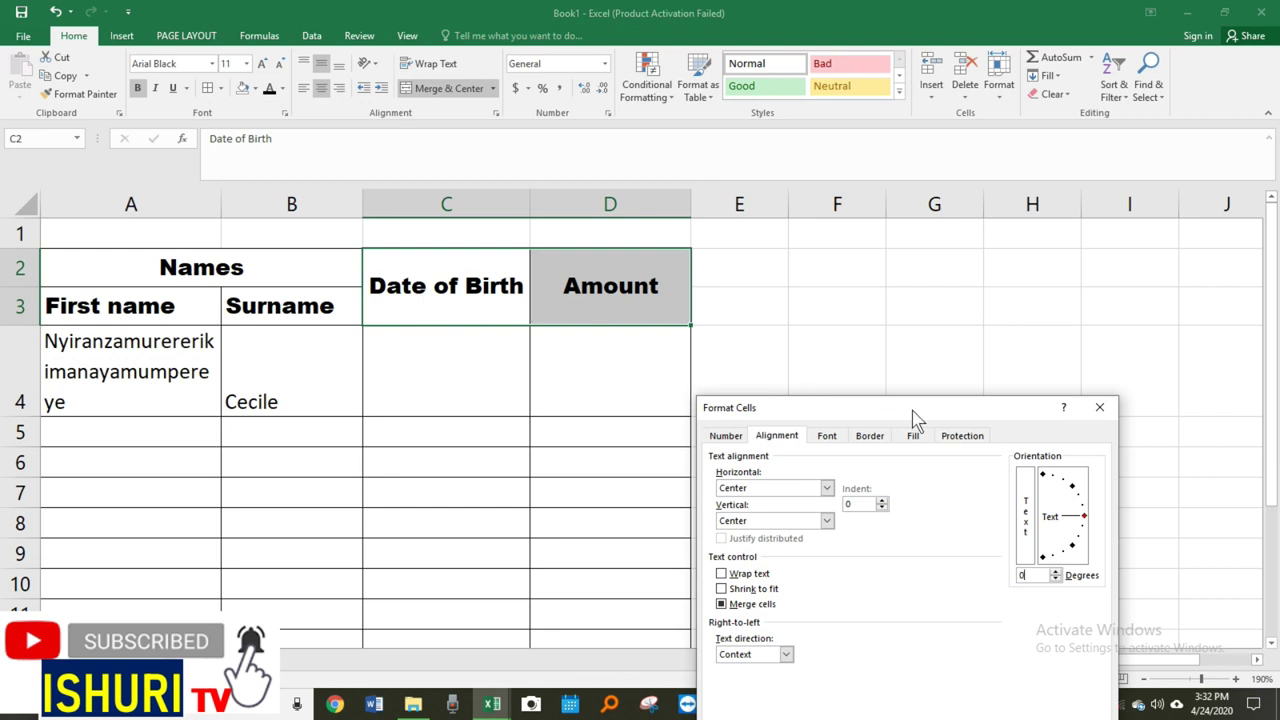
left_click_drag(911, 410, 942, 190)
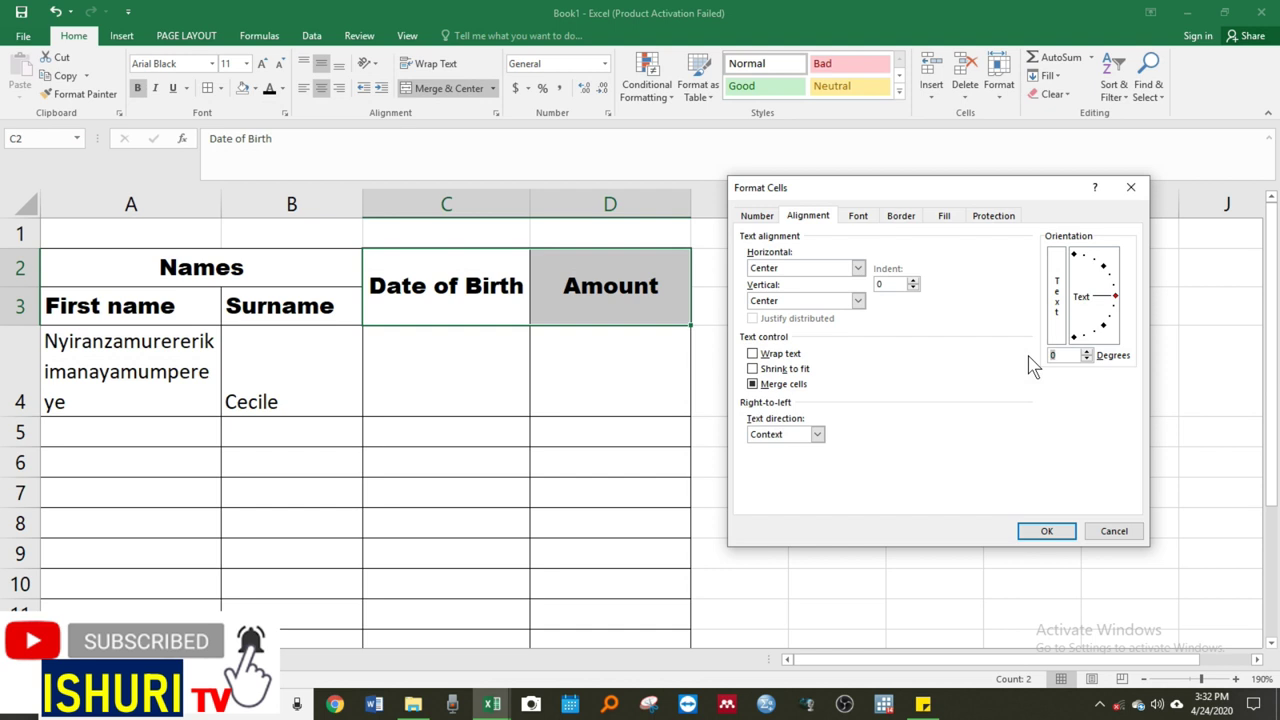
type("90")
key("BackSpace")
key("BackSpace")
type("45")
left_click(1040, 535)
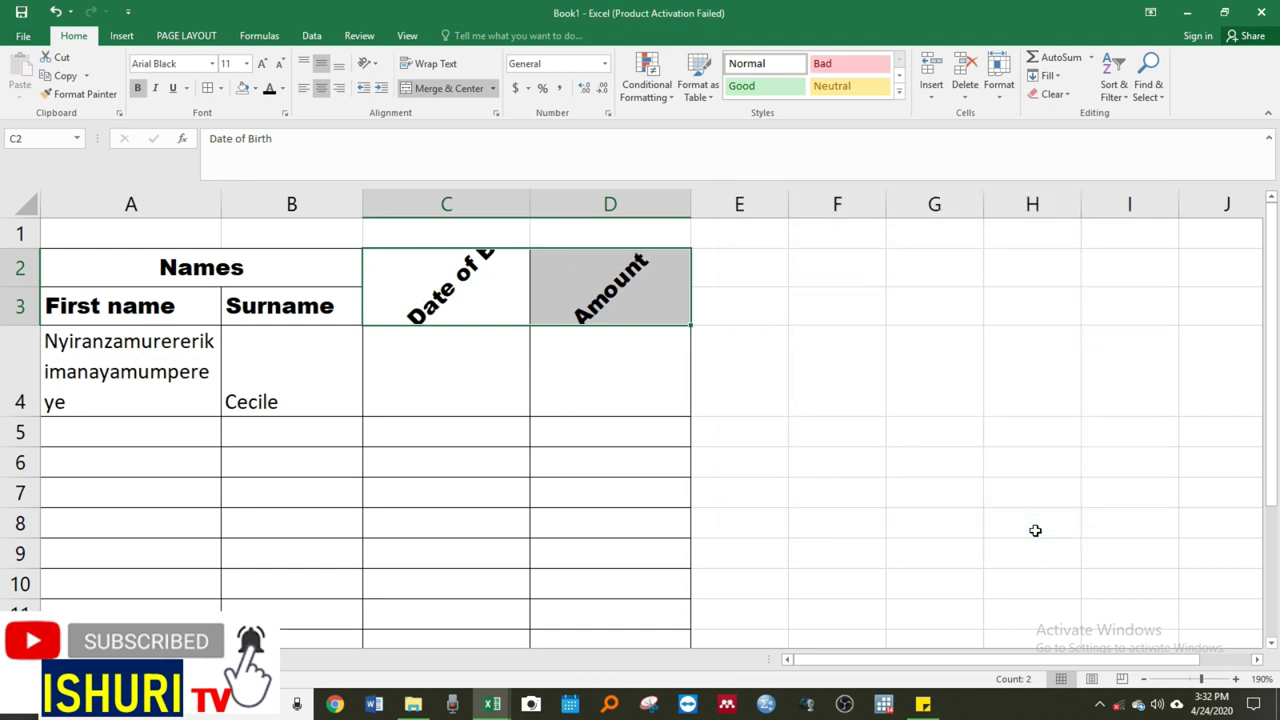
left_click_drag(30, 324, 30, 376)
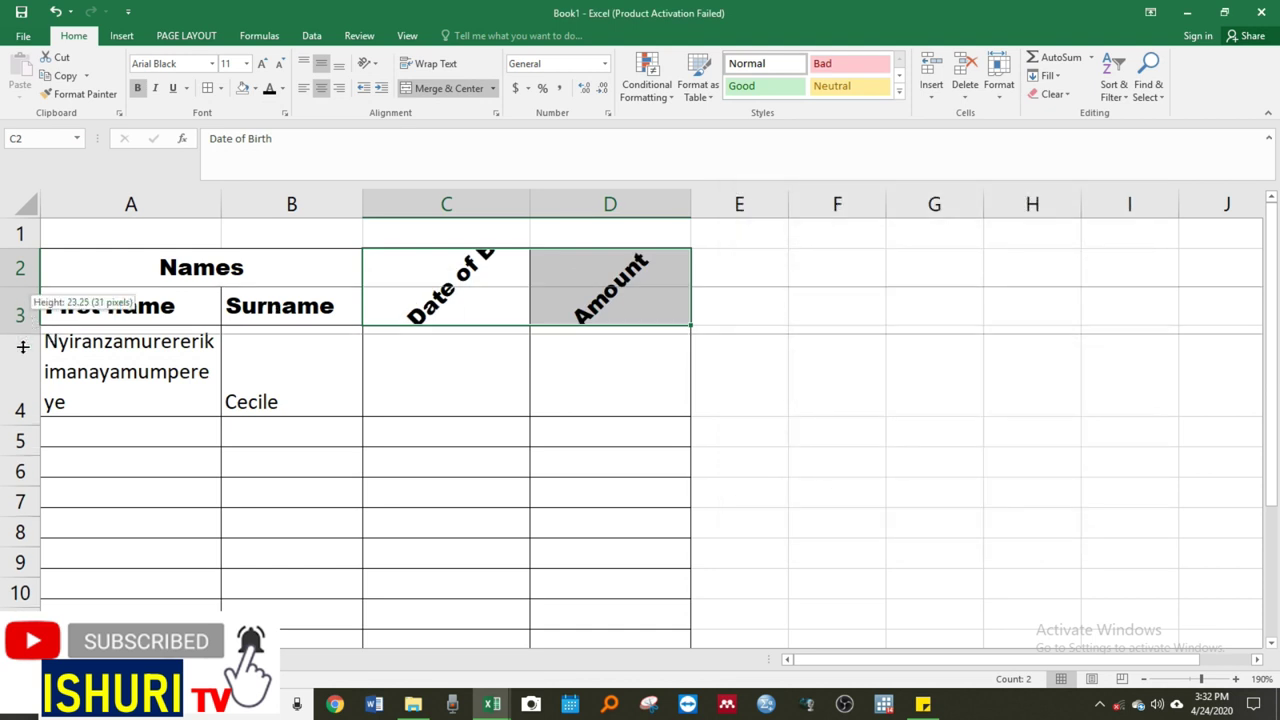
left_click(713, 393)
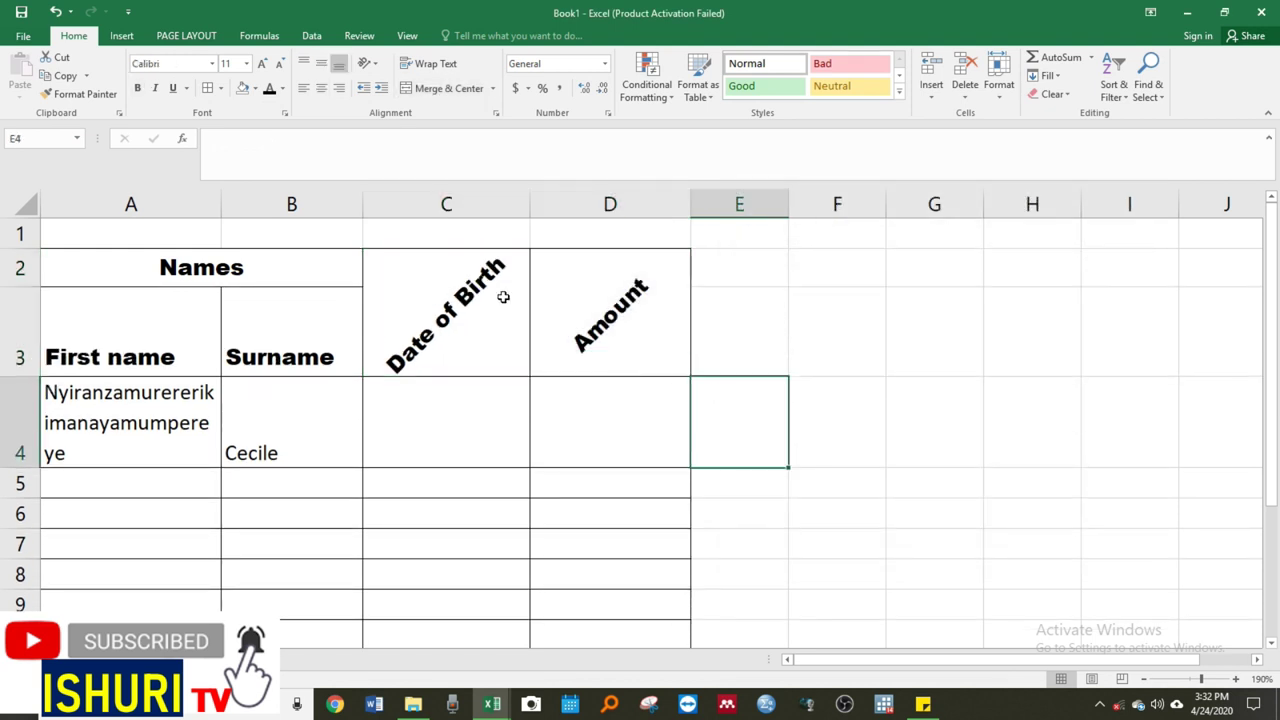
- Change the header text rotation to -45 degrees
left_click_drag(465, 285, 638, 290)
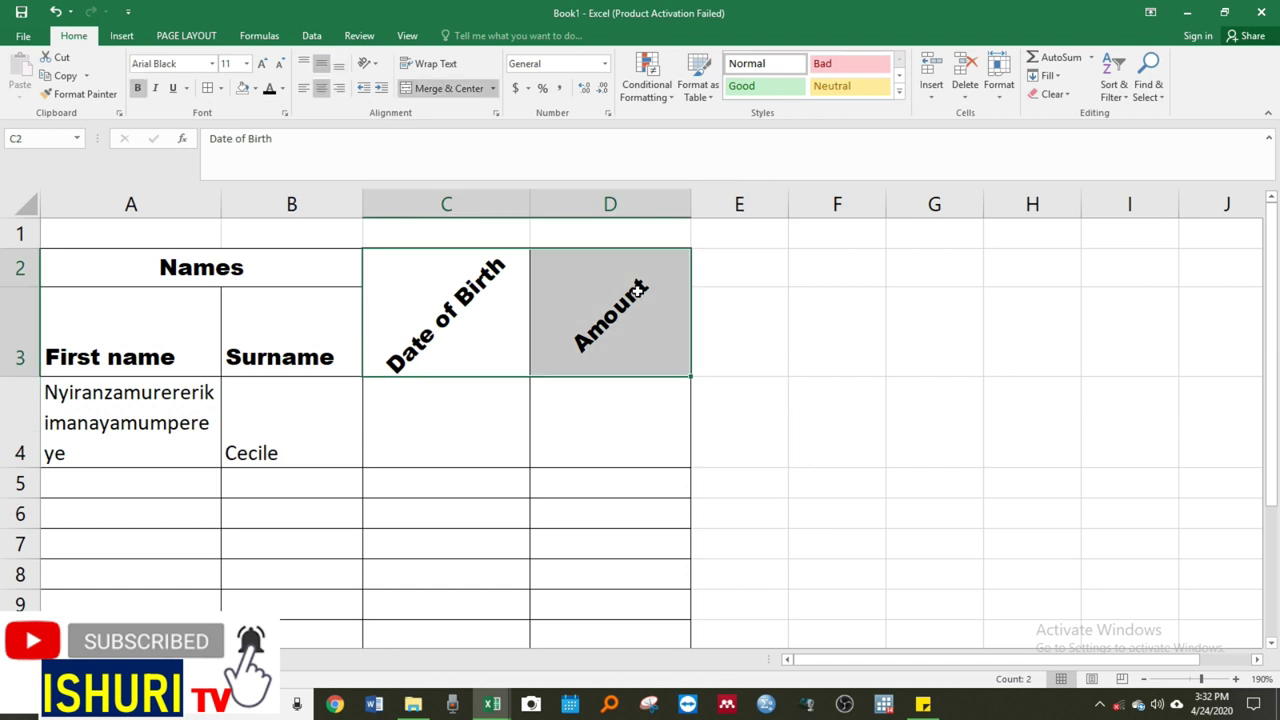
left_click(495, 113)
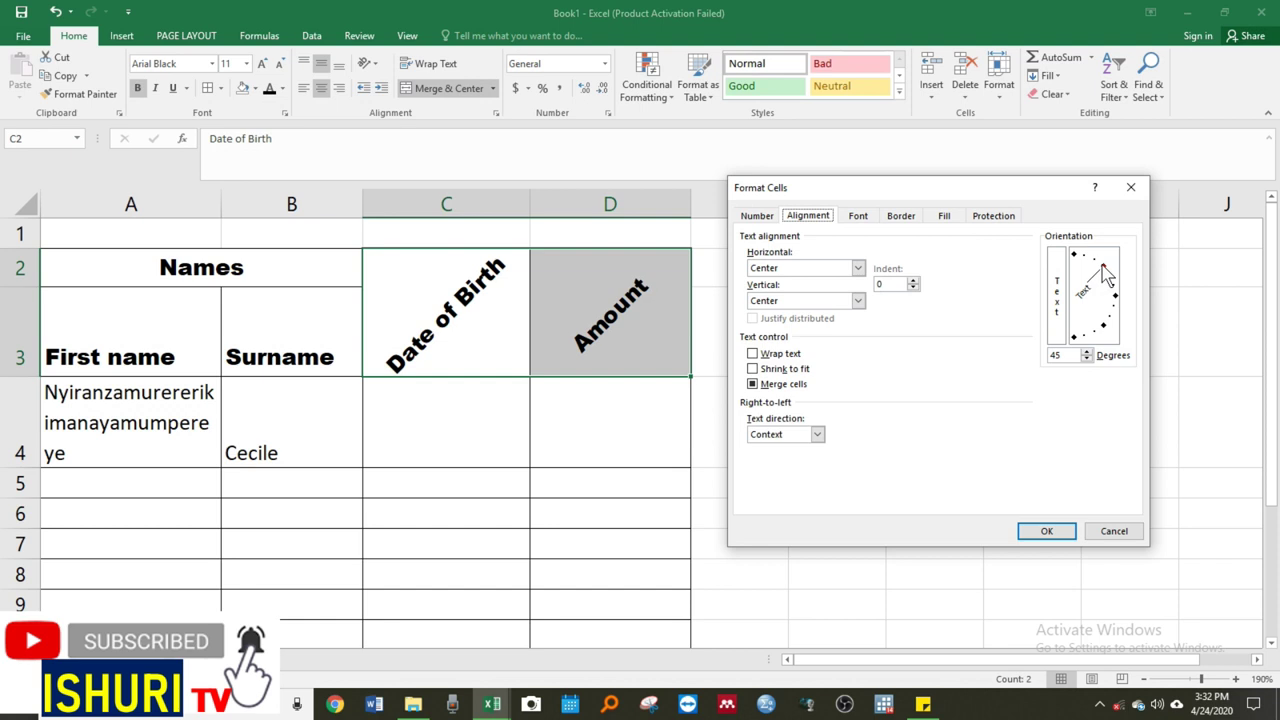
left_click_drag(1104, 266, 1108, 326)
left_click(1046, 531)
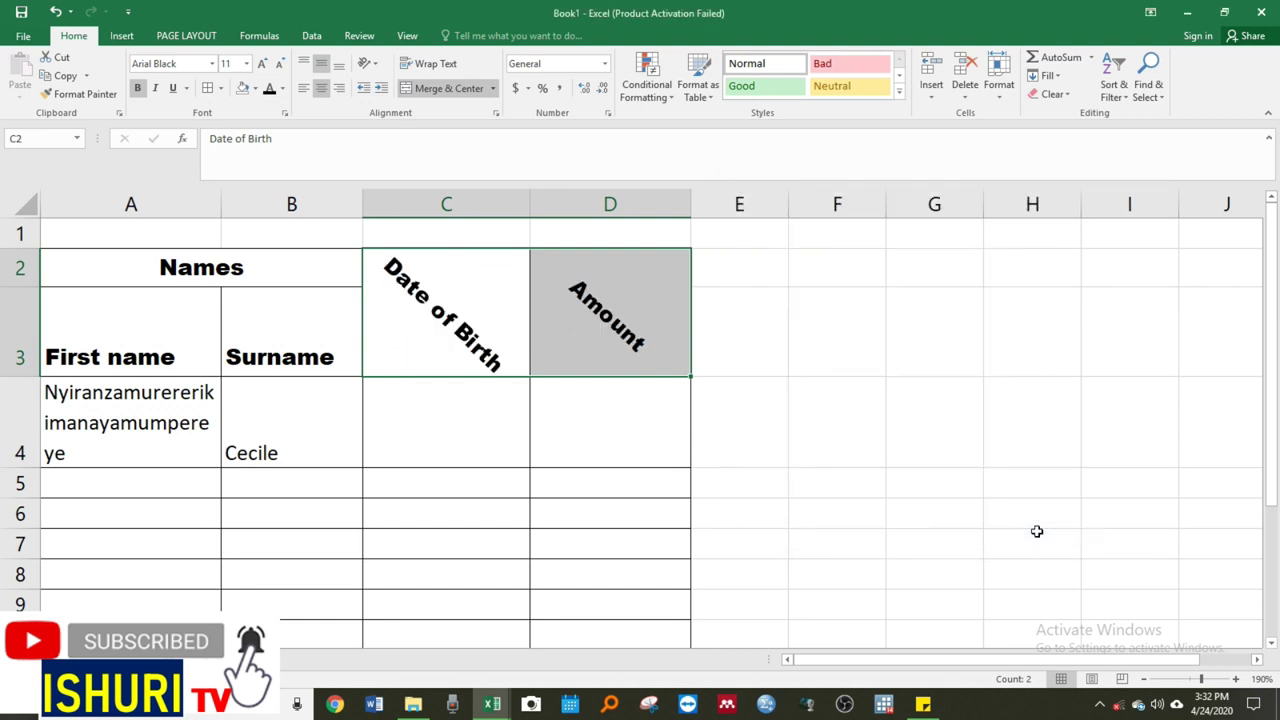
- Set the header orientation to vertical 90 degrees and make row 3 taller still
left_click(608, 116)
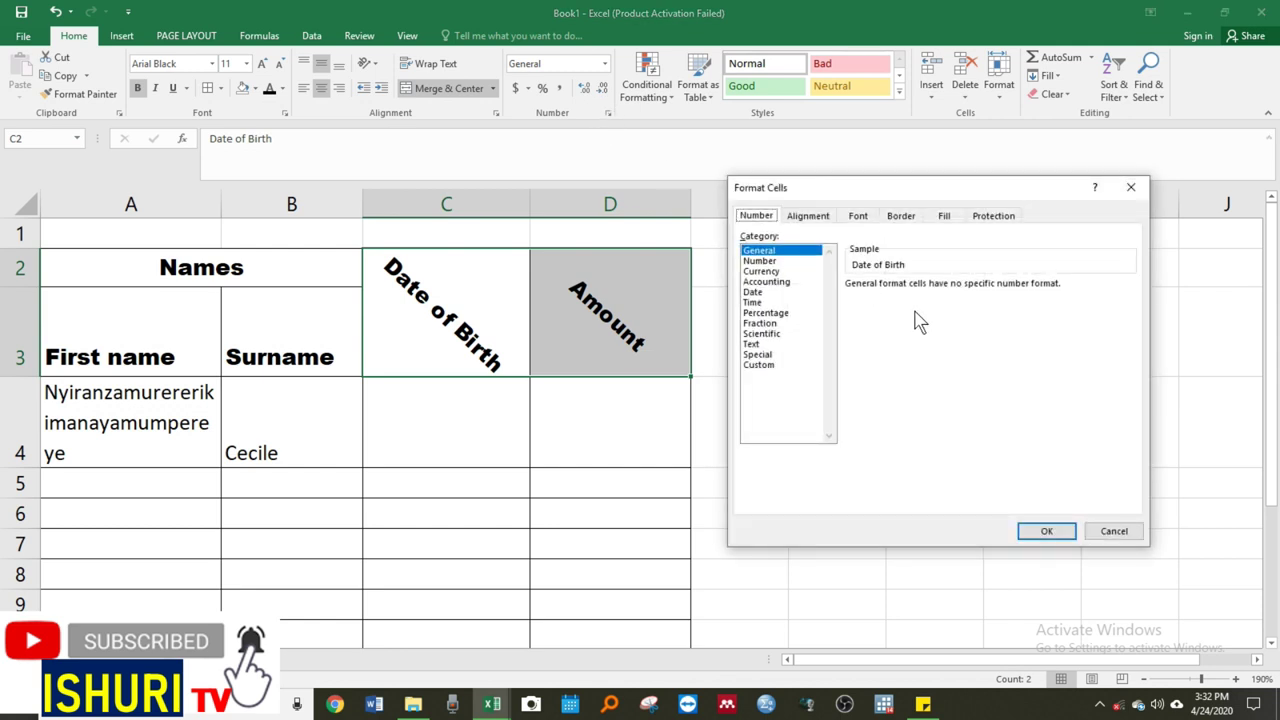
left_click(828, 220)
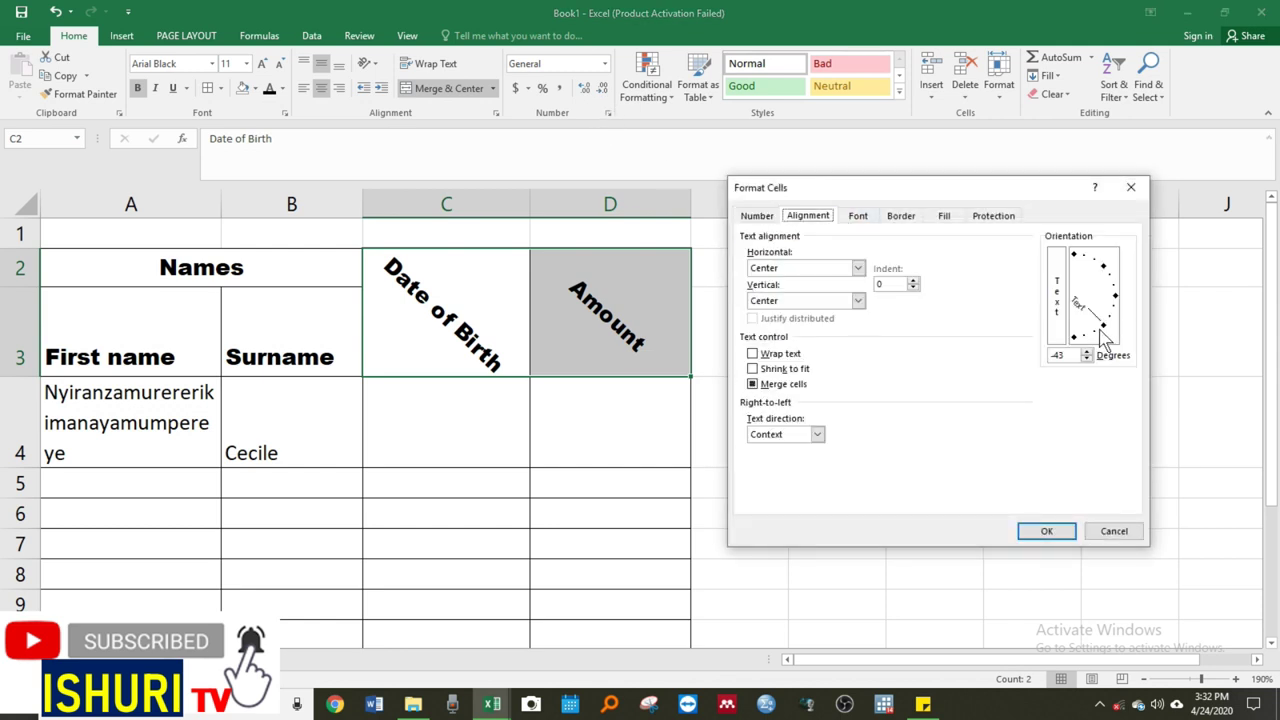
left_click_drag(1100, 328, 1068, 258)
left_click(1046, 531)
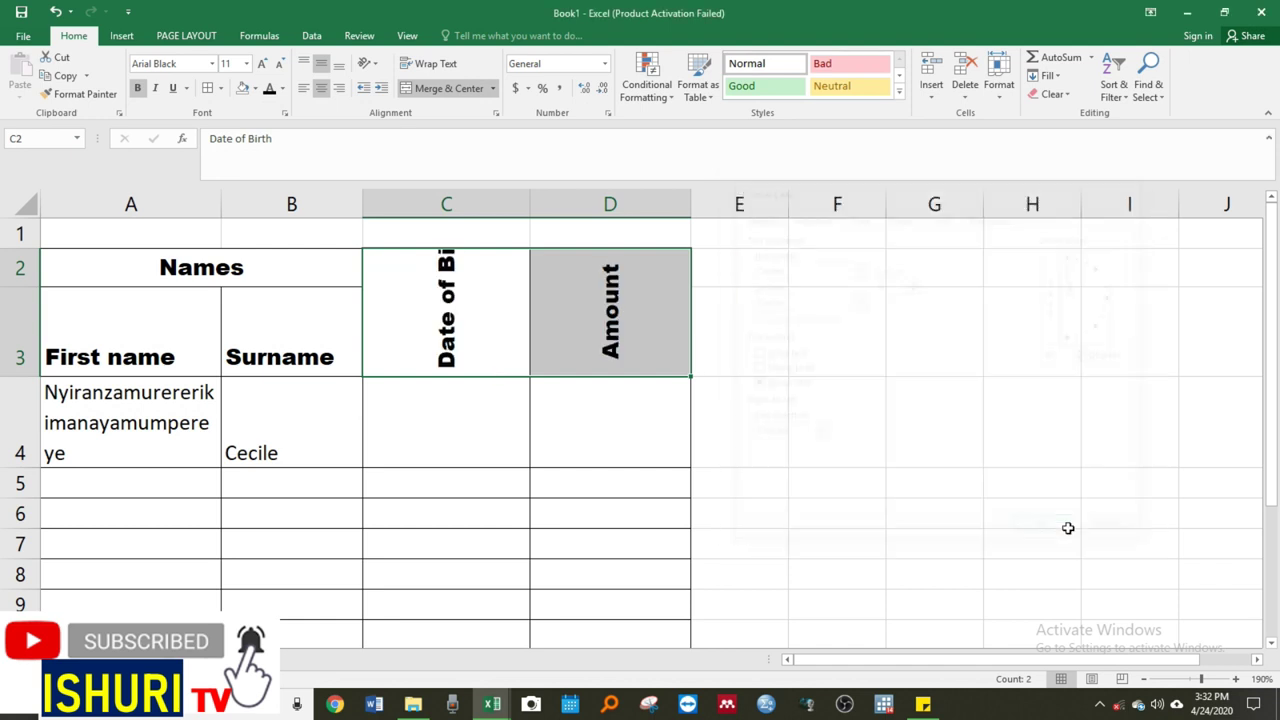
left_click(486, 298)
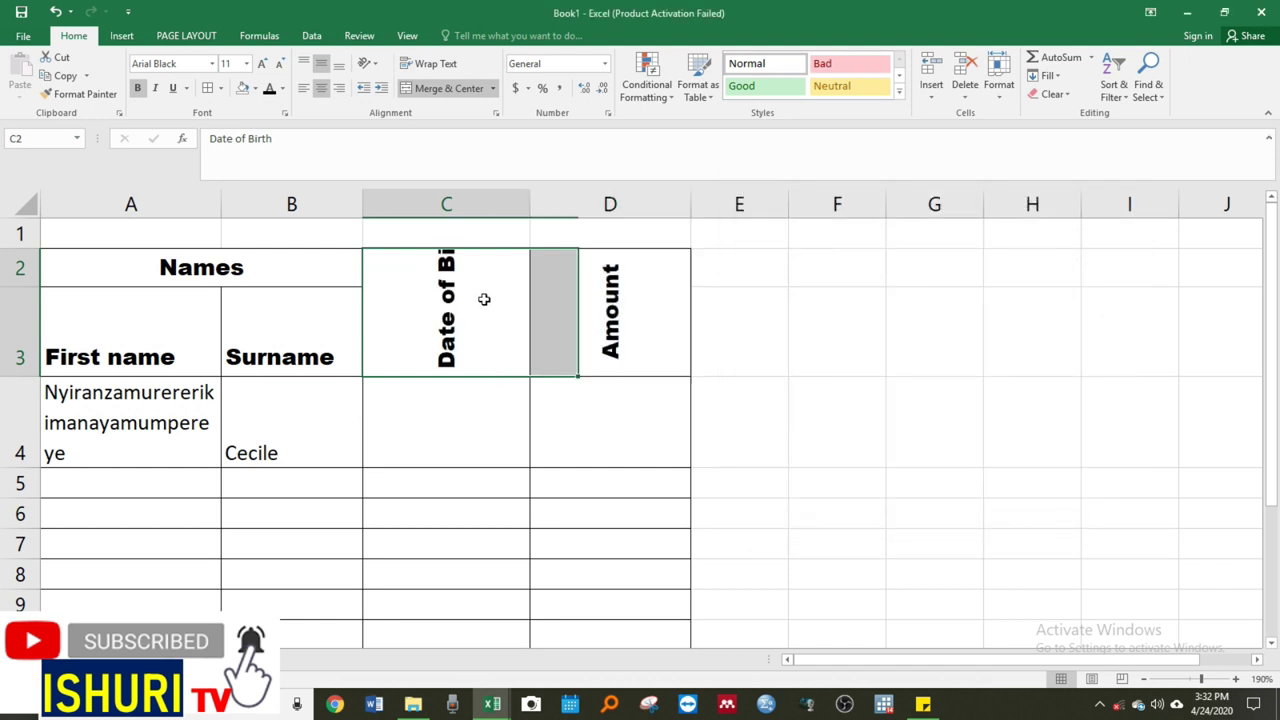
left_click_drag(20, 377, 20, 402)
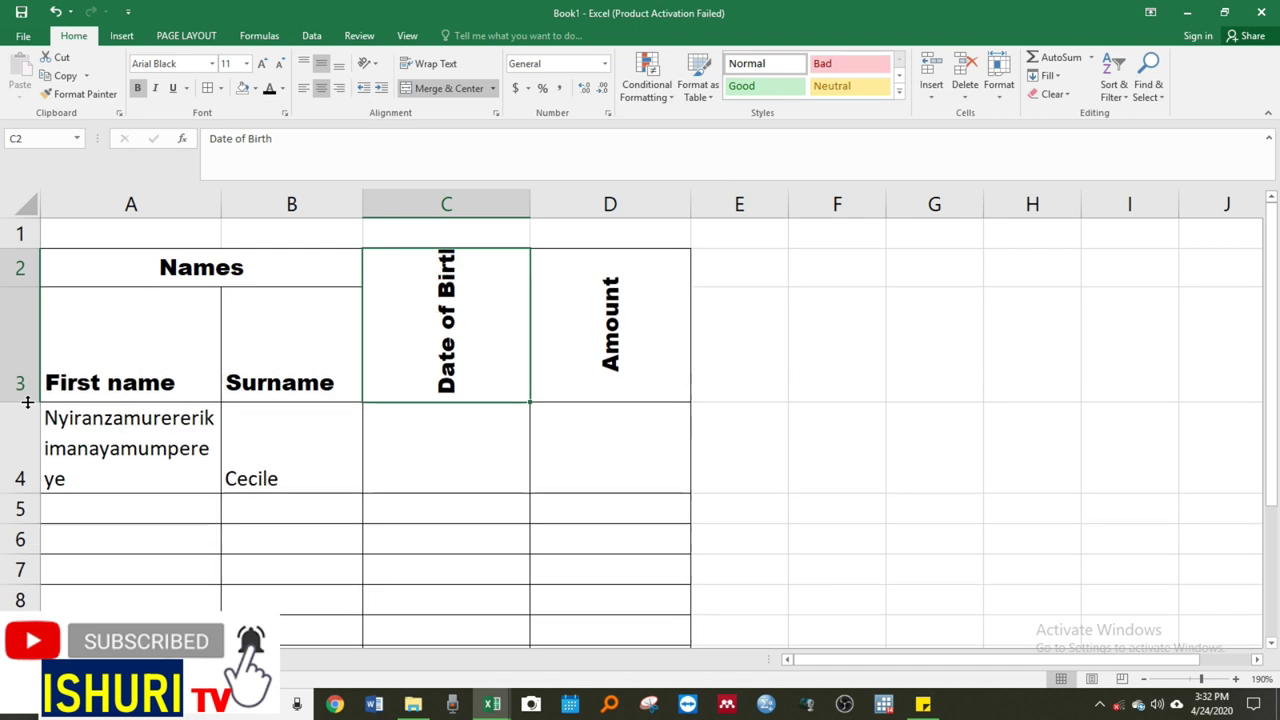
left_click(613, 297)
left_click(456, 300)
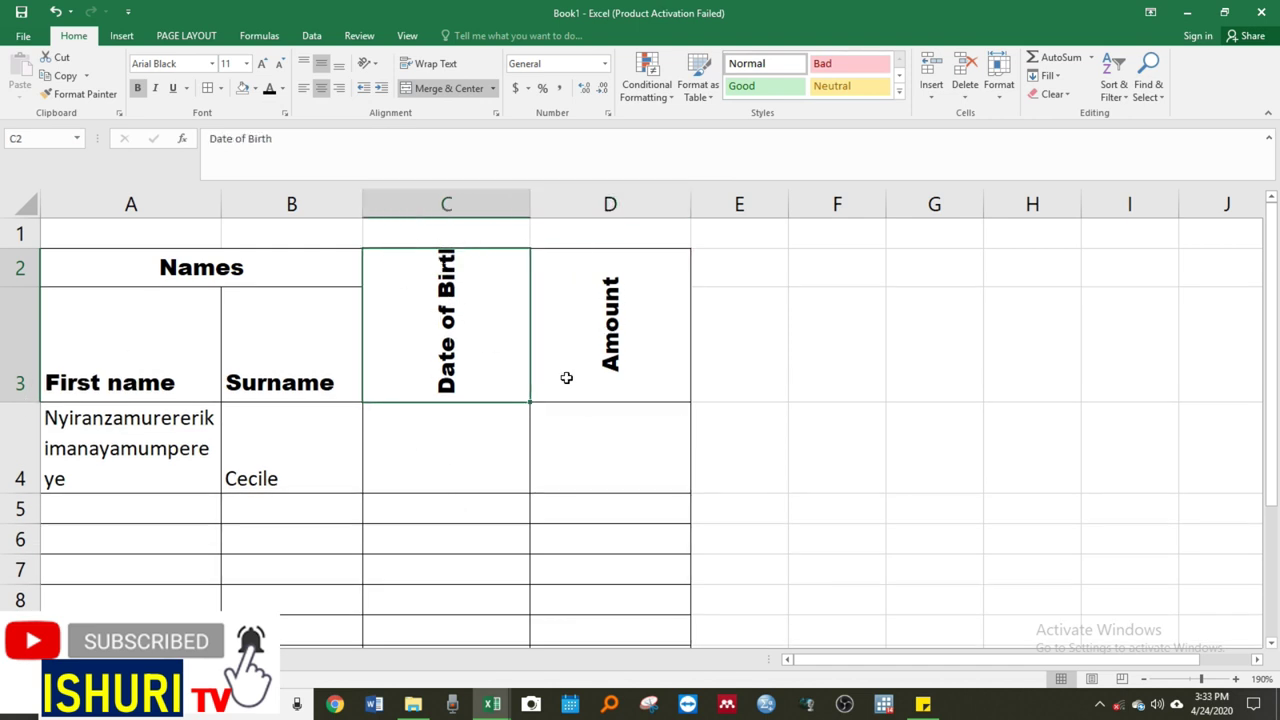
- Enter the header 'Umubare w'abana bari mumirire mibi' in cell E3
left_click(750, 355)
type("U")
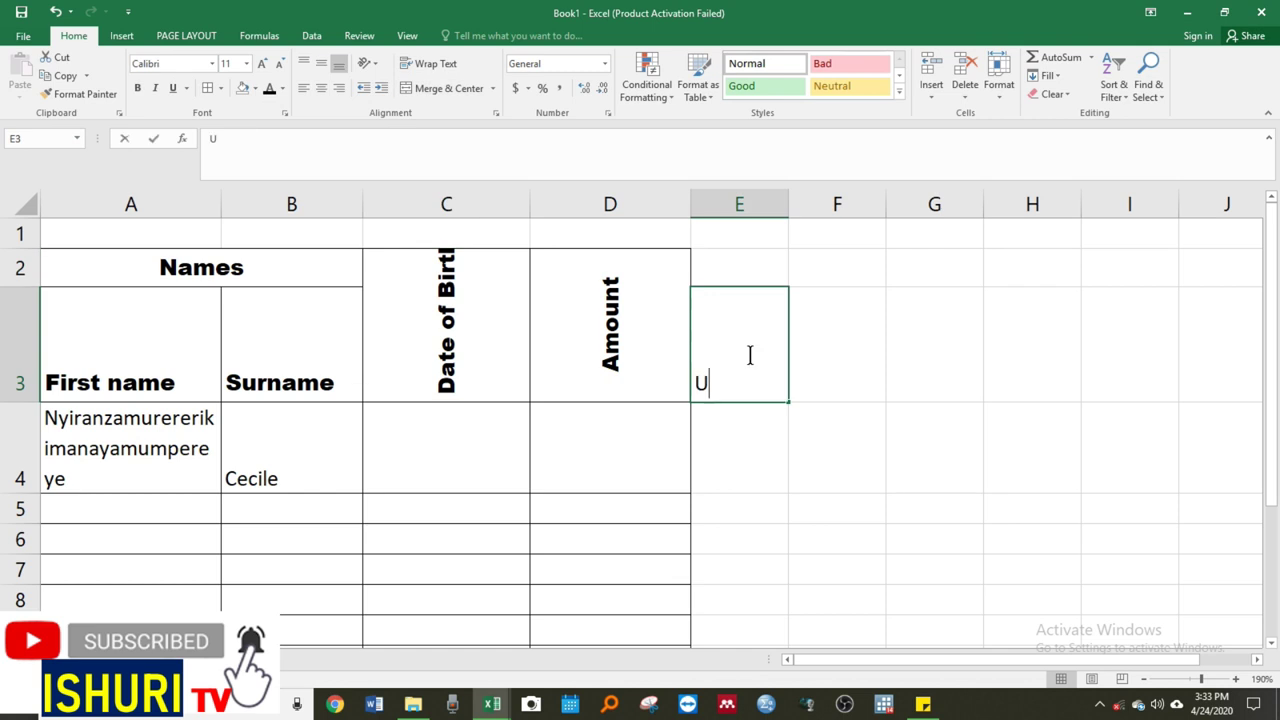
type("mubare w")
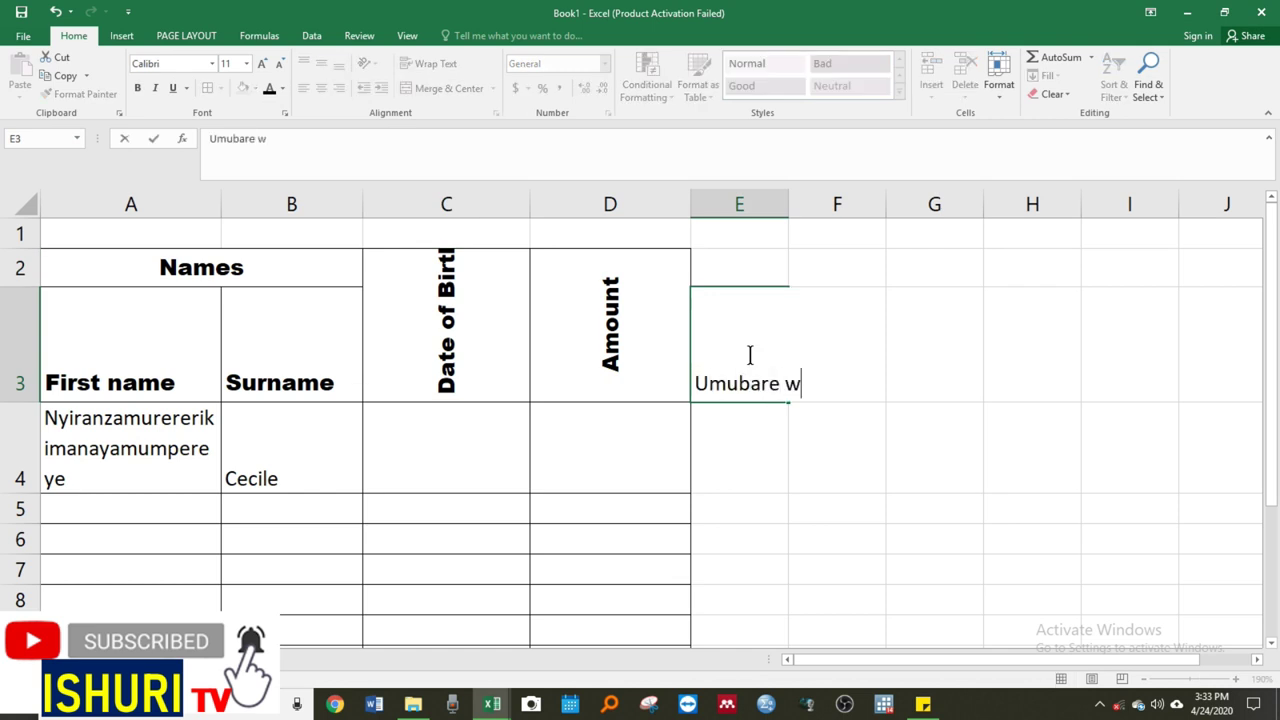
type("'abana bari")
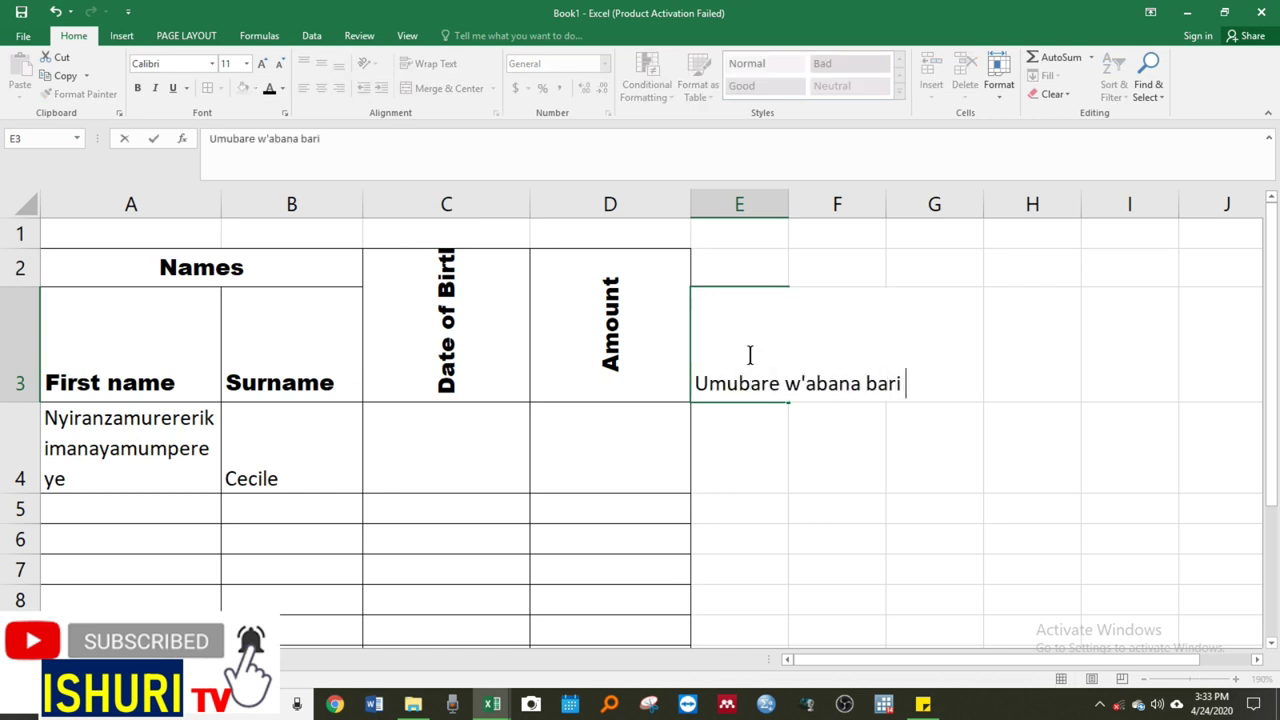
type(" mumirir")
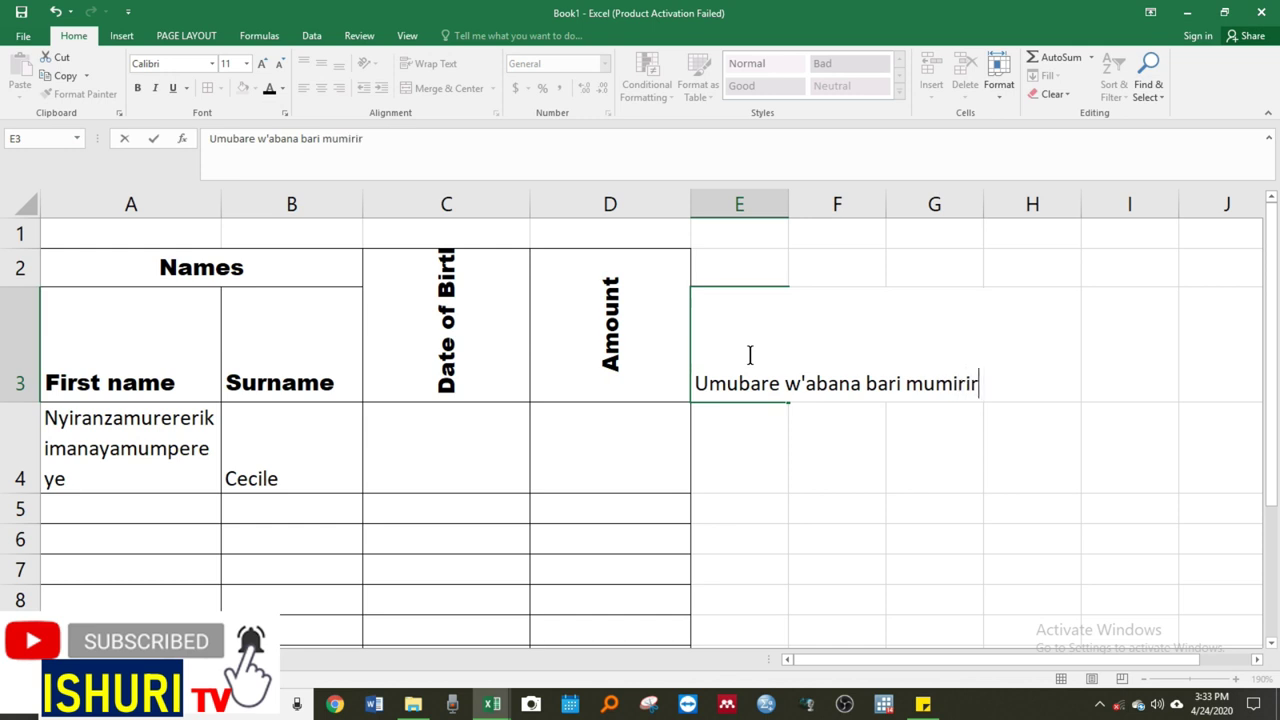
type("e mibi")
key("Return")
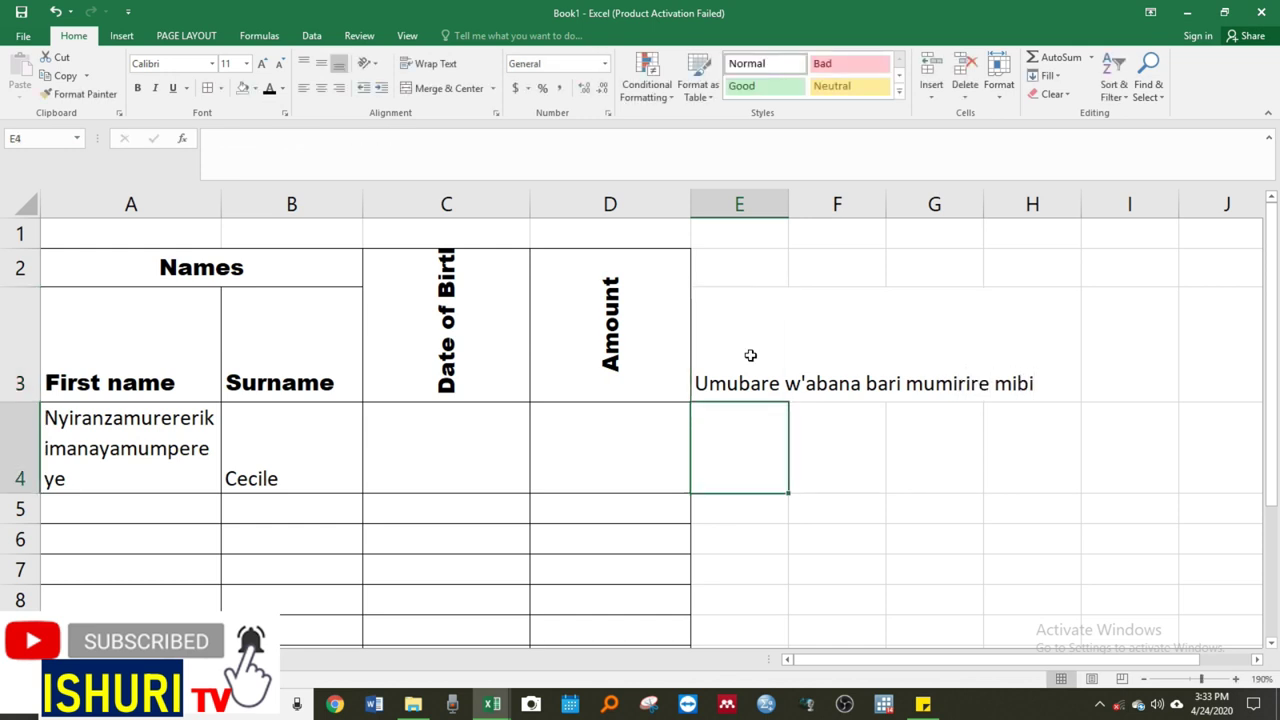
- Apply All Borders to E2:E13 and merge E2 with E3
mouse_move(746, 263)
left_mouse_down()
mouse_move(734, 616)
mouse_move(720, 575)
left_mouse_up()
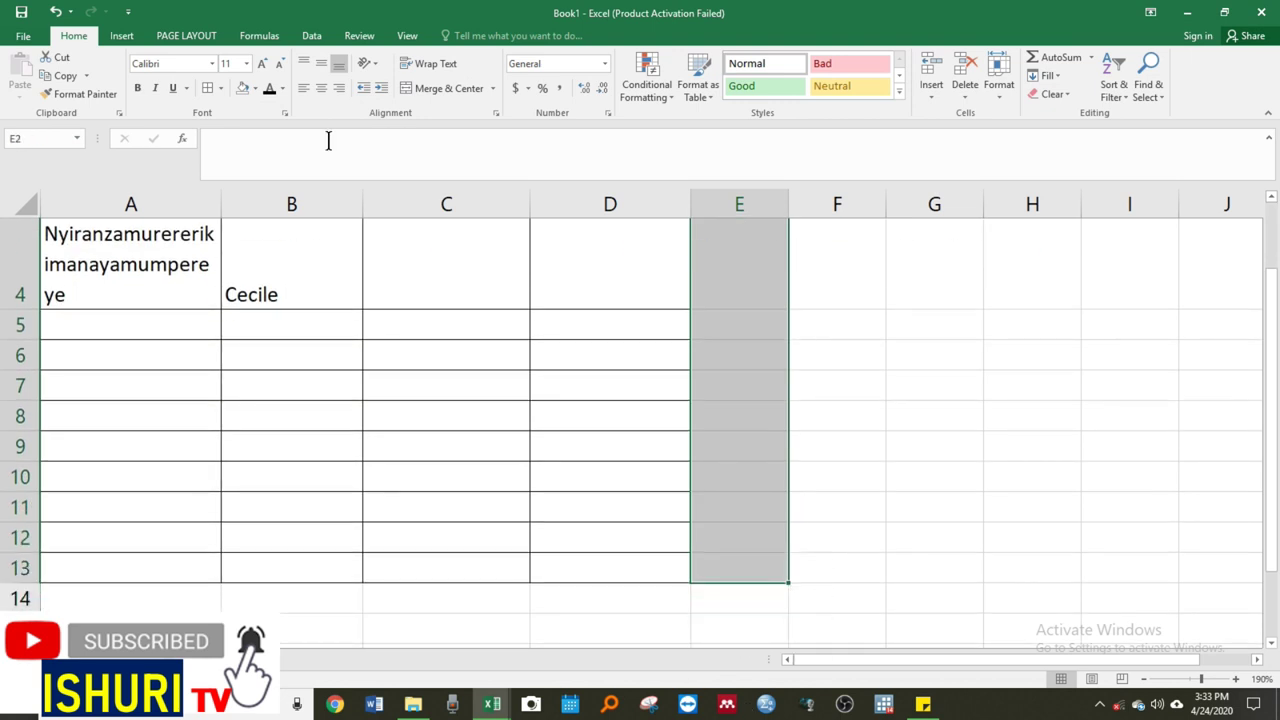
left_click(208, 88)
left_click(823, 331)
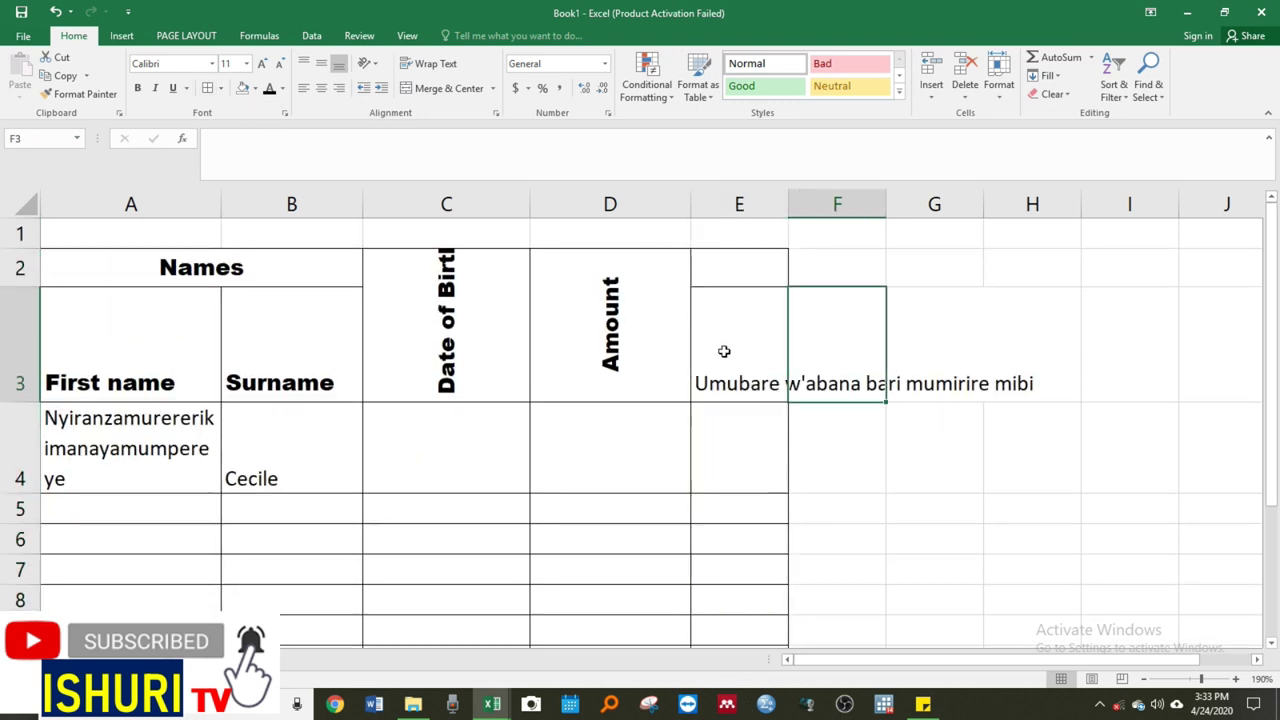
left_click(724, 351)
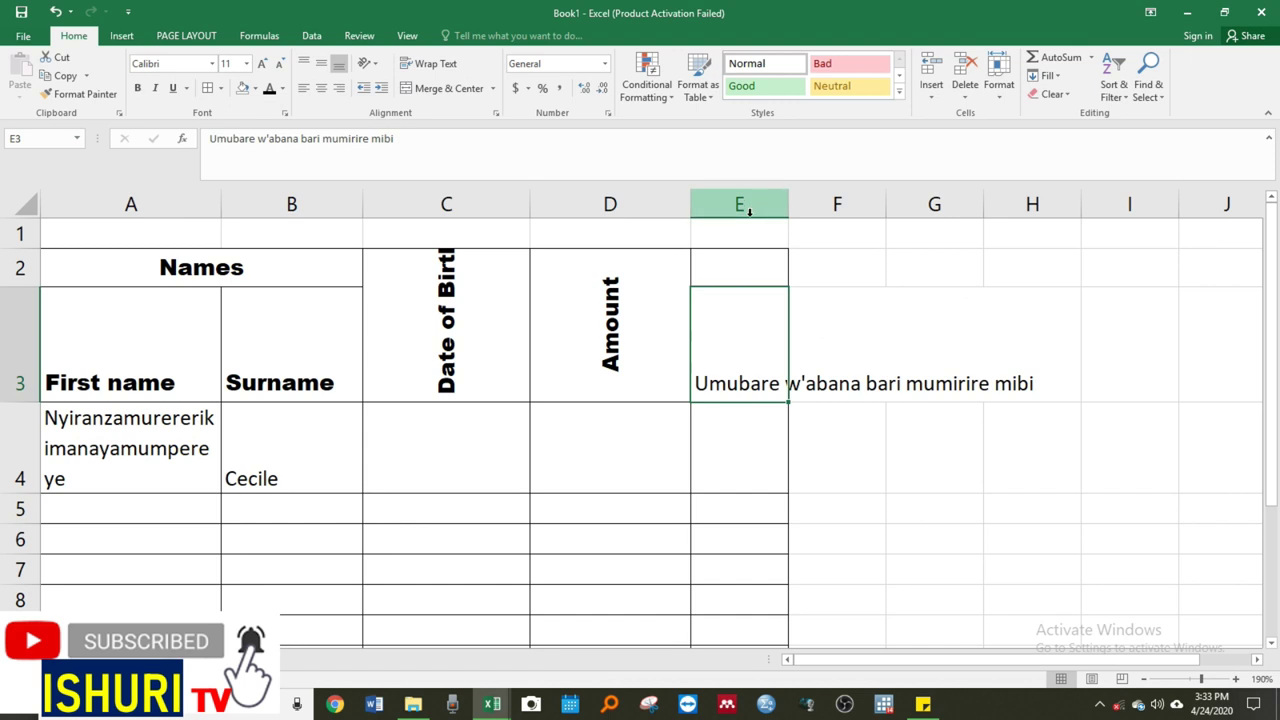
left_click(735, 264)
left_click(724, 362, "shift")
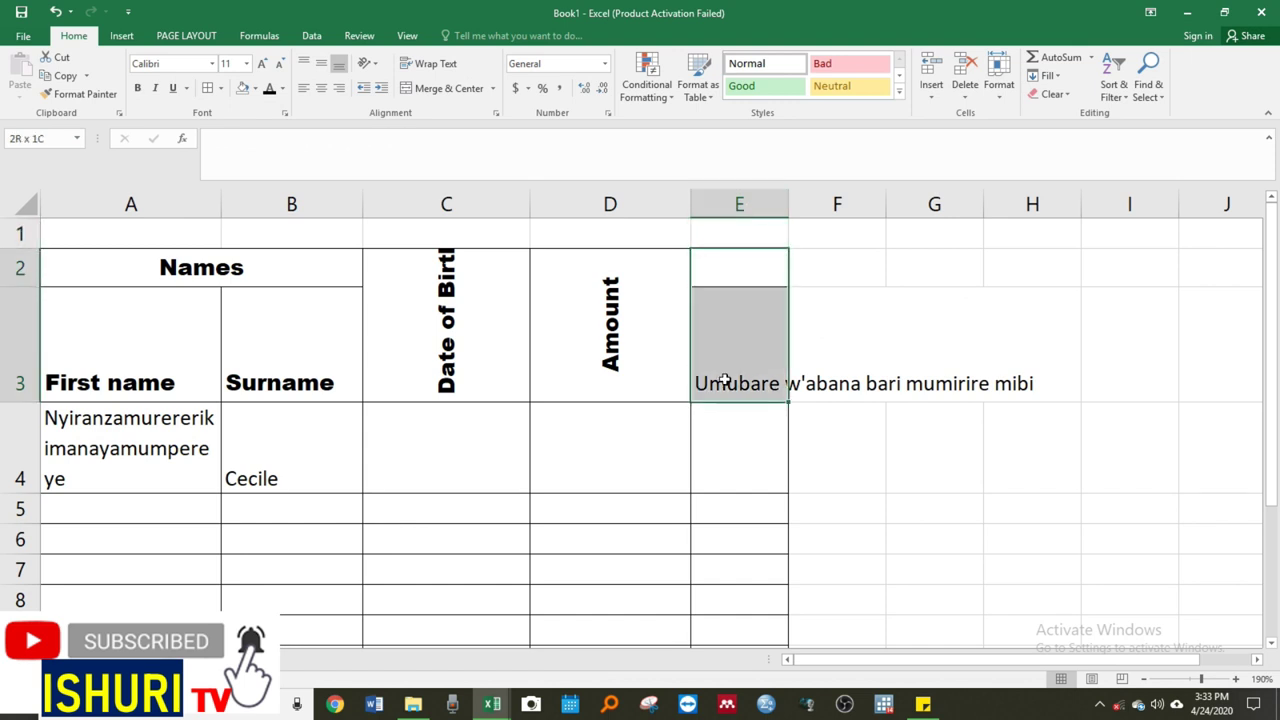
left_click(459, 90)
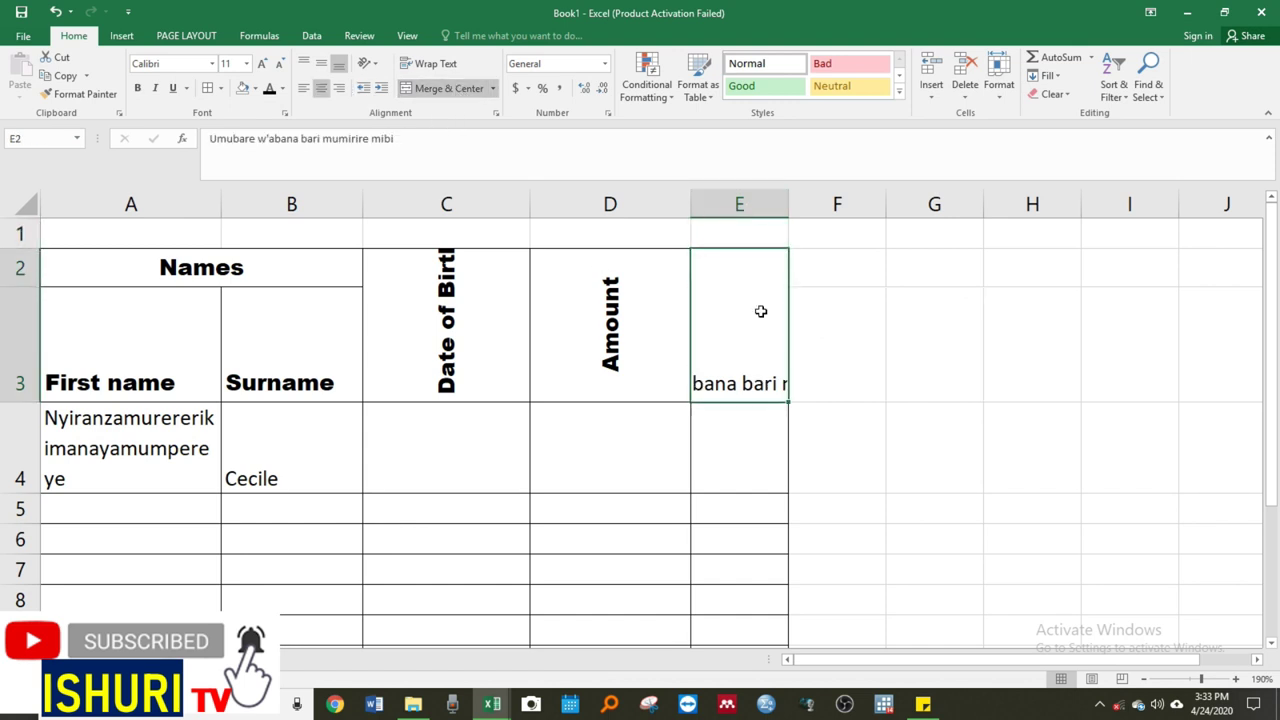
- Wrap the column E header text, widen column E, and angle the header to 47 degrees
left_click(435, 63)
left_click_drag(788, 215, 840, 215)
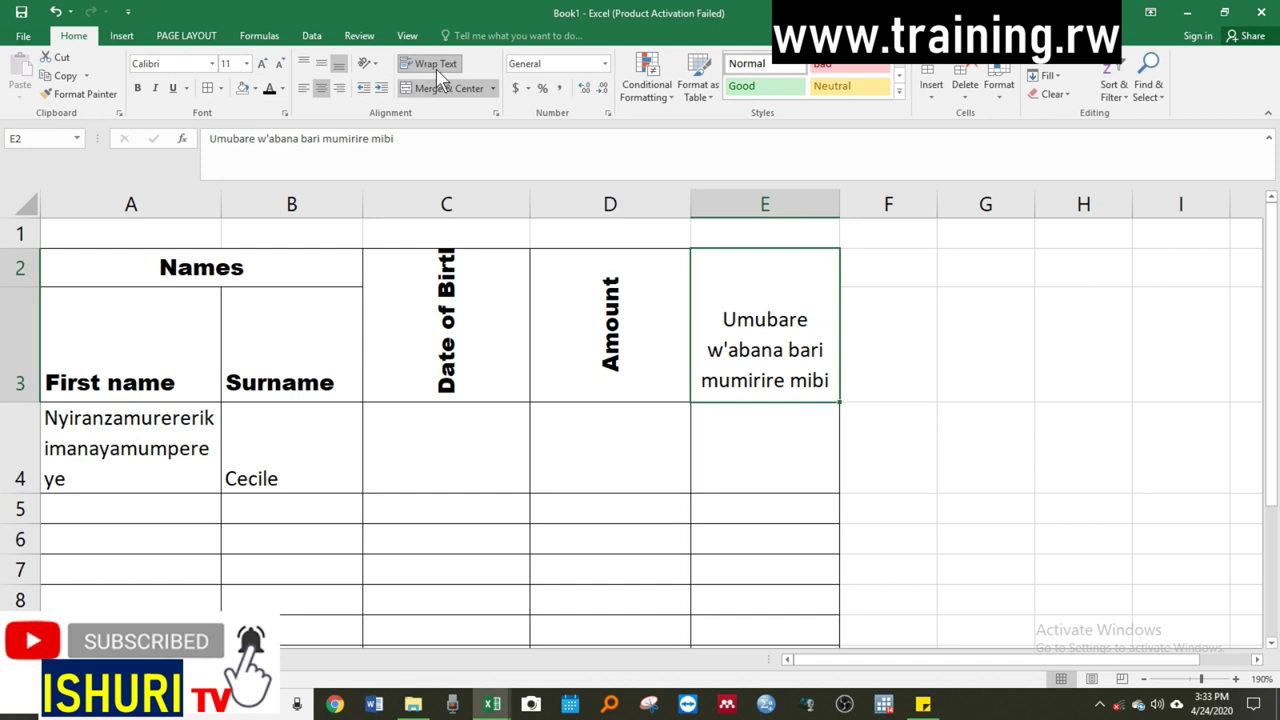
left_click(495, 113)
left_click_drag(1112, 300, 1097, 285)
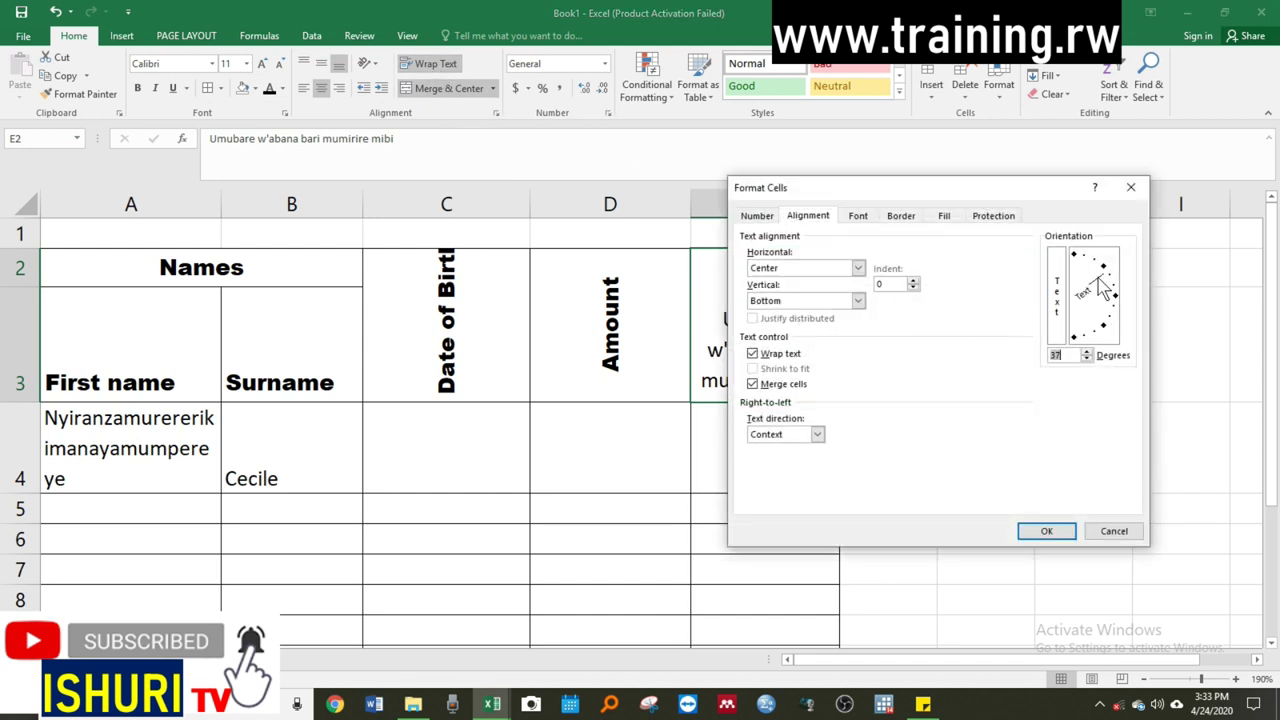
left_click(1048, 530)
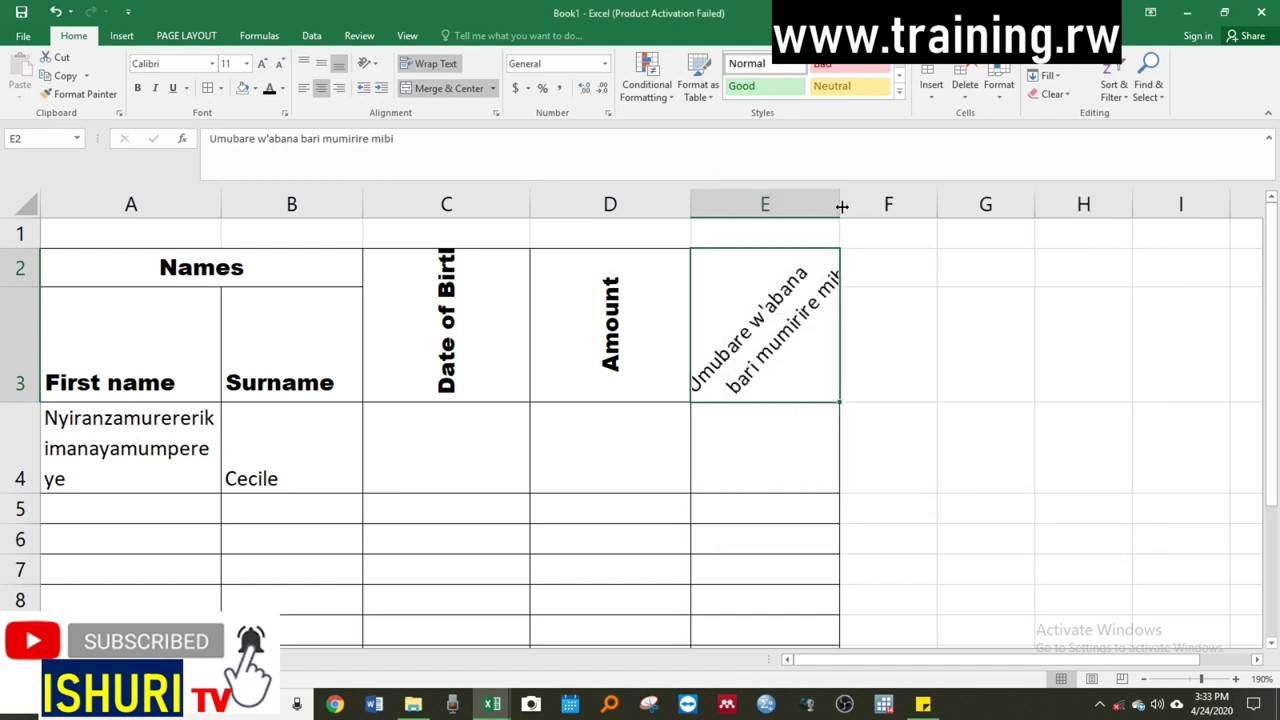
- Widen column E slightly so the slanted header fits, then deselect it
left_click_drag(841, 205, 855, 200)
left_click(771, 449)
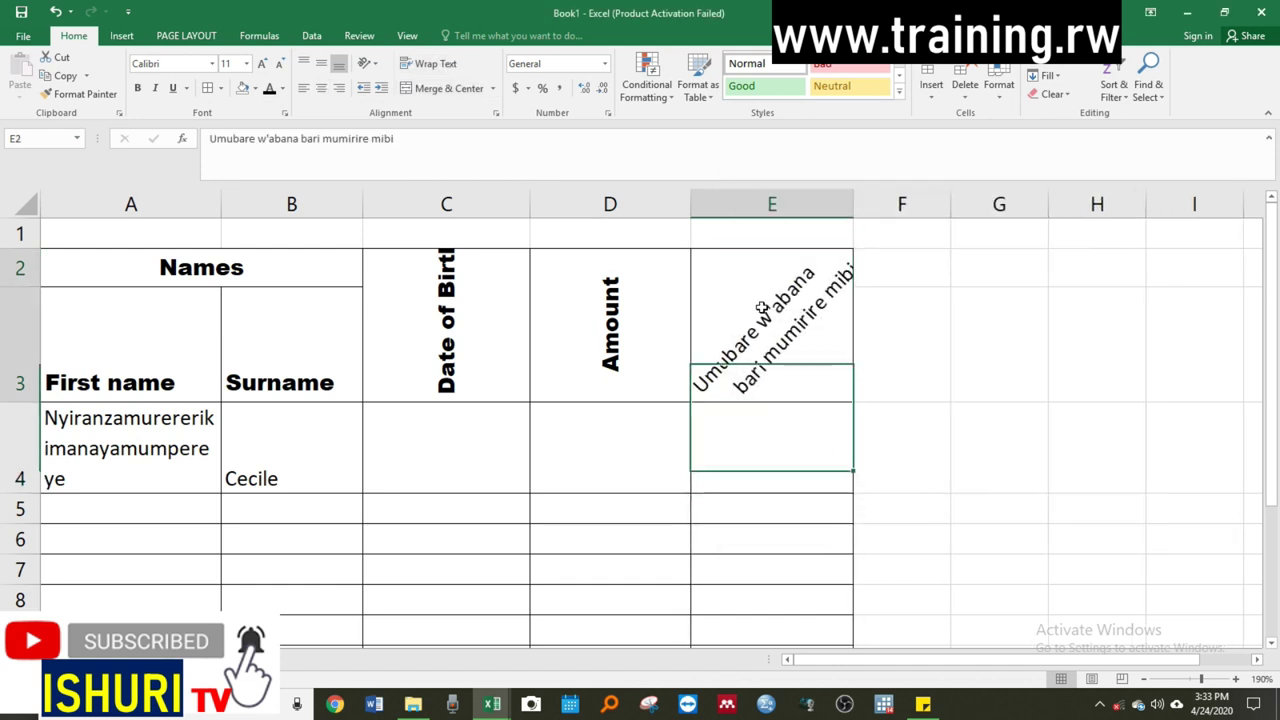
left_click(762, 392)
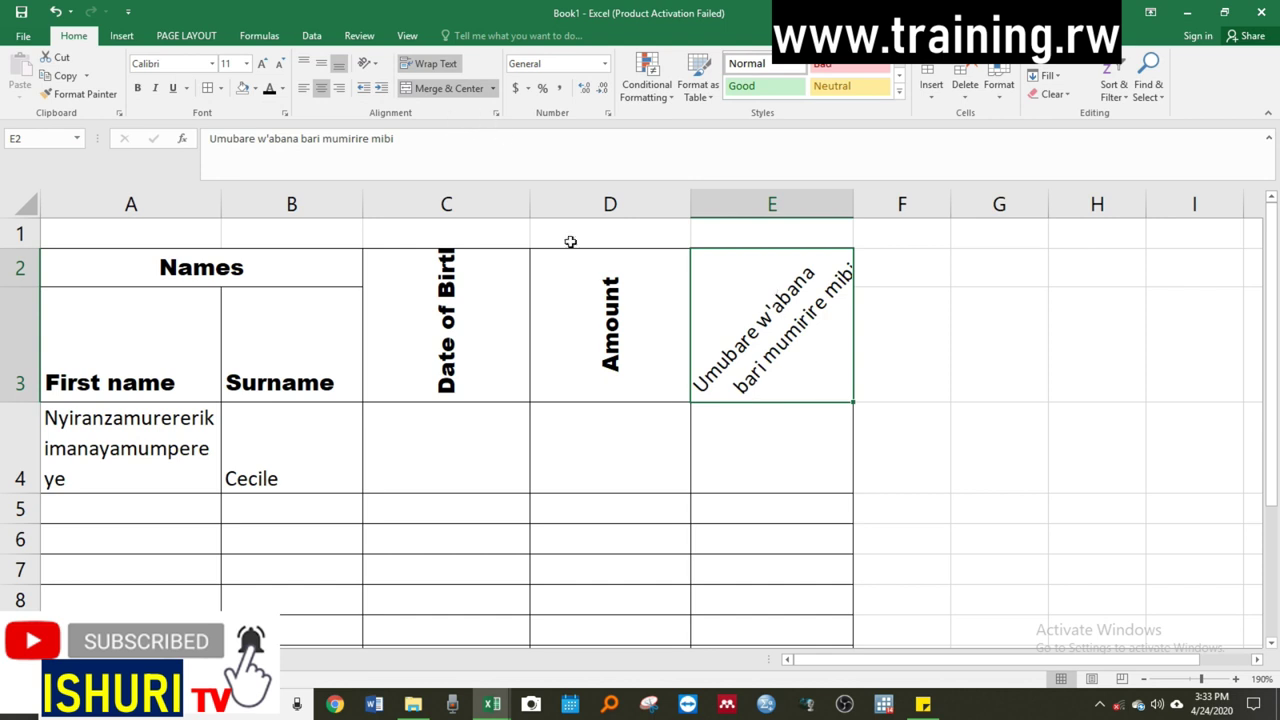
left_click(817, 475)
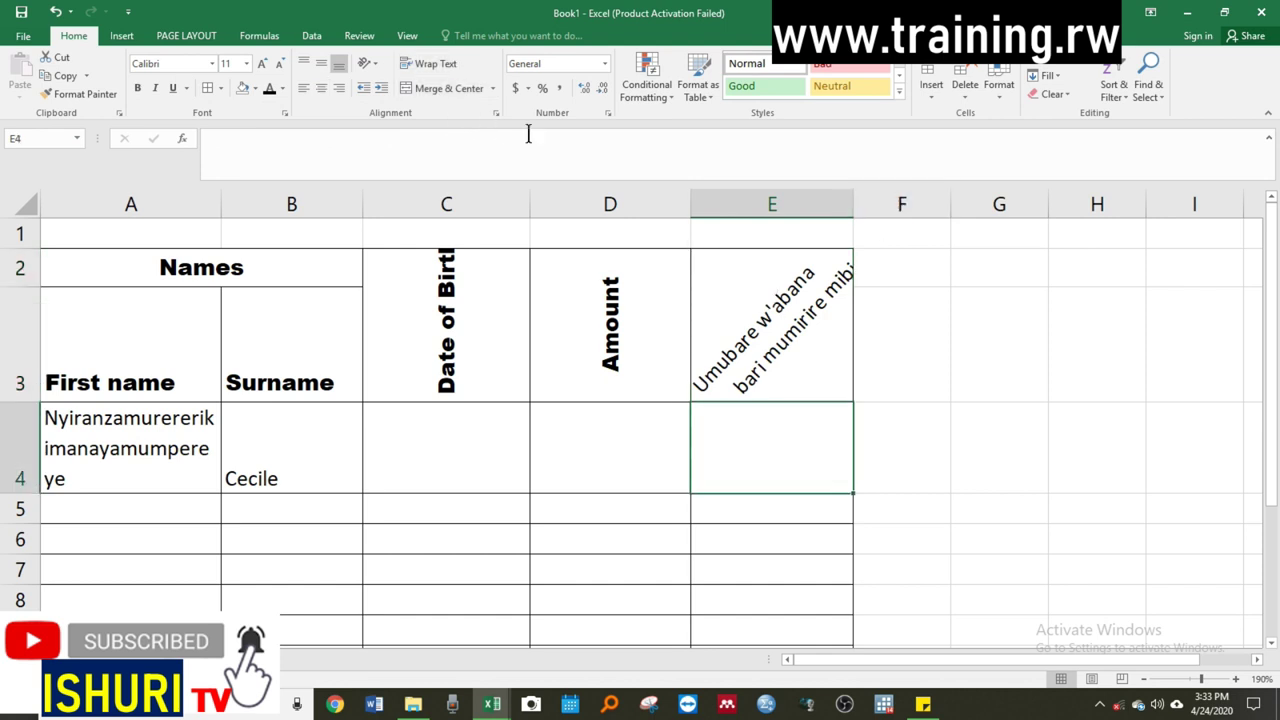
left_click(643, 445)
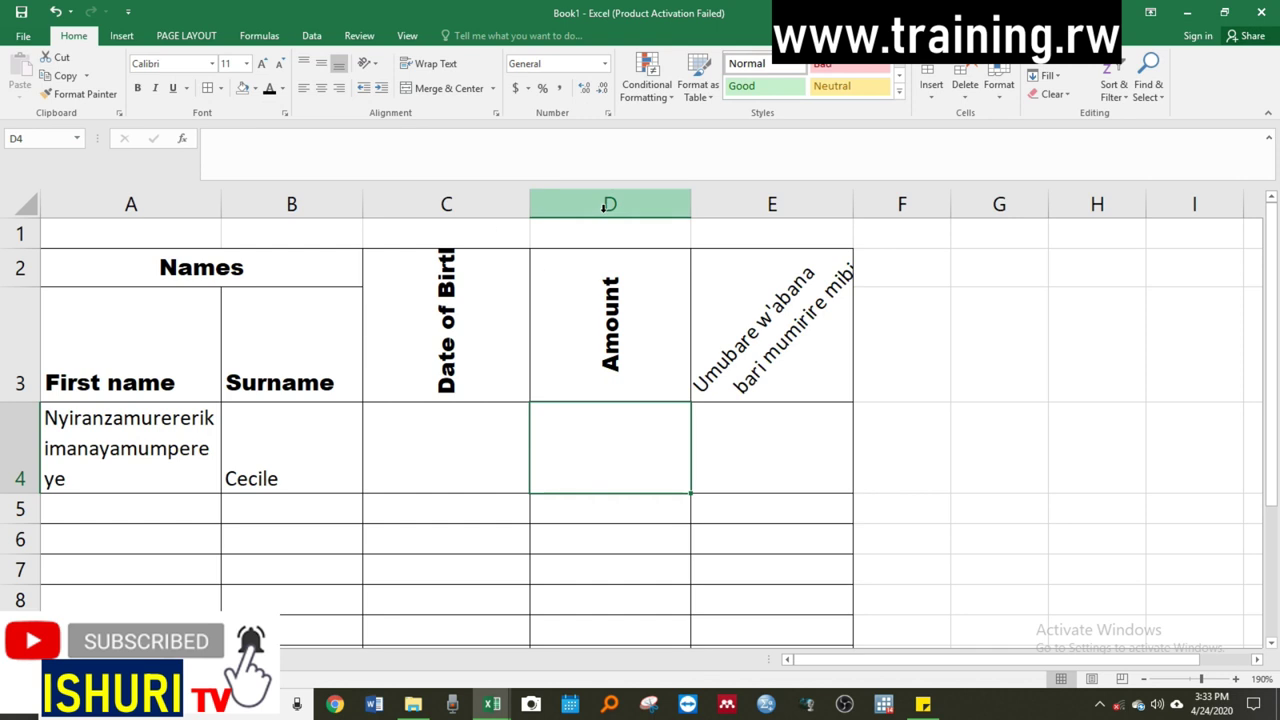
left_click_drag(500, 197, 480, 200)
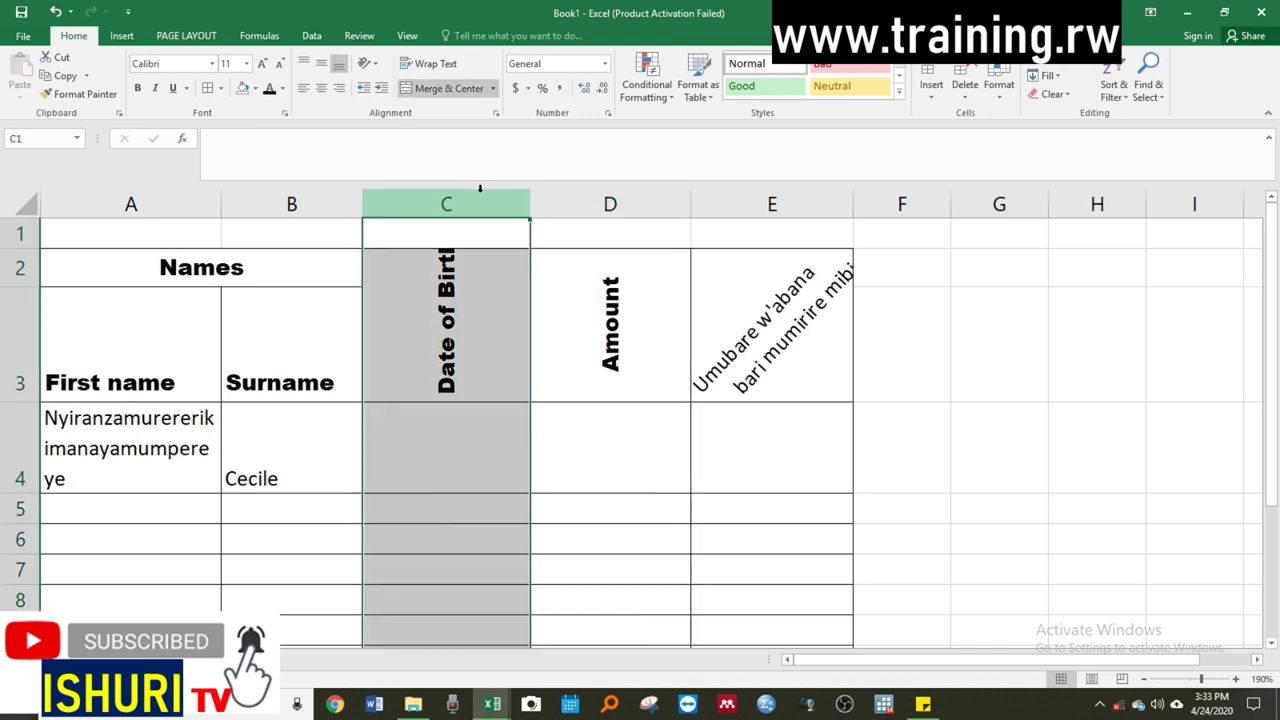
left_click(622, 284)
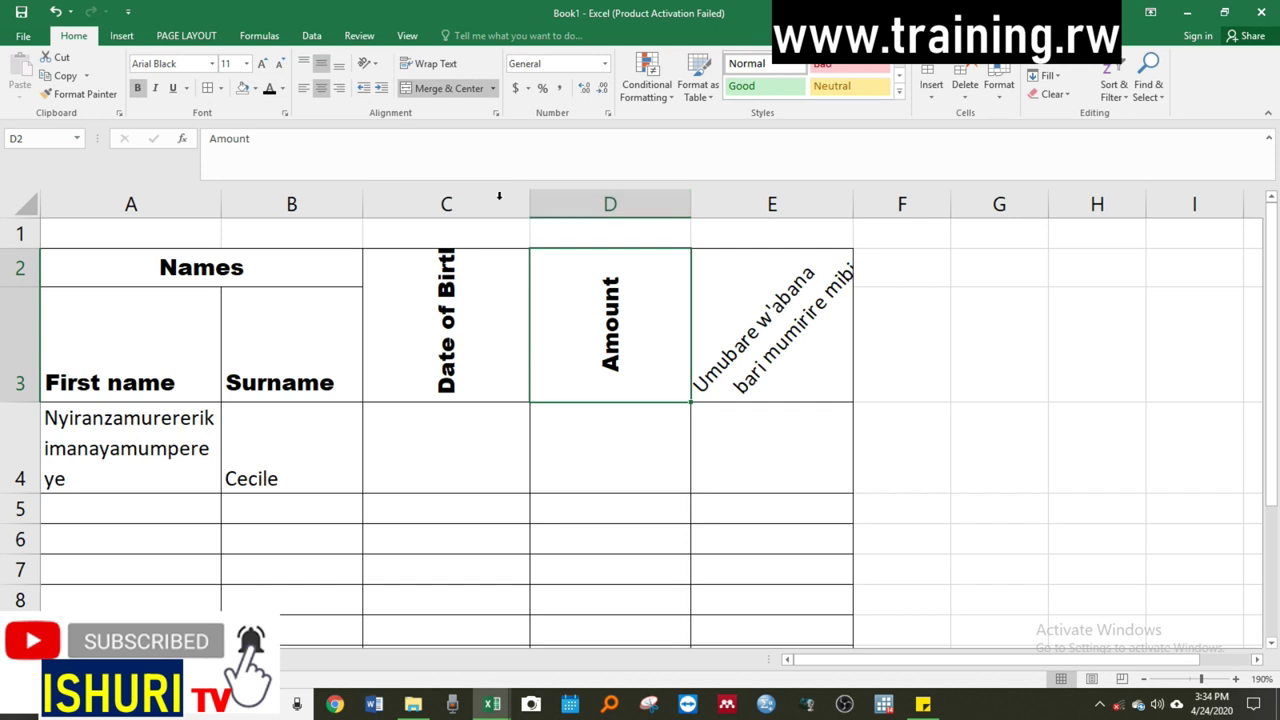
left_click(465, 200)
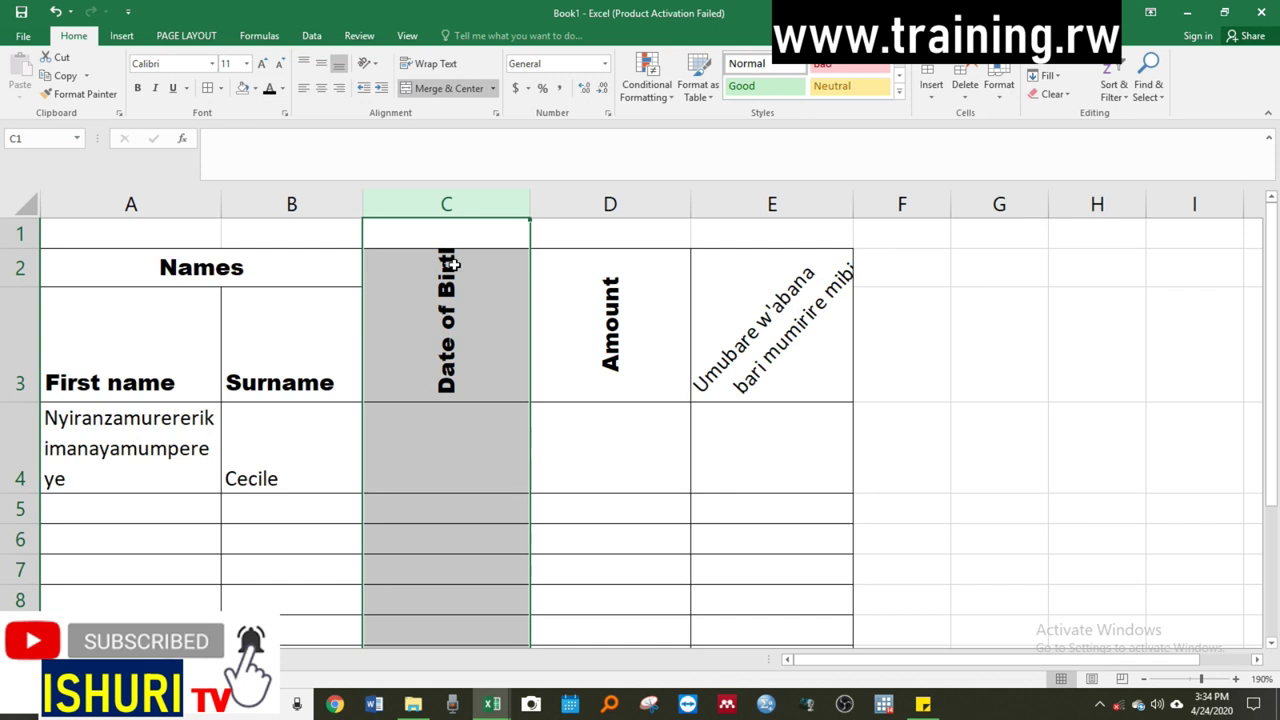
right_click(444, 200)
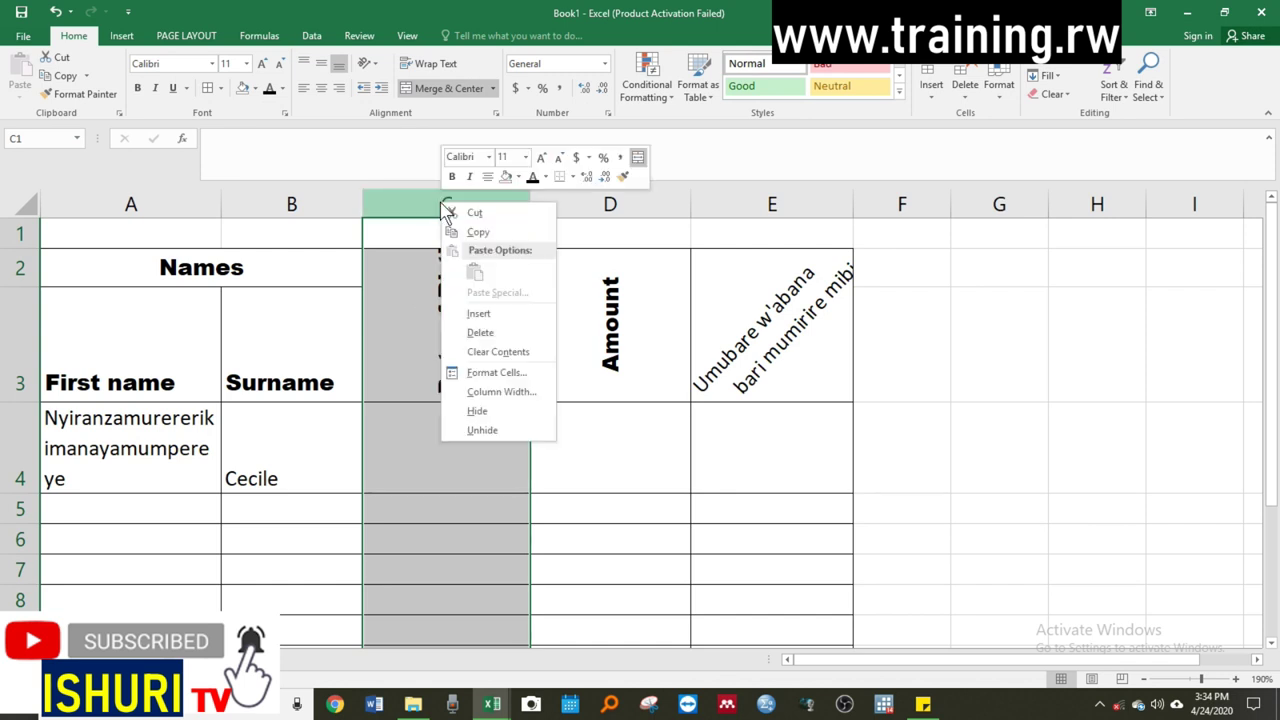
left_click(478, 332)
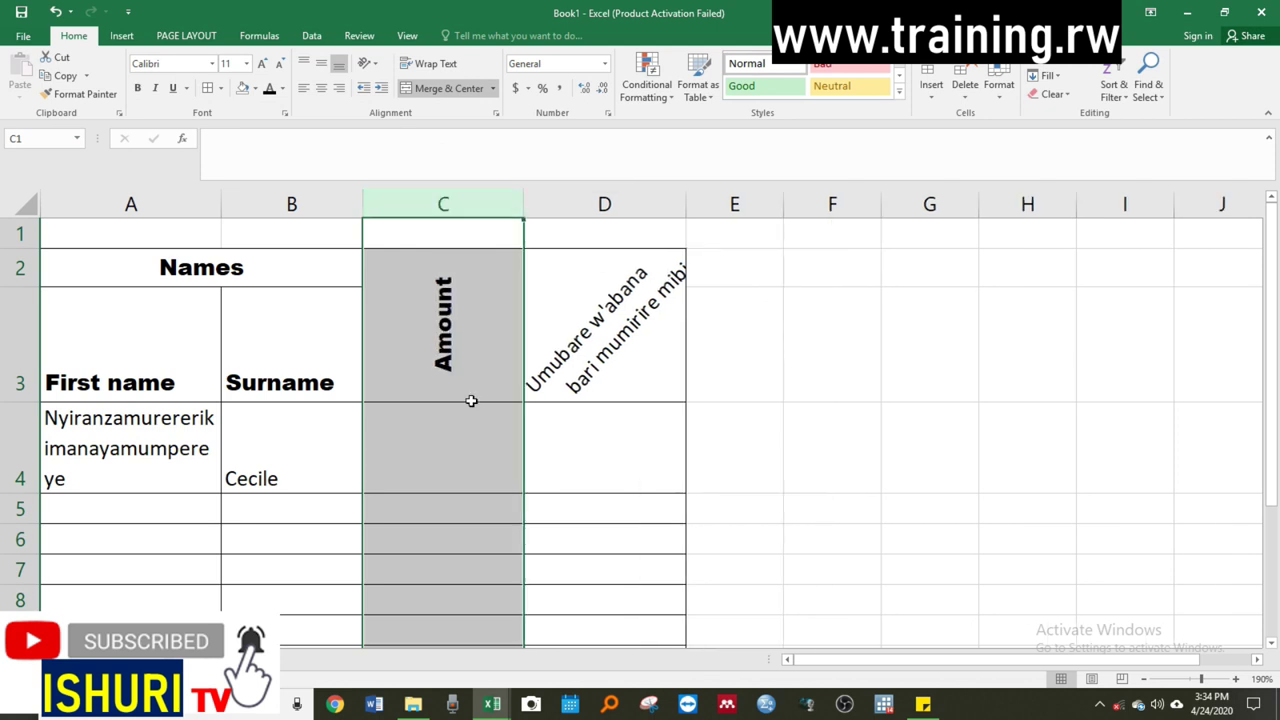
left_click(461, 502)
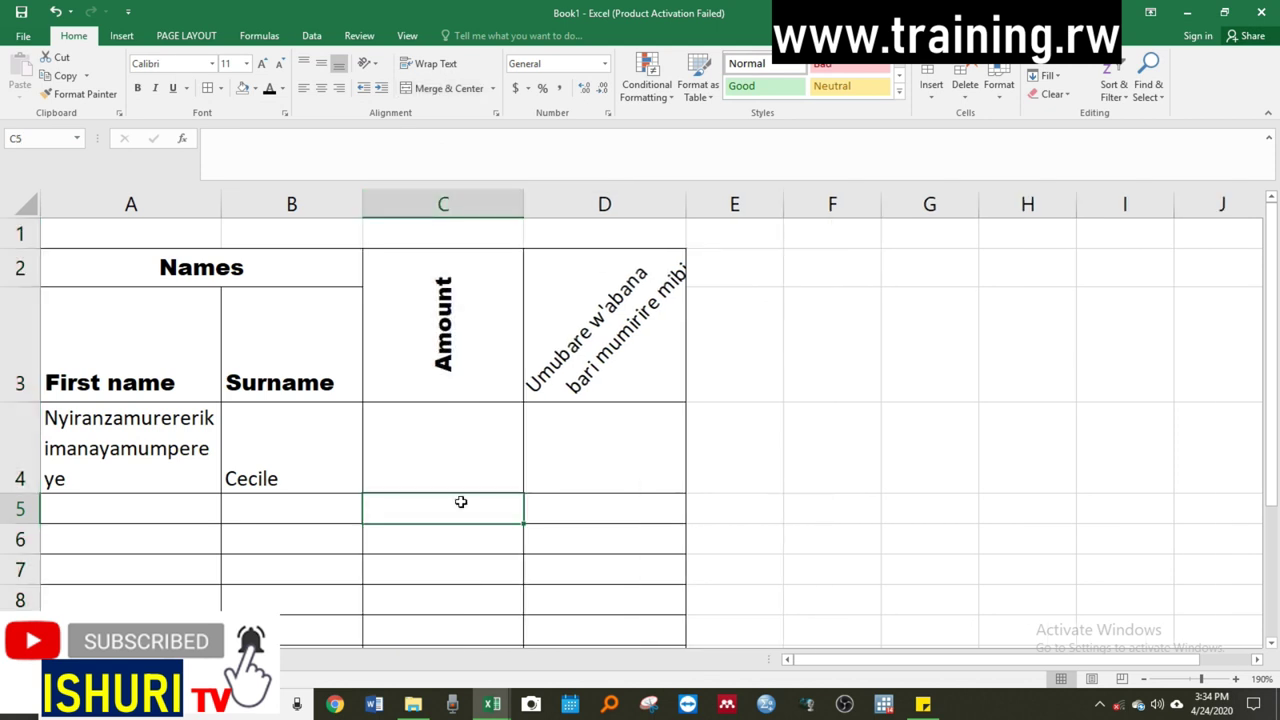
key("ctrl+z")
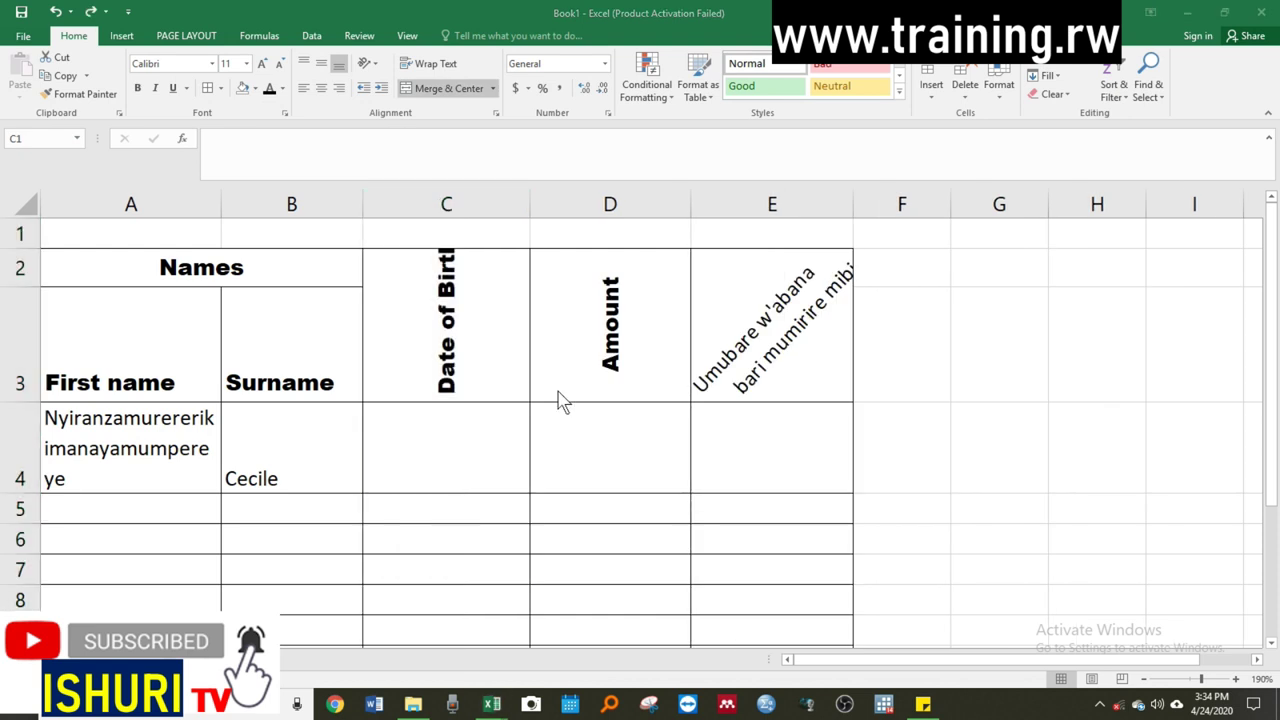
- Select rows 3 to 6 in turn, then delete header row 3
left_click(592, 202)
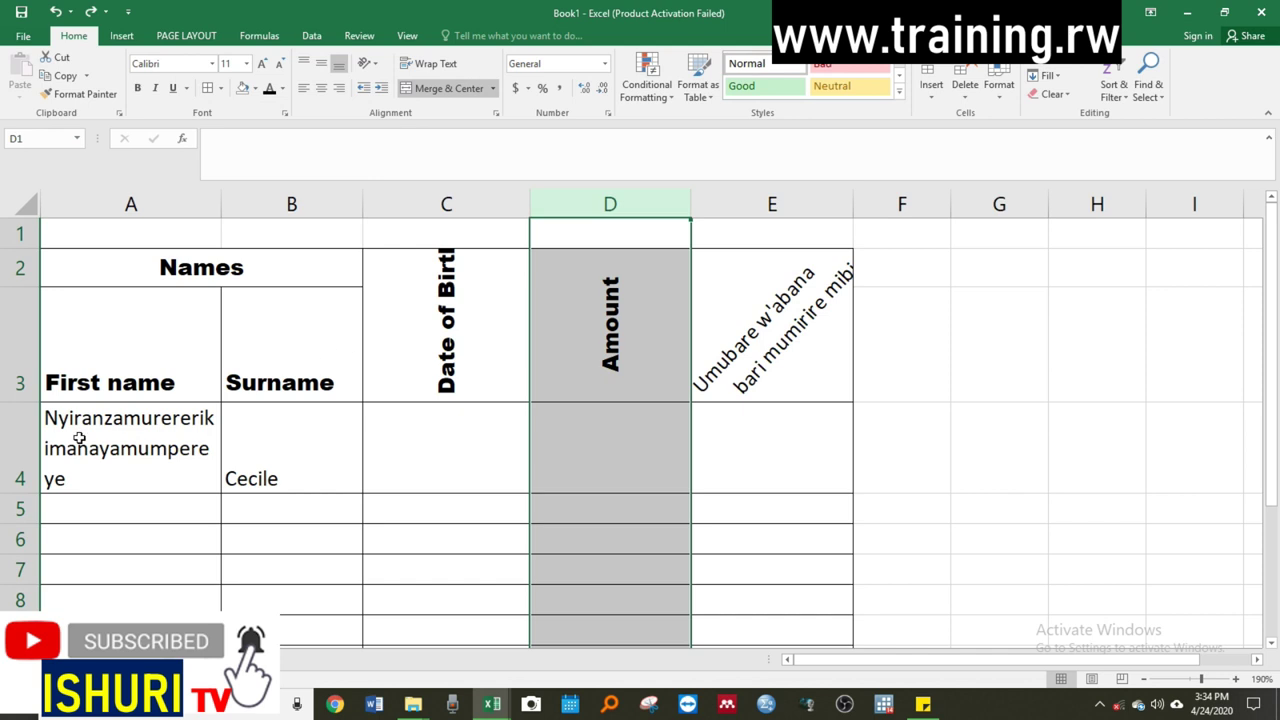
left_click(4, 356)
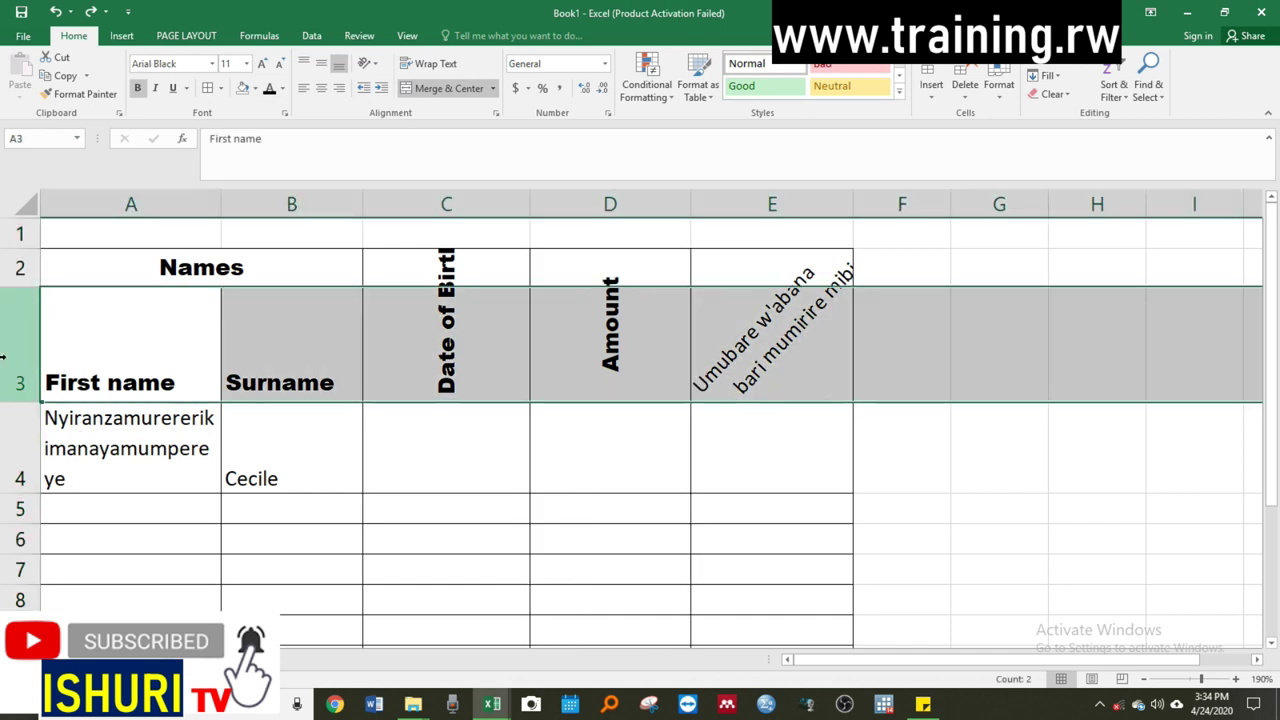
left_click(457, 503)
left_click(4, 344)
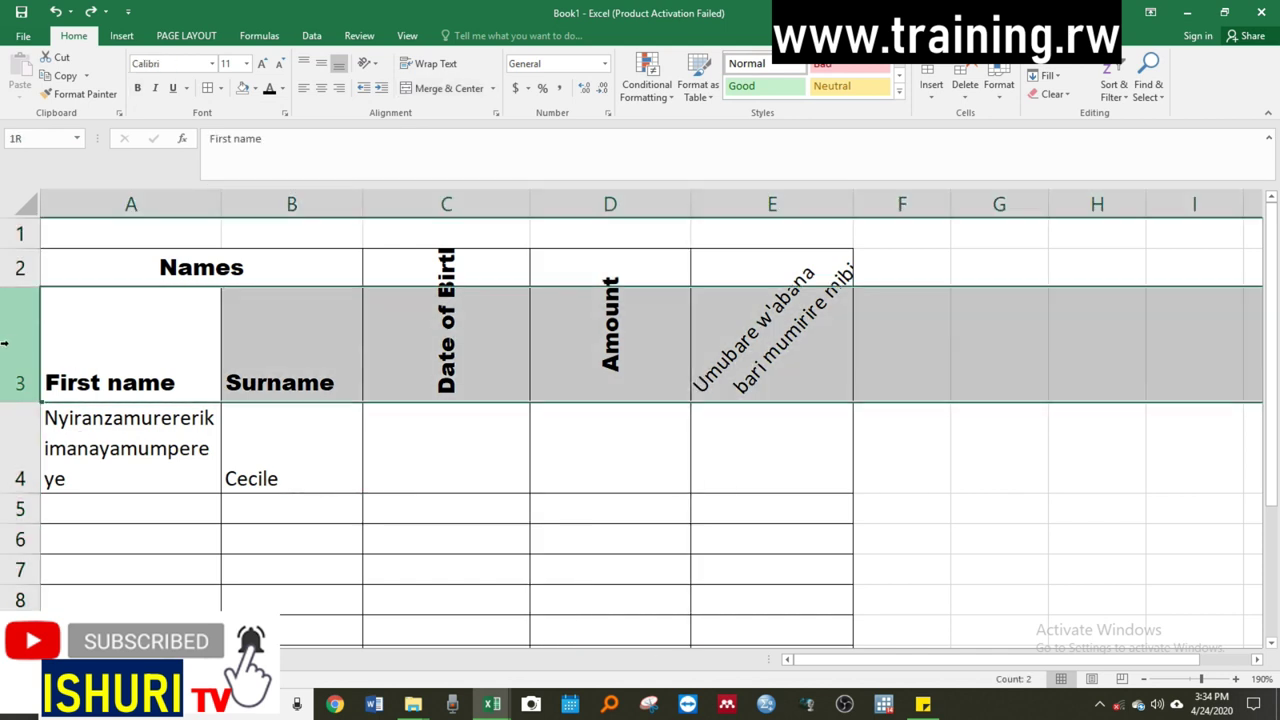
left_click(17, 459)
left_click(17, 540)
left_click(17, 508)
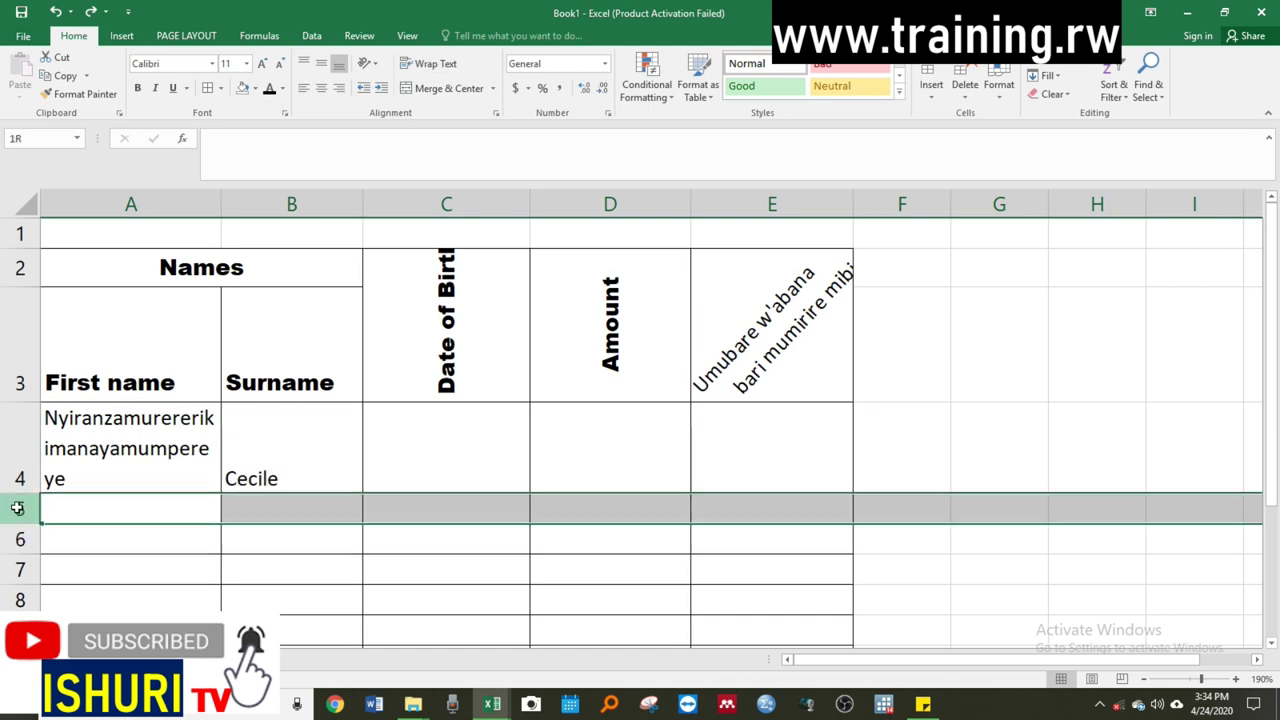
left_click(8, 450)
left_click(6, 368)
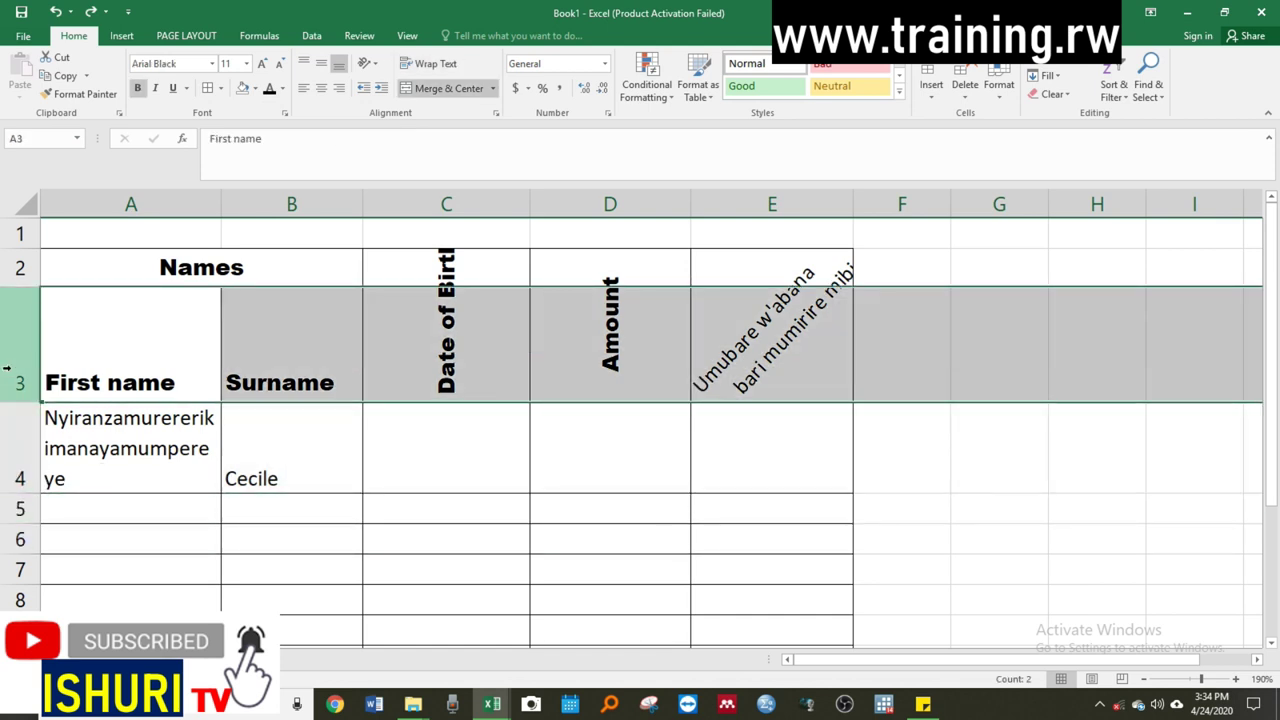
right_click(7, 368)
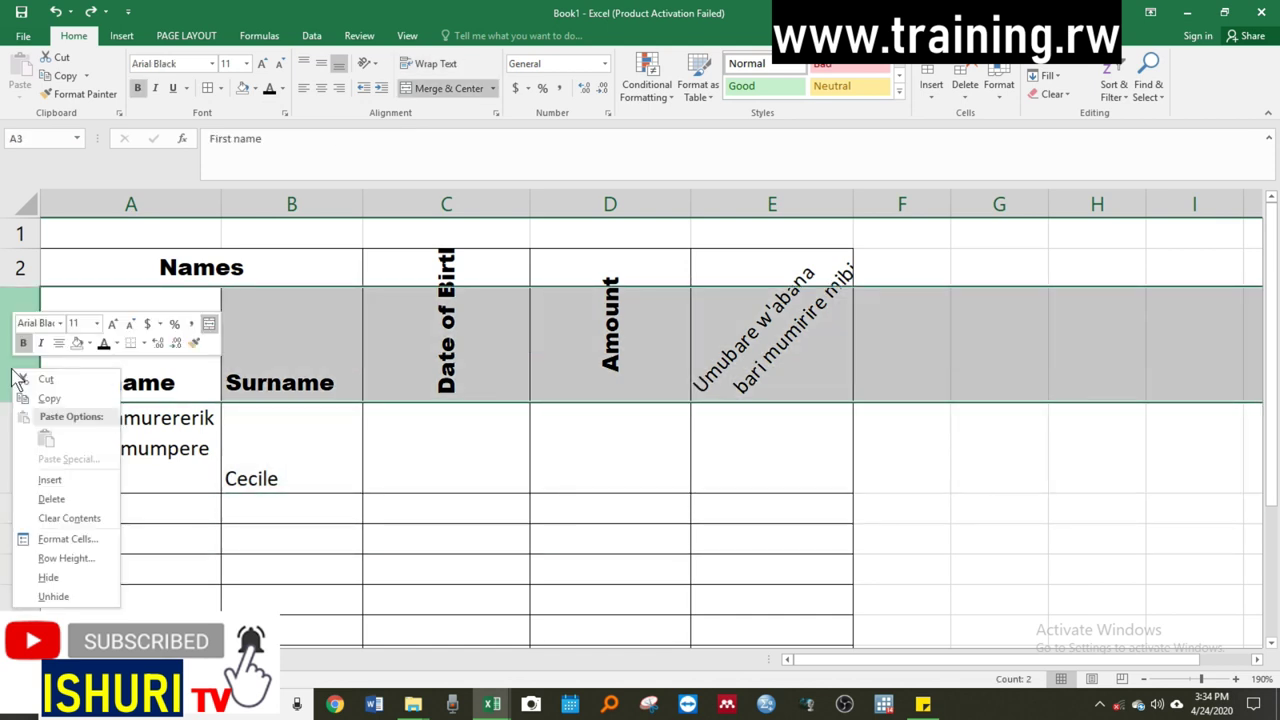
left_click(51, 498)
- Undo the deletion with Ctrl+Z to bring back header row 3
left_click(445, 372)
left_click(476, 480)
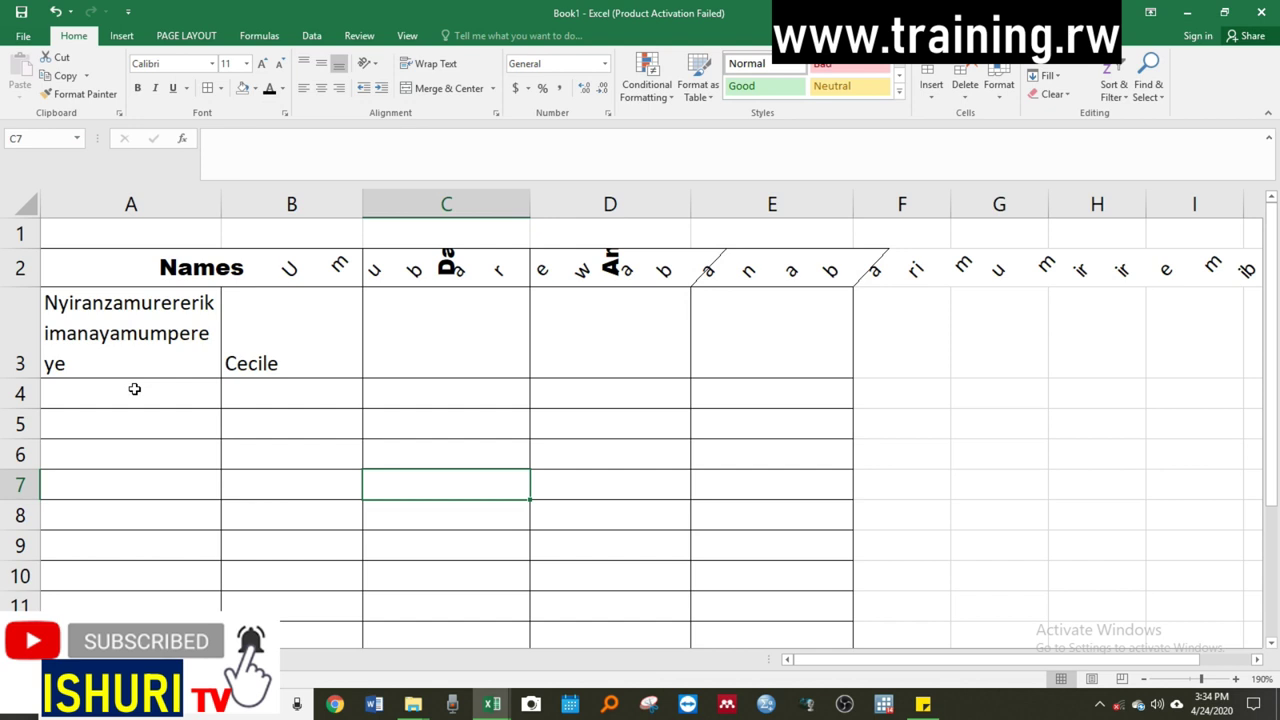
key("ctrl+z")
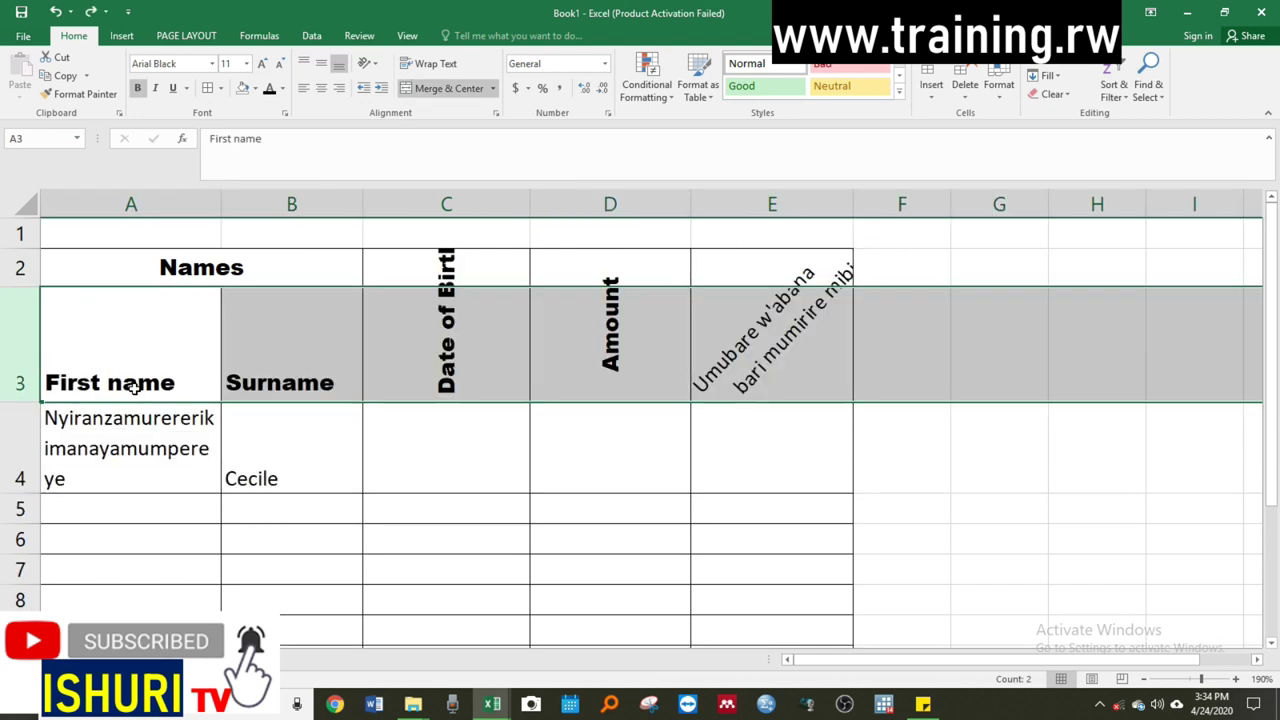
- Select column D between Date of Birth and Amount, then dismiss its column menu
left_click(364, 500)
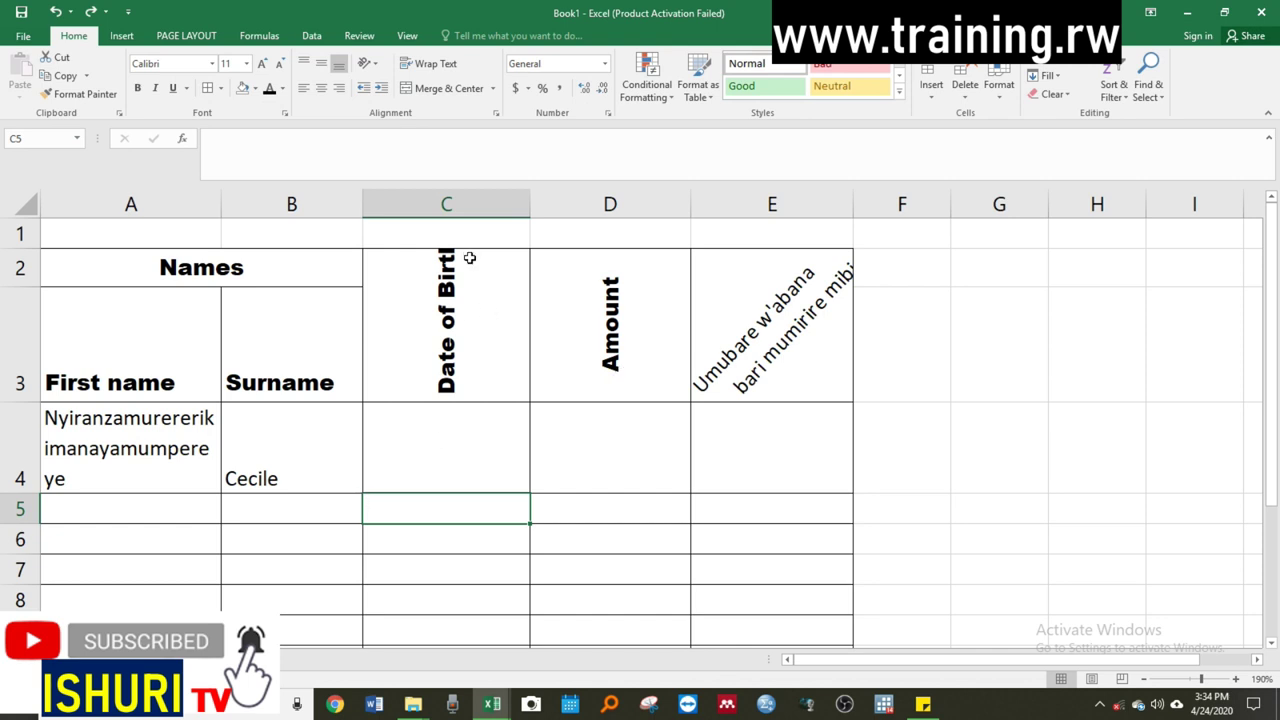
left_click(464, 320)
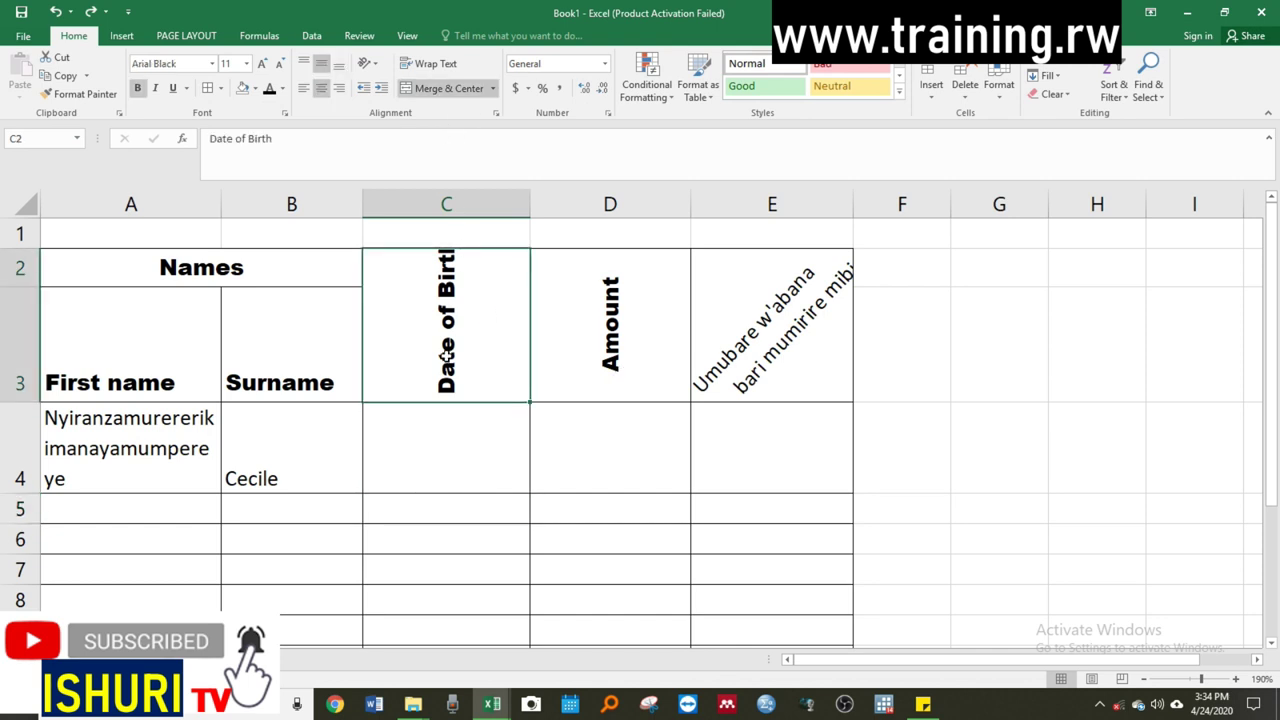
left_click(630, 318)
left_click(596, 205)
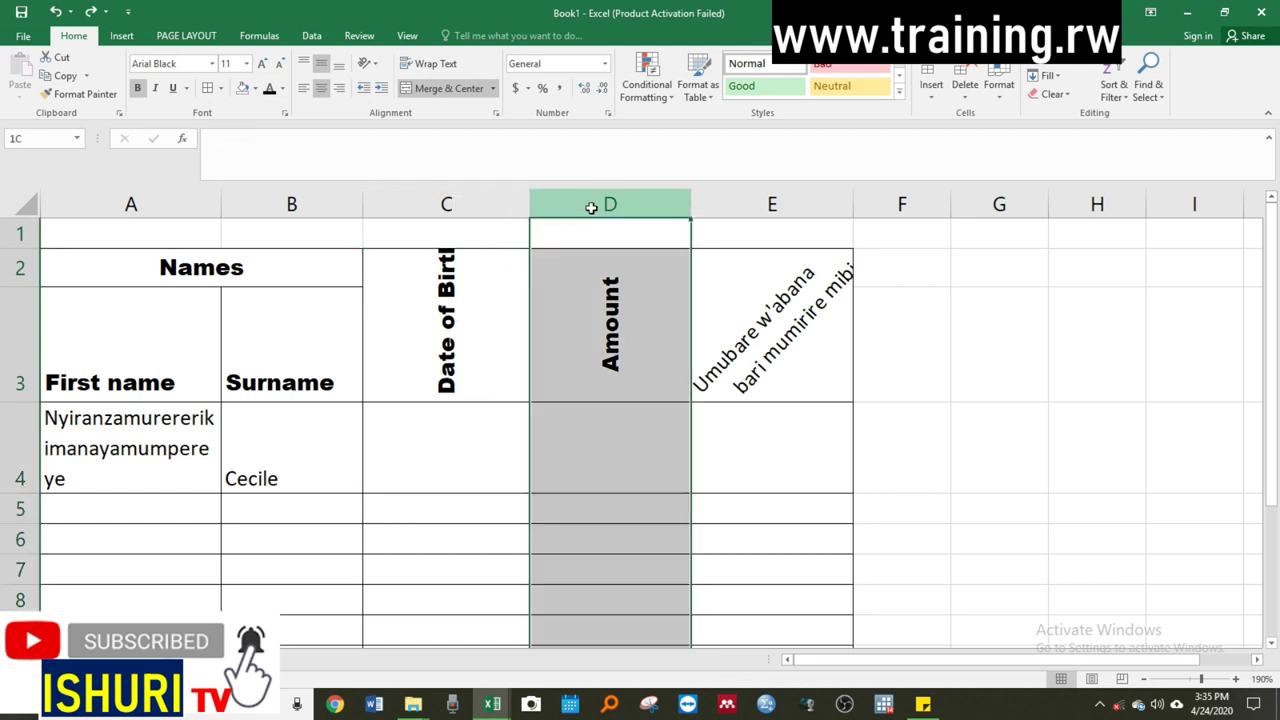
right_click(594, 210)
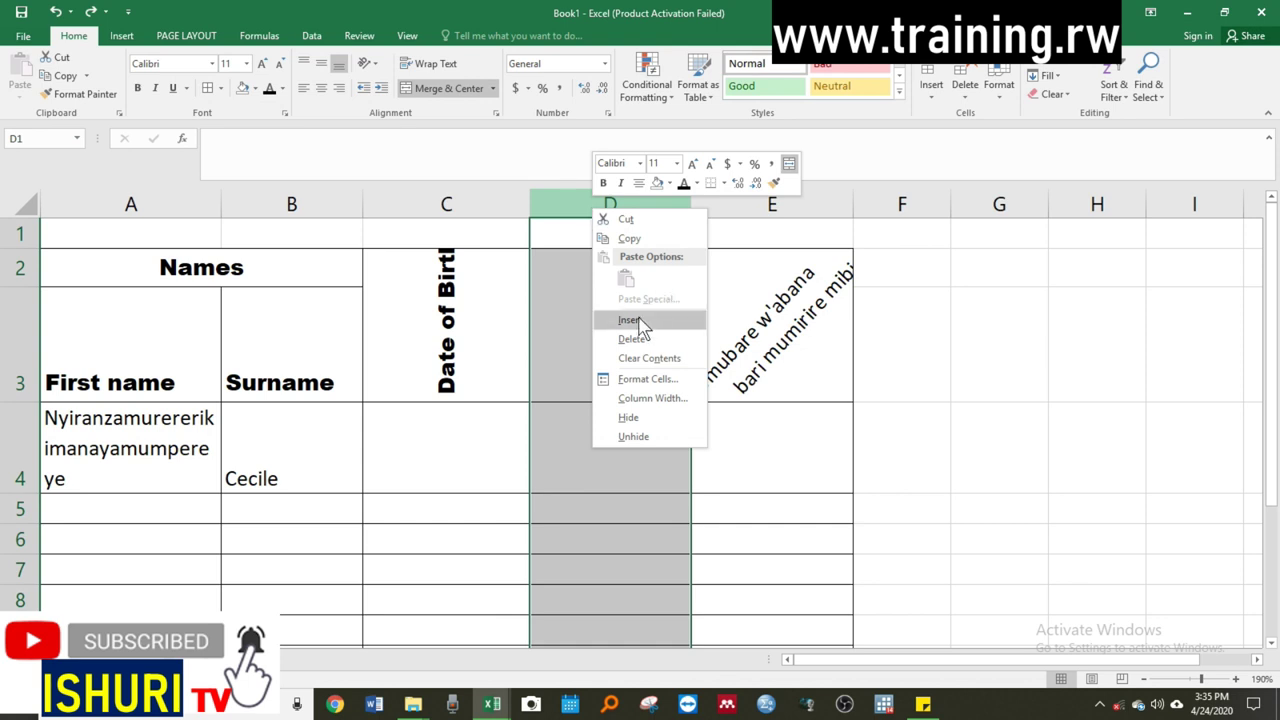
left_click(569, 349)
- Recheck the header cells and columns C and D, ending with column D selected
left_click(707, 338)
left_click(535, 331)
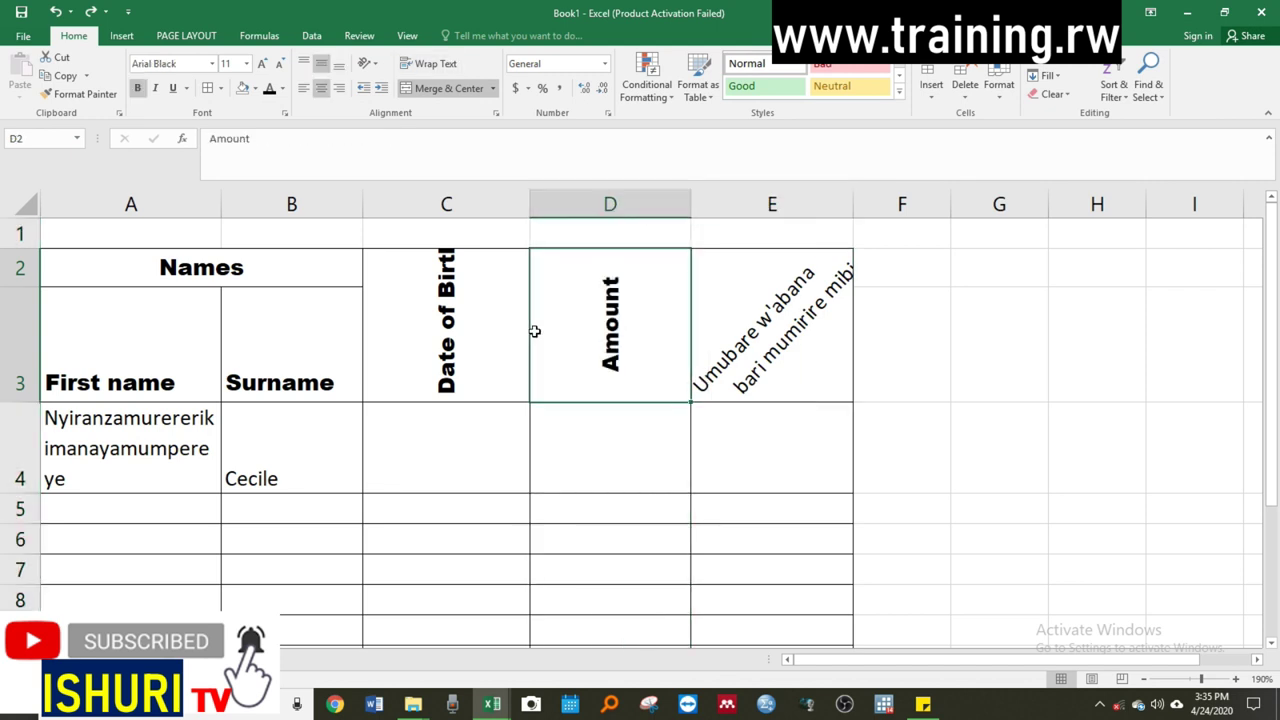
left_click(478, 328)
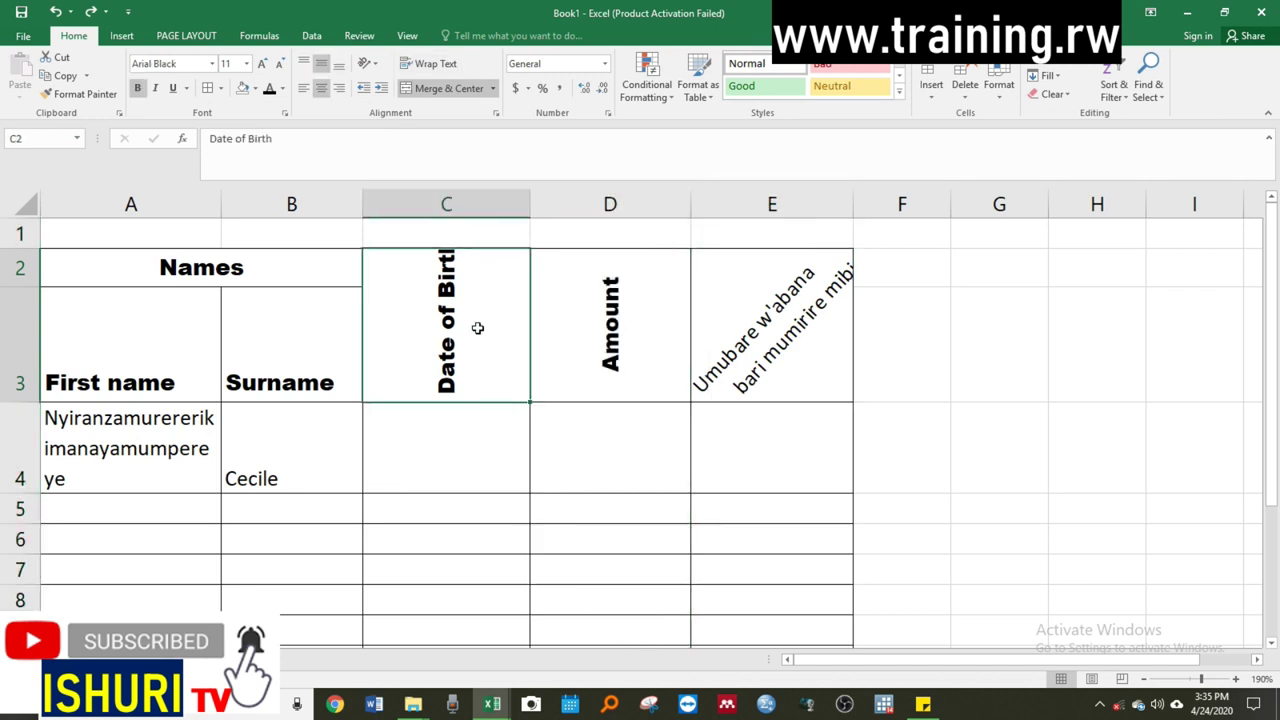
left_click(447, 204)
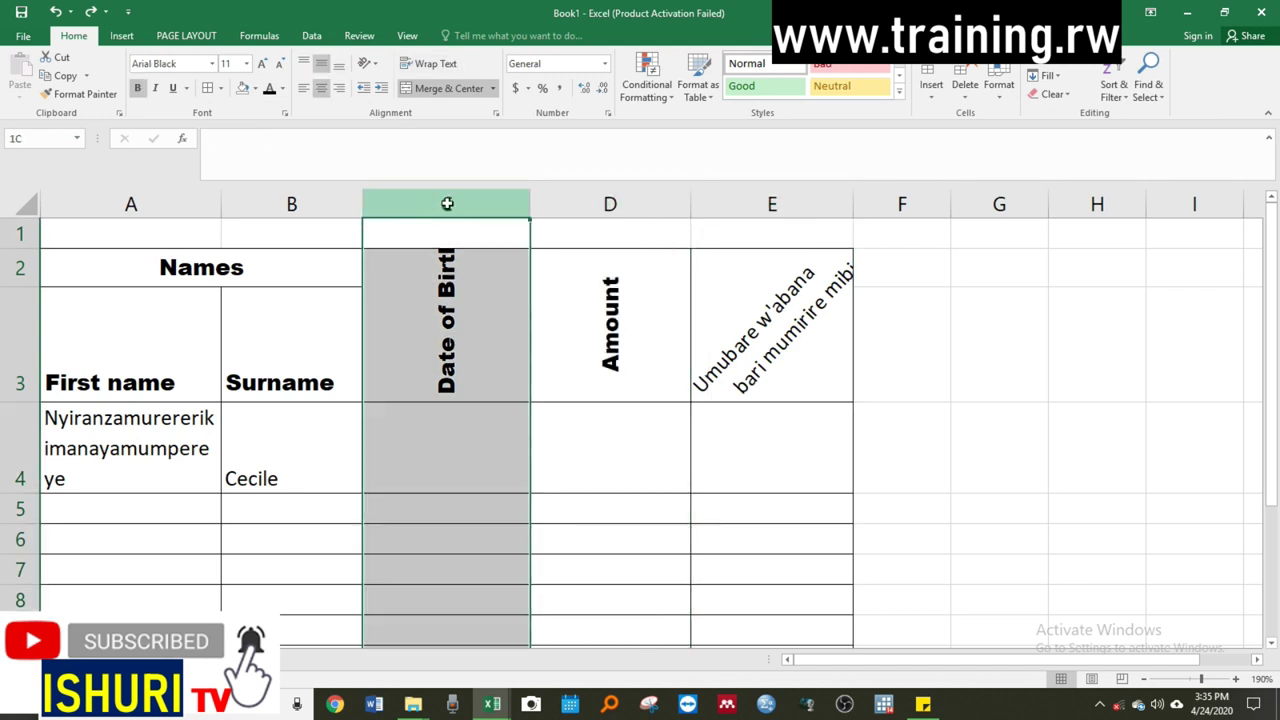
left_click(610, 203)
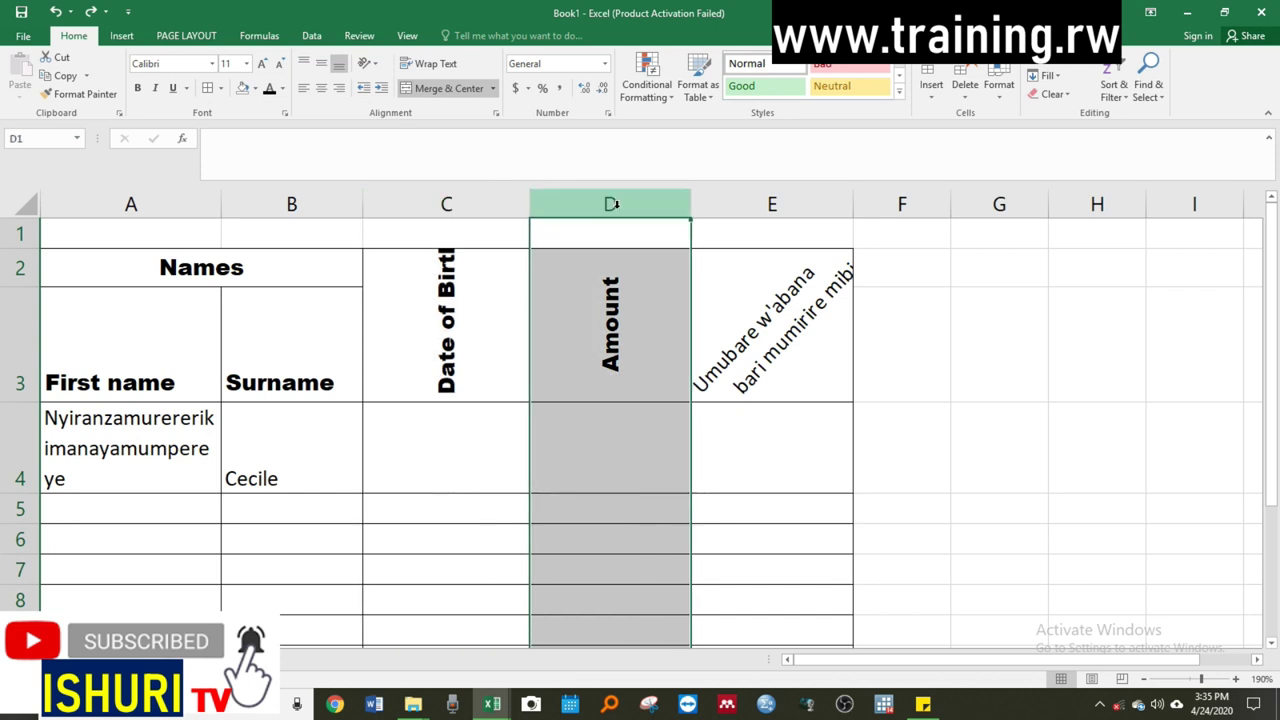
left_click(520, 208)
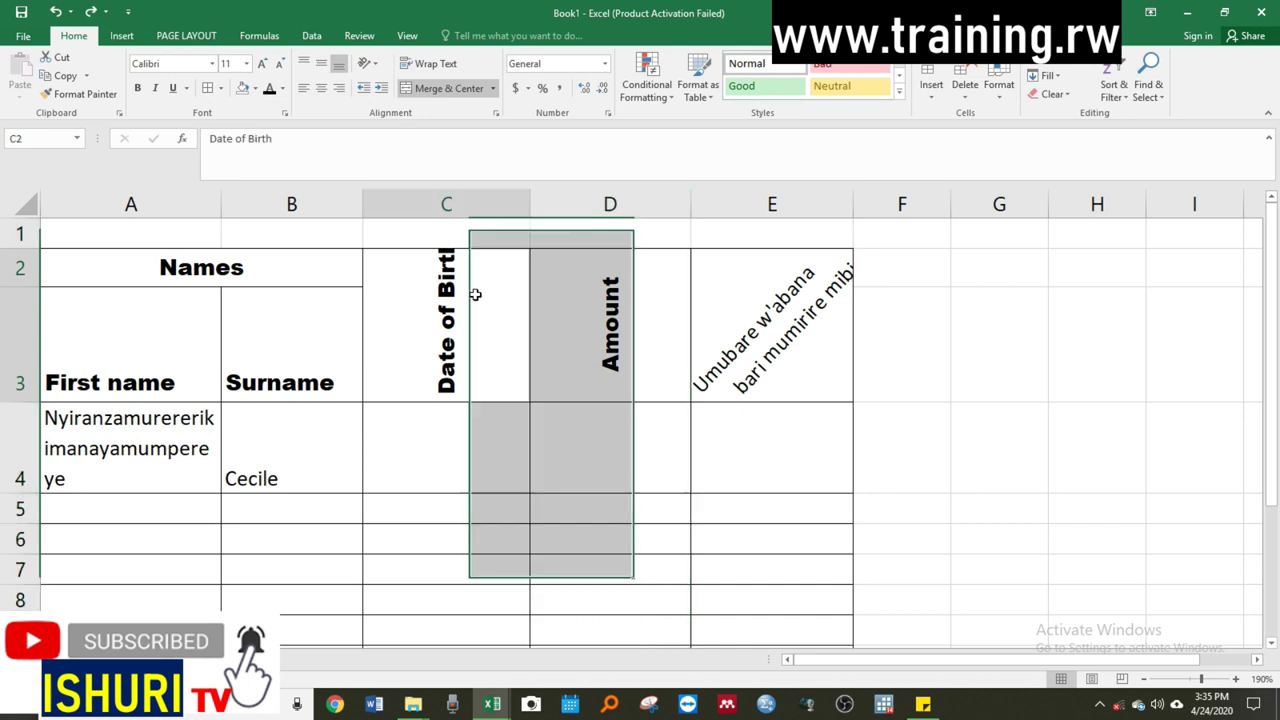
left_click(610, 200)
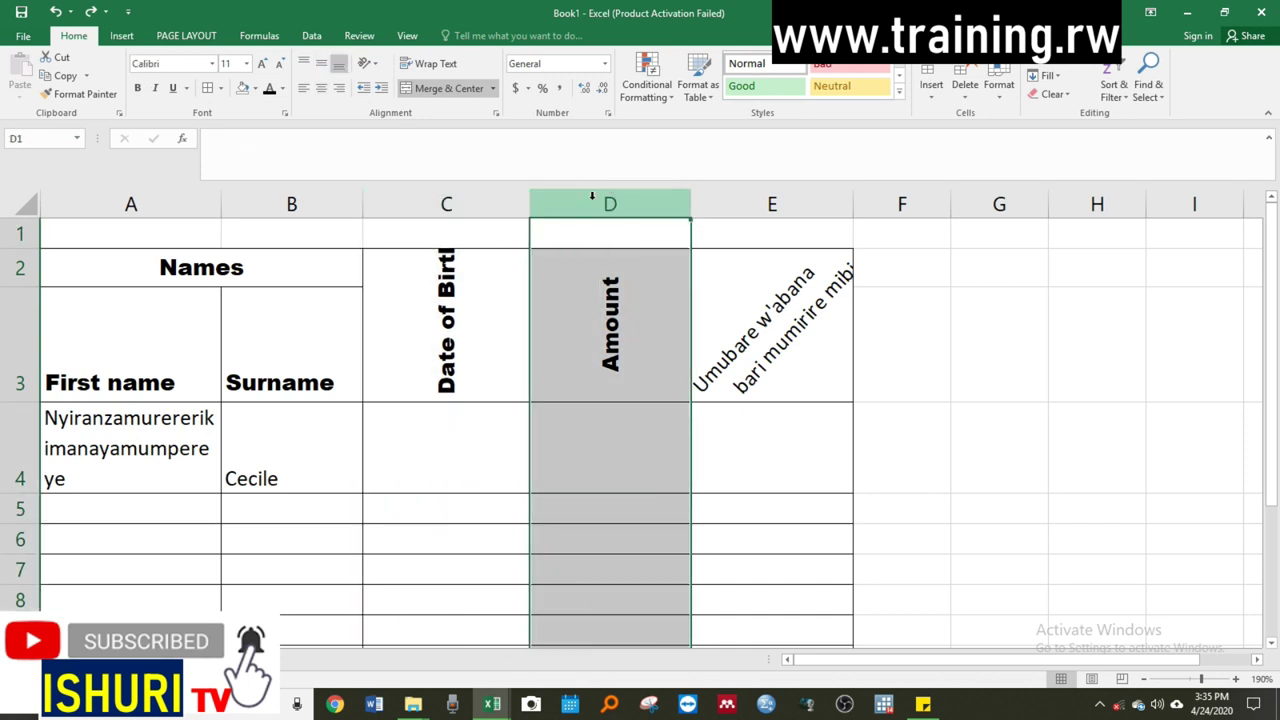
right_click(596, 205)
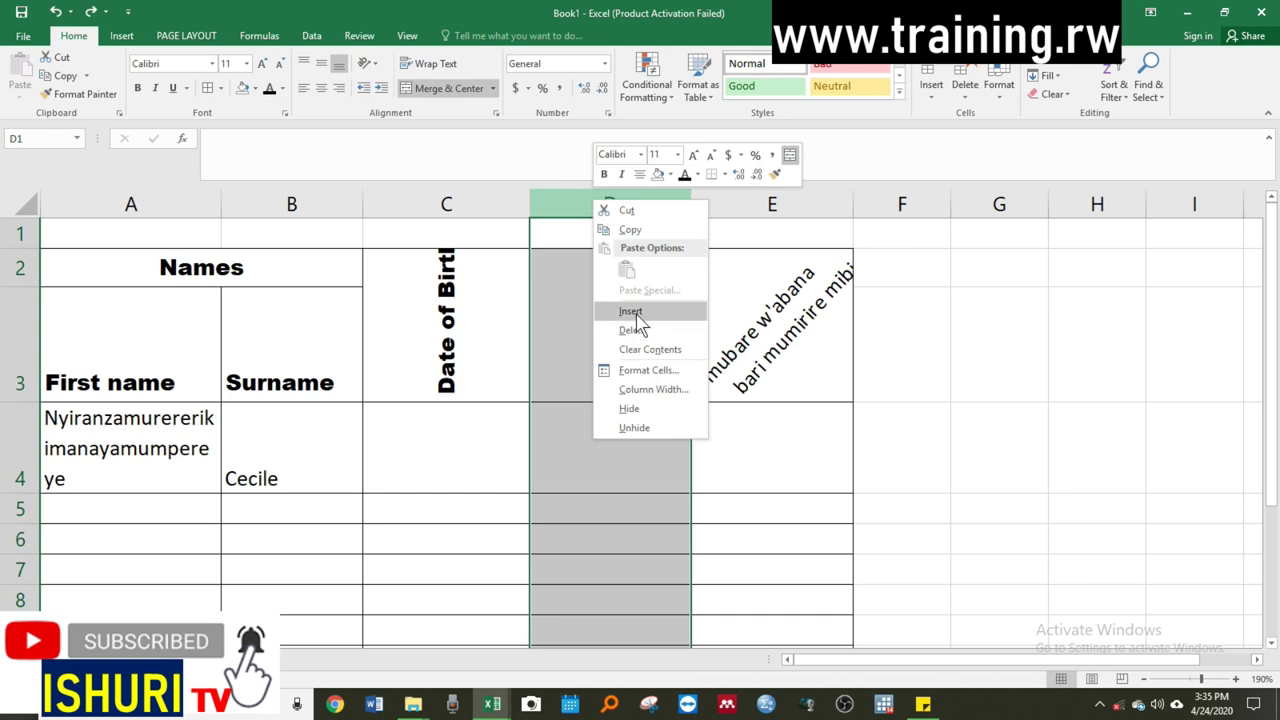
key("Escape")
- Insert a new column before Amount with Ctrl++ and enter 'Province' in D3
key("ctrl+plus")
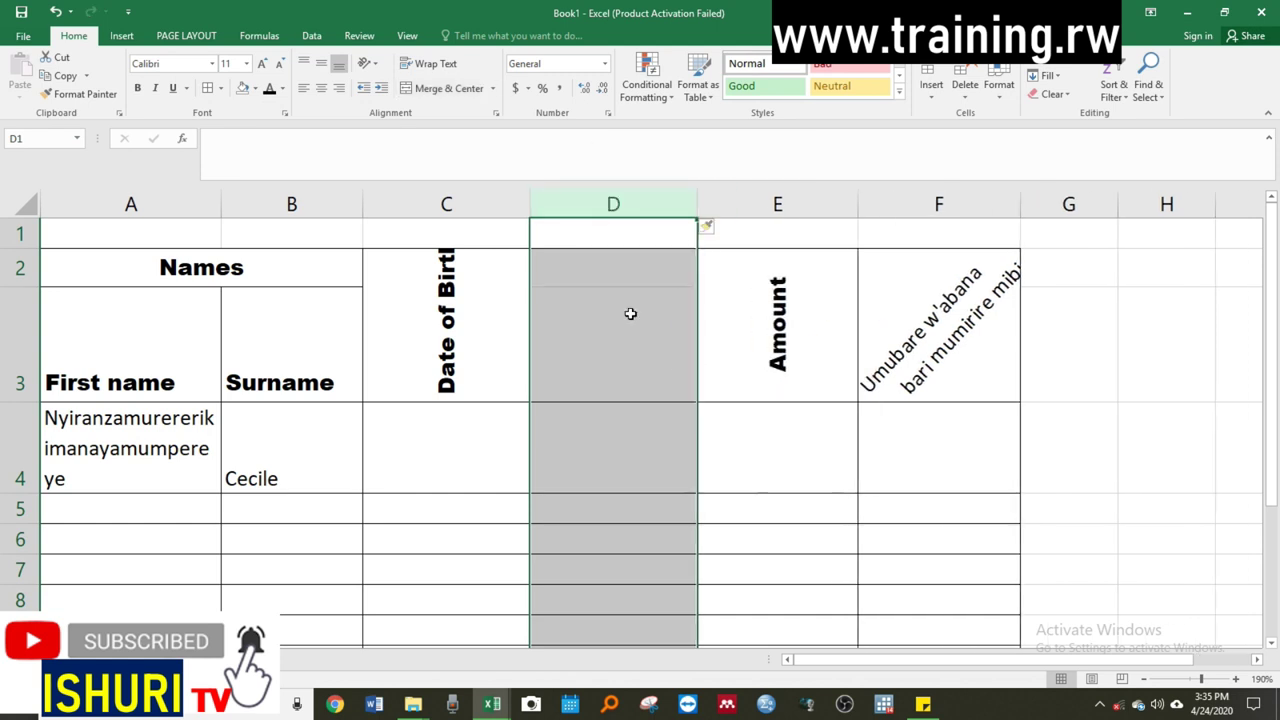
left_click(594, 372)
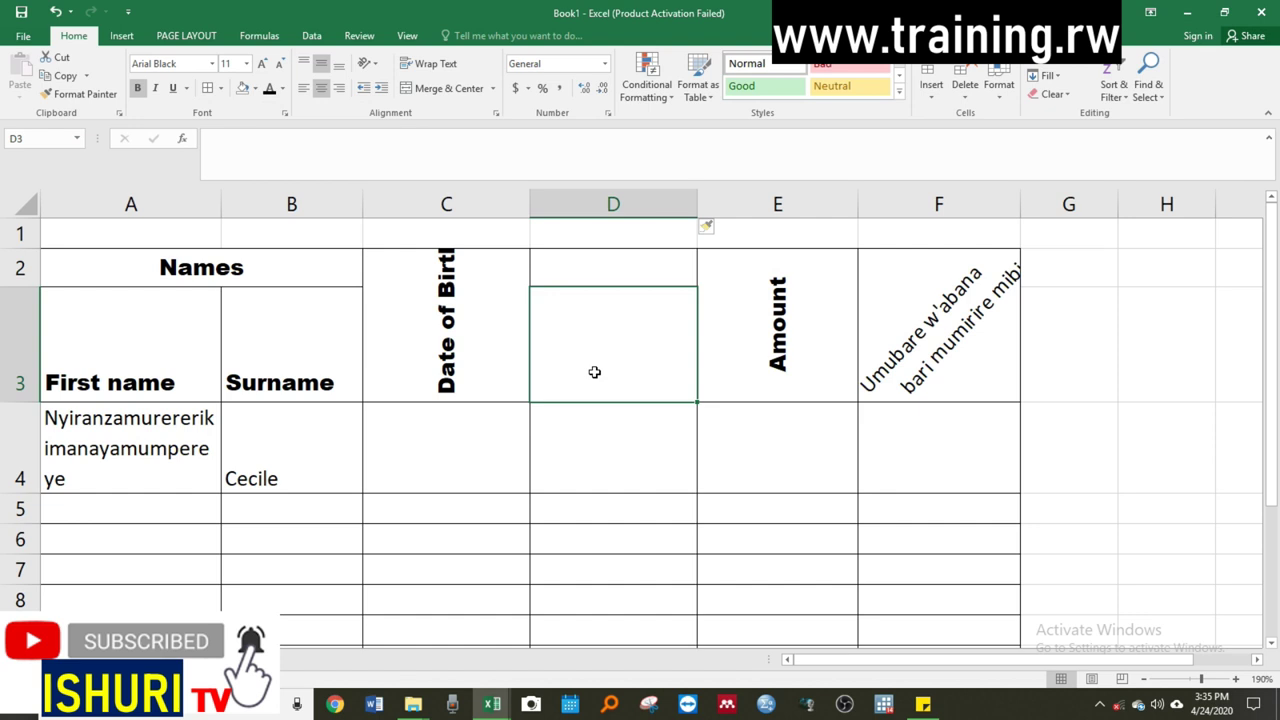
type("Province")
key("Return")
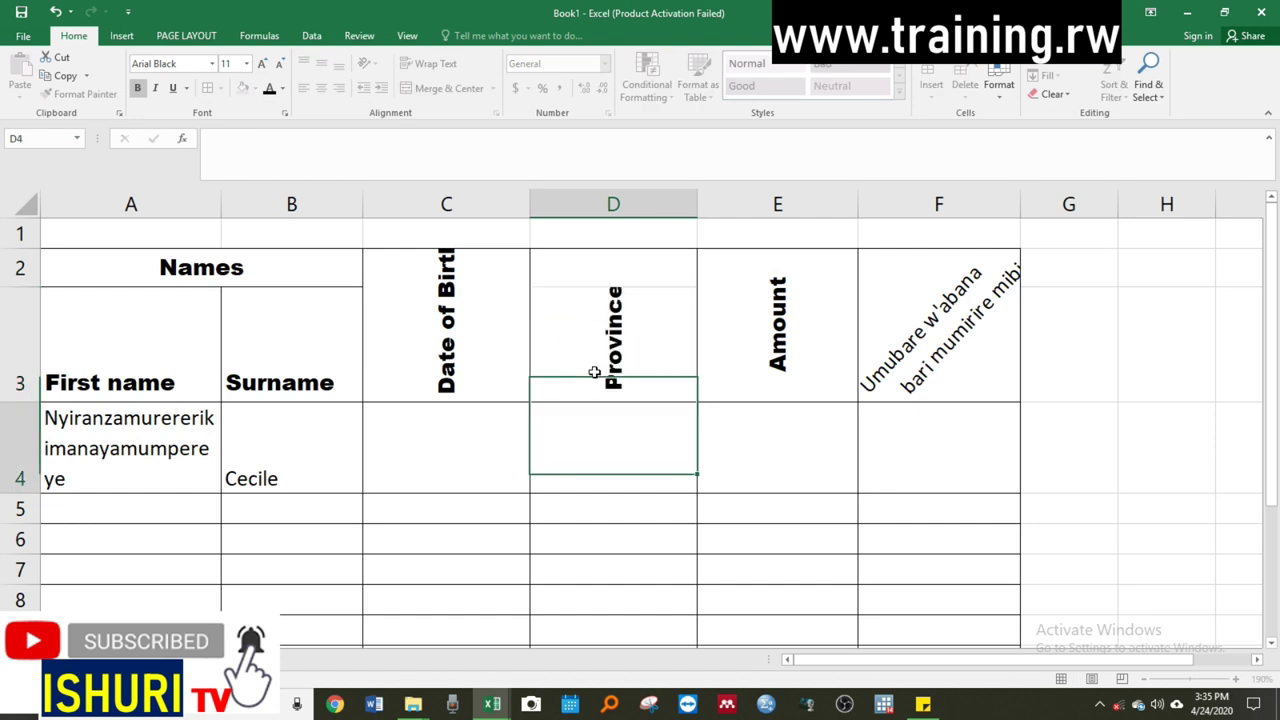
- Merge D2:D3 into a single Province header cell
left_click(709, 327)
left_click(622, 267)
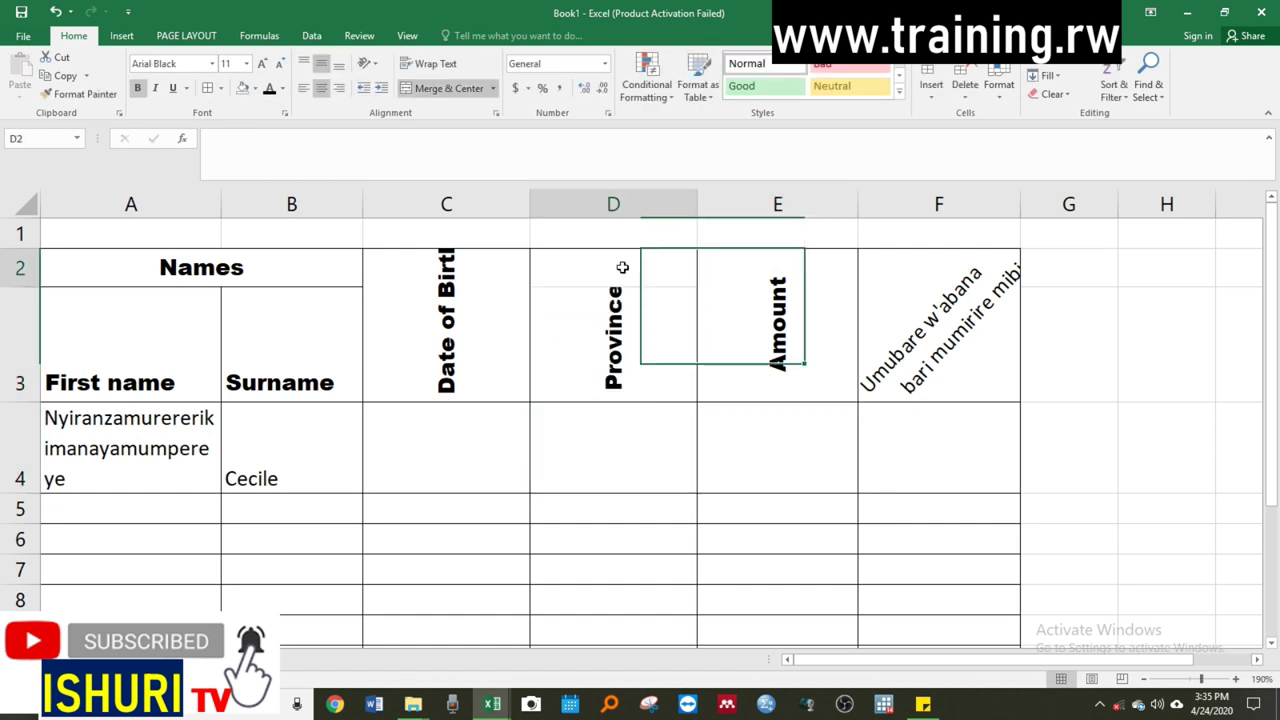
left_click_drag(622, 267, 618, 345)
left_click(442, 88)
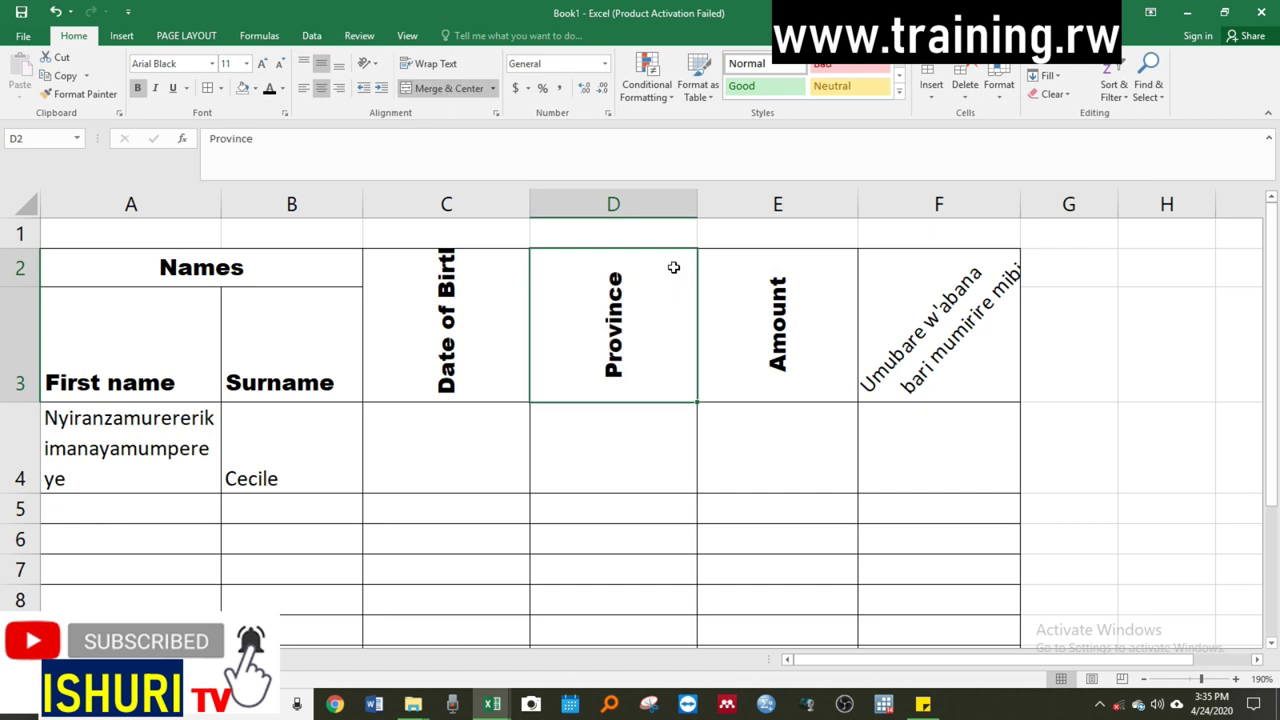
- Review the merged Amount, Province and Date of Birth header cells
left_click(803, 341)
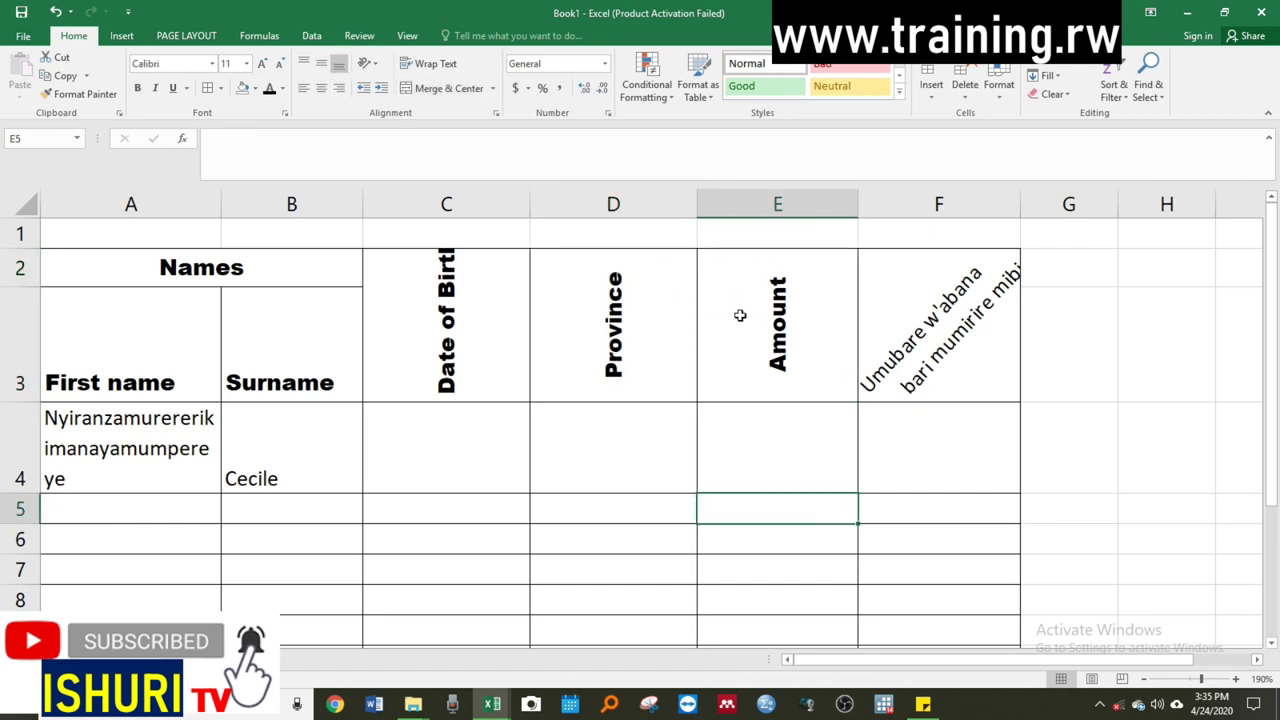
left_click(550, 325)
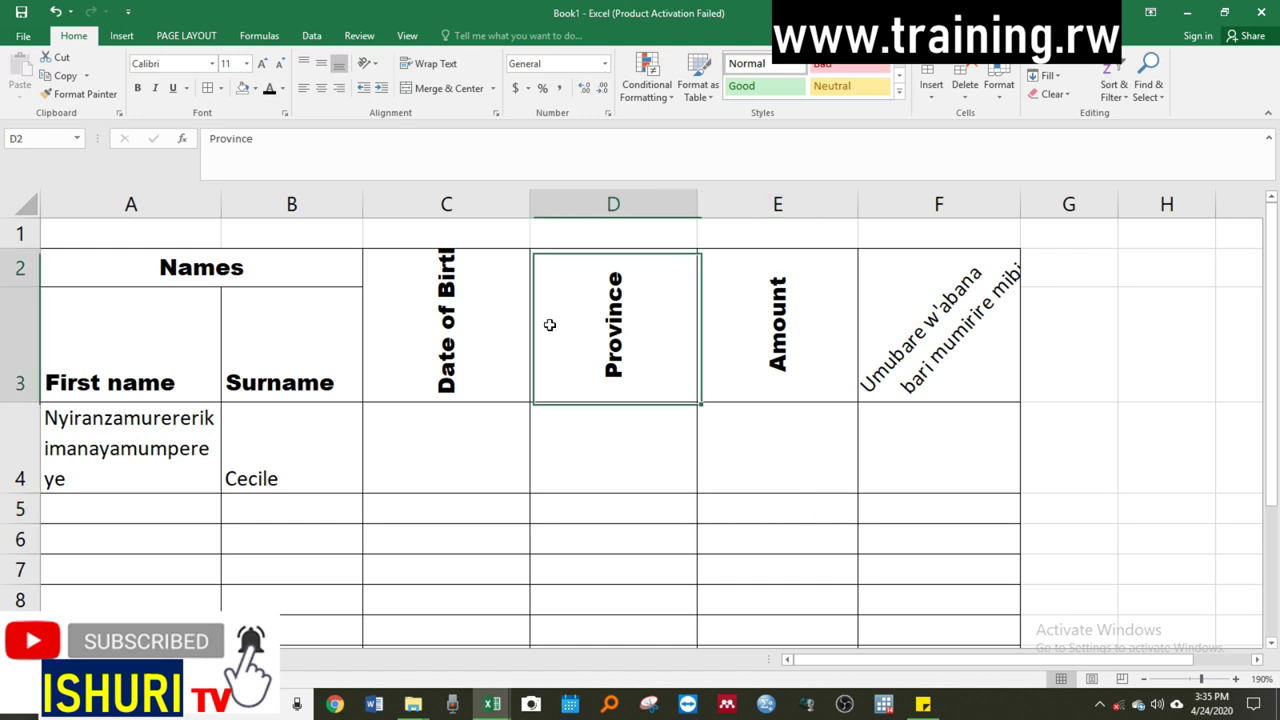
left_click(437, 376)
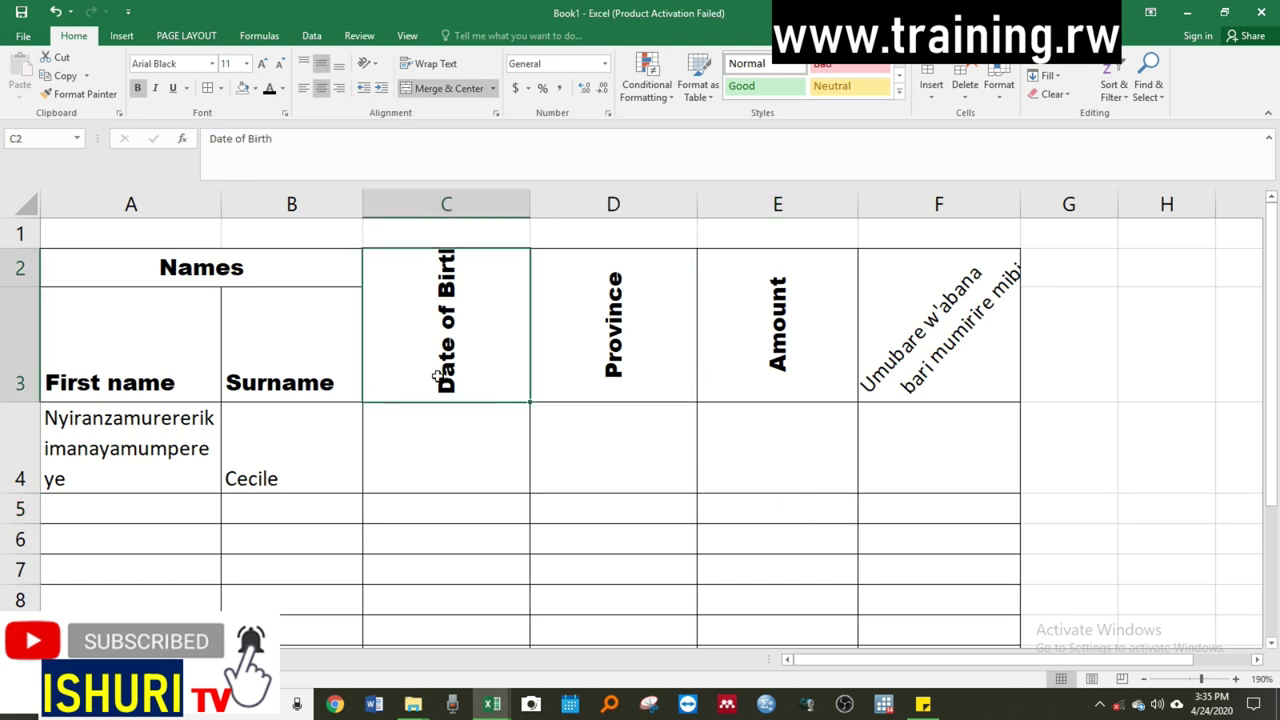
left_click(476, 472)
left_click(617, 346)
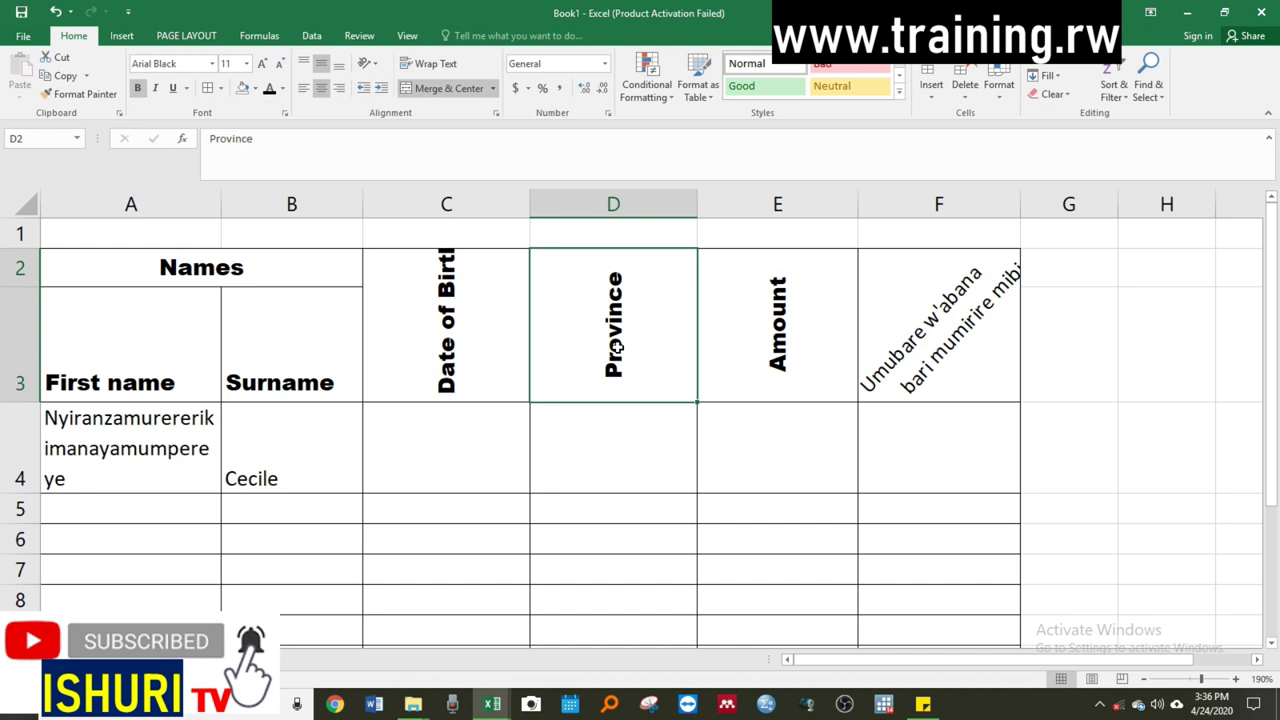
left_click(581, 514)
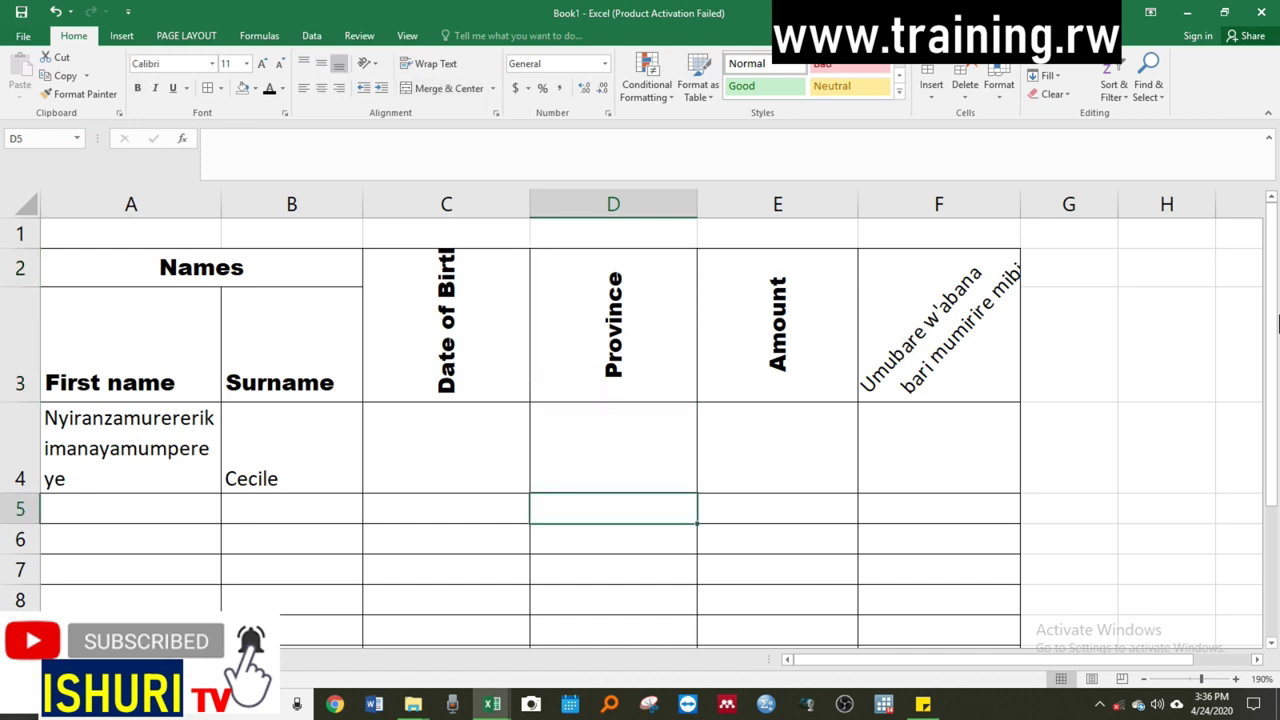
mouse_move(1277, 318)
left_mouse_down()
mouse_move(1272, 405)
mouse_move(1272, 230)
left_mouse_up()
- Rename the first sheet tab to 'Sheet4'
right_click(112, 658)
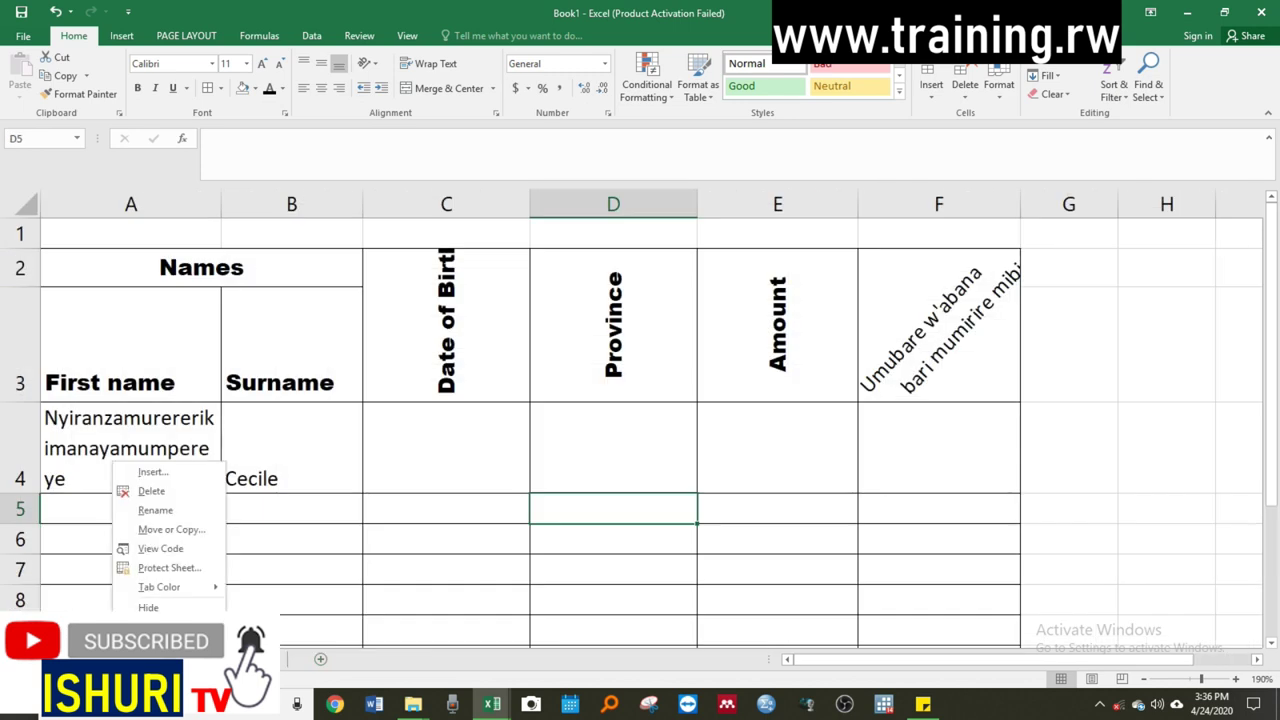
left_click(155, 510)
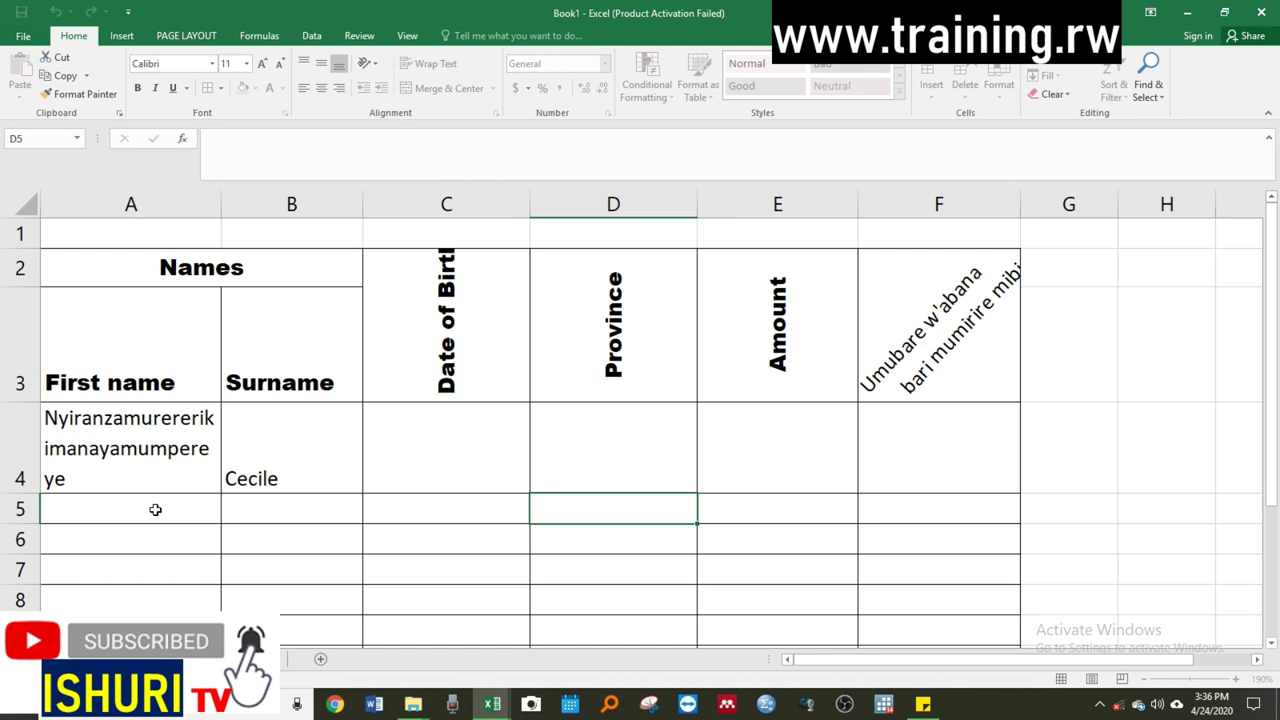
type("Sheet4")
left_click(292, 557)
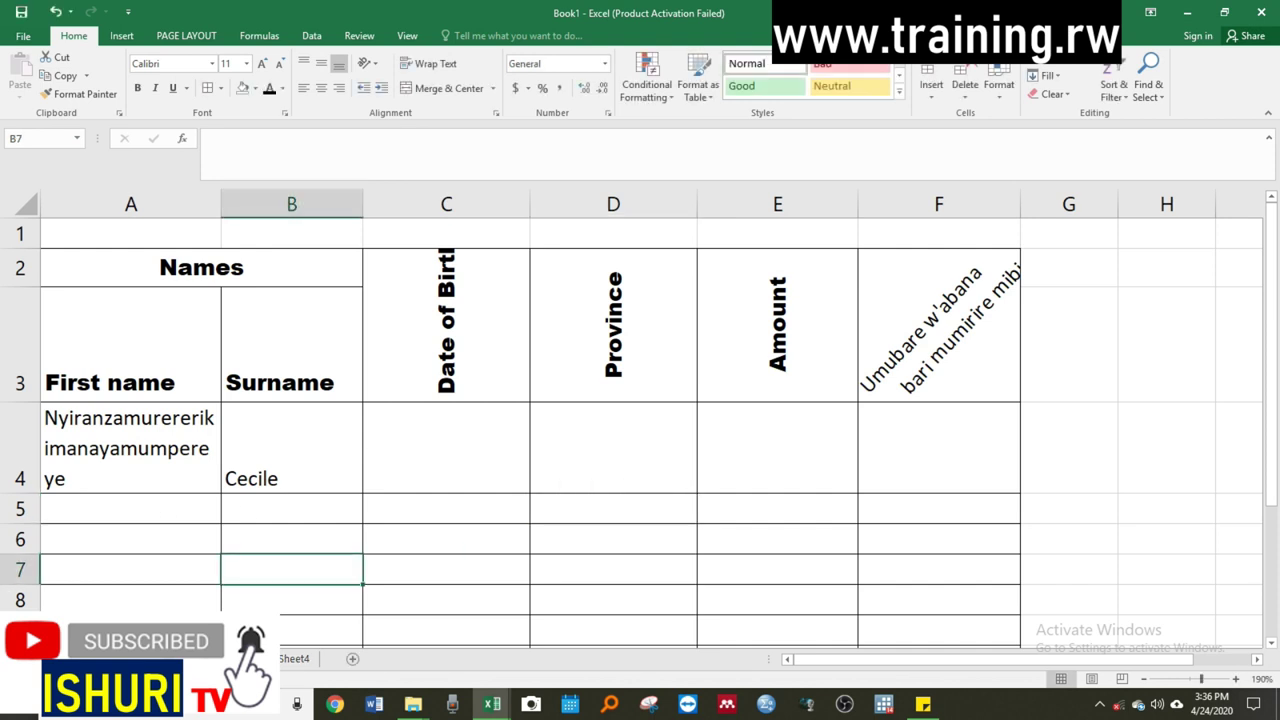
- Confirm a rename on the next sheet tab and select cells C2:J6
right_click(190, 658)
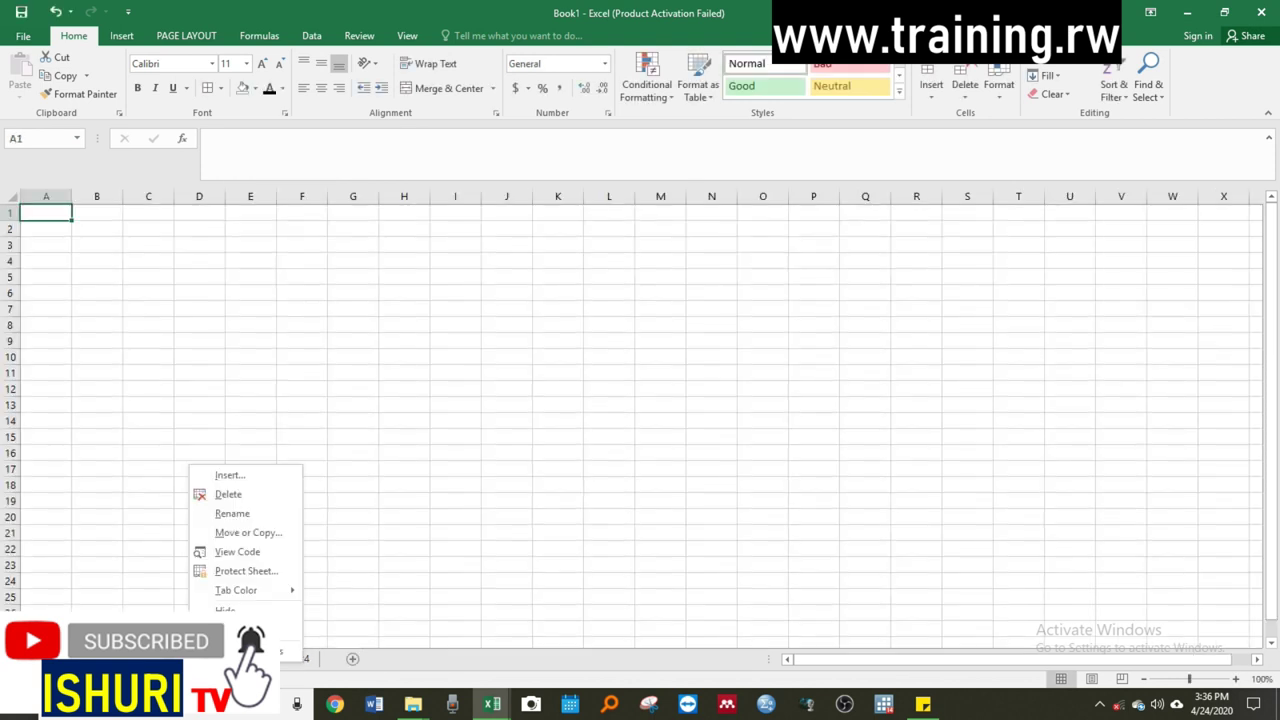
left_click(242, 512)
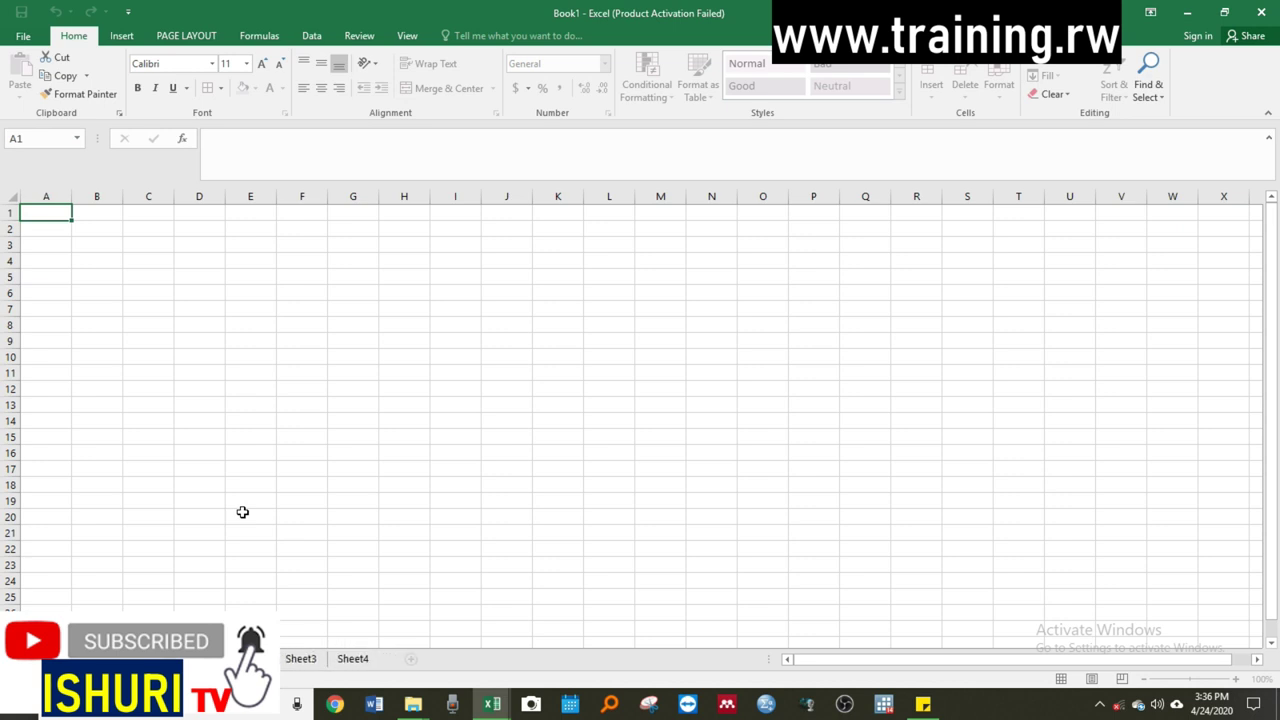
key("Return")
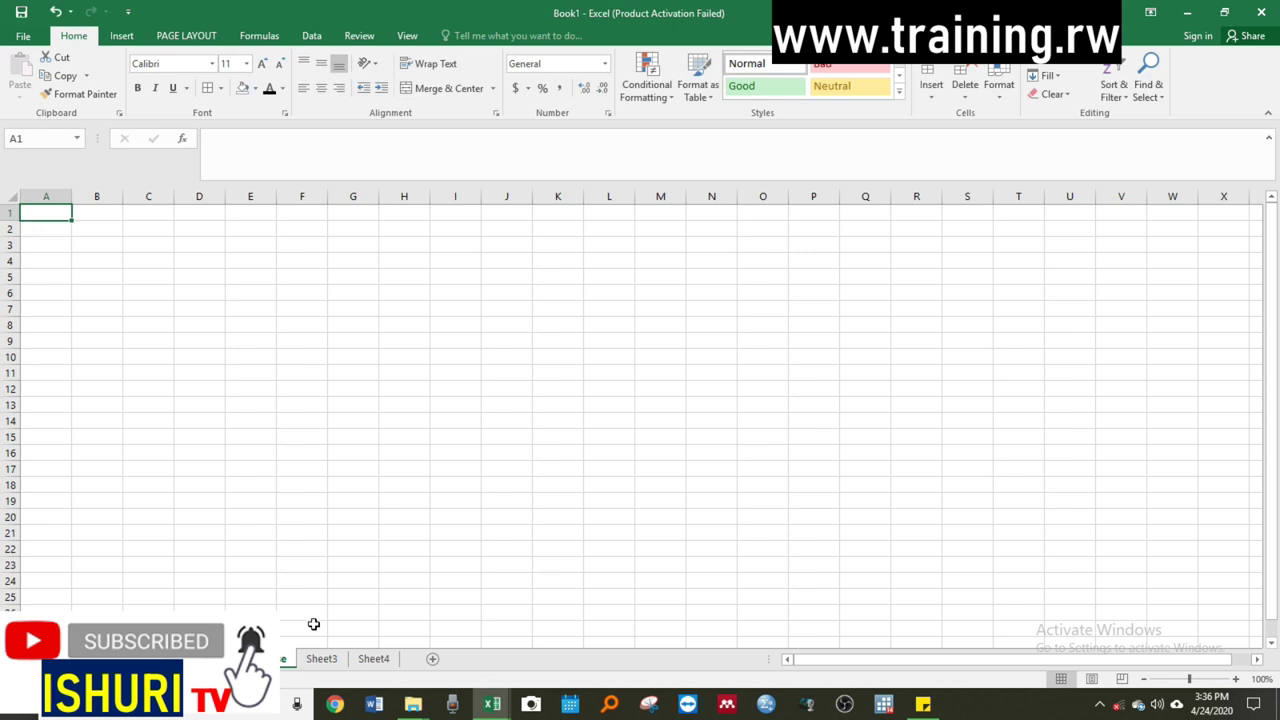
left_click(285, 361)
mouse_move(160, 230)
left_mouse_down()
mouse_move(572, 336)
mouse_move(665, 597)
left_mouse_up()
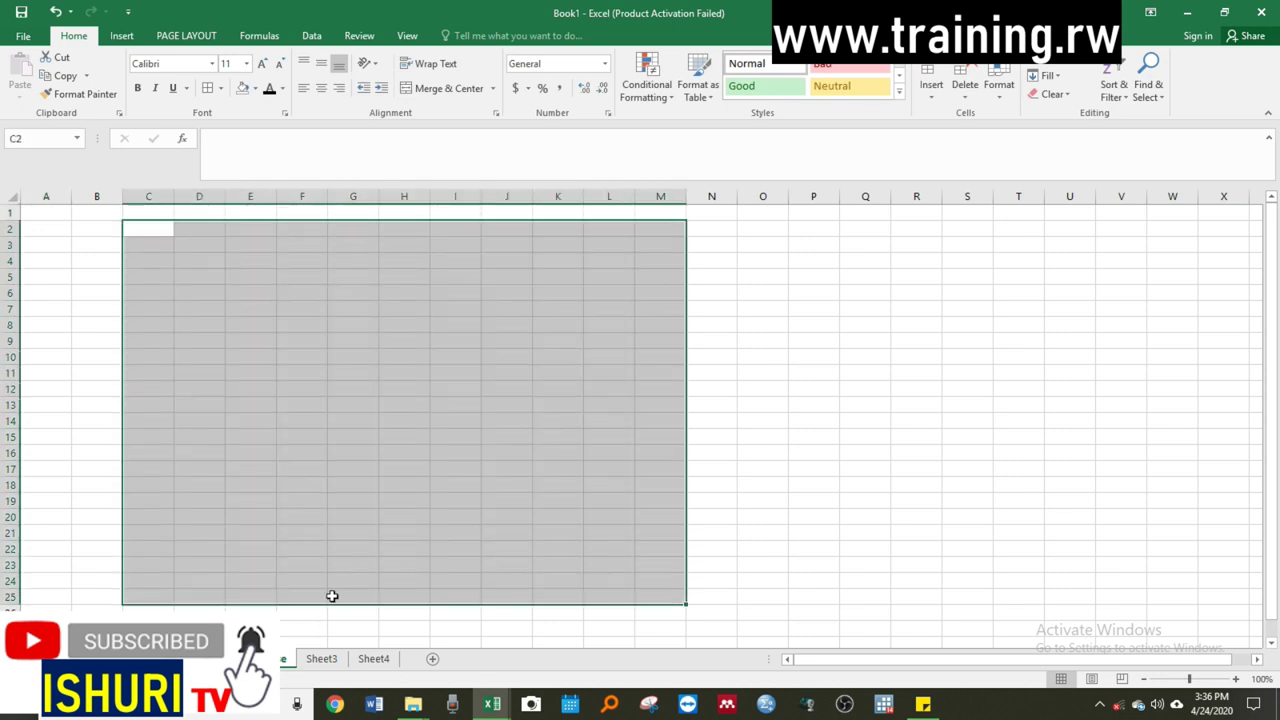
- Switch to Sheet3 and rename its tab 'Ayinjiye'
left_click(322, 662)
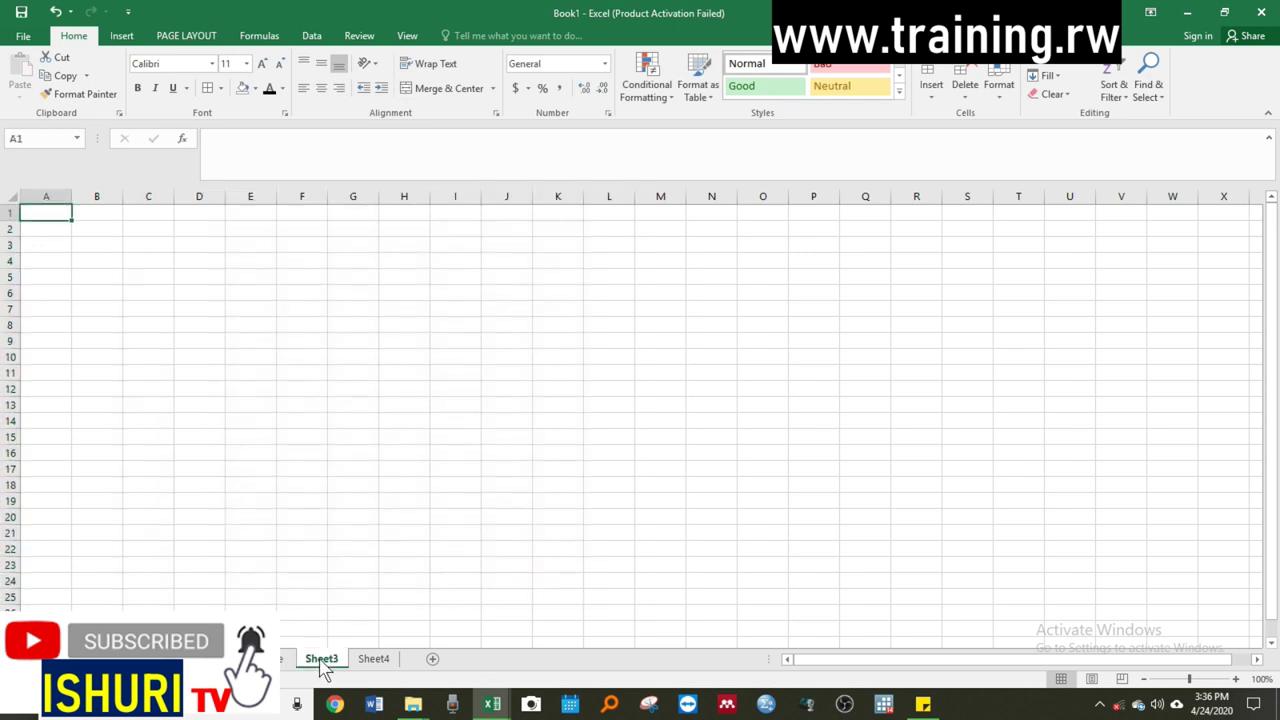
right_click(320, 662)
left_click(376, 510)
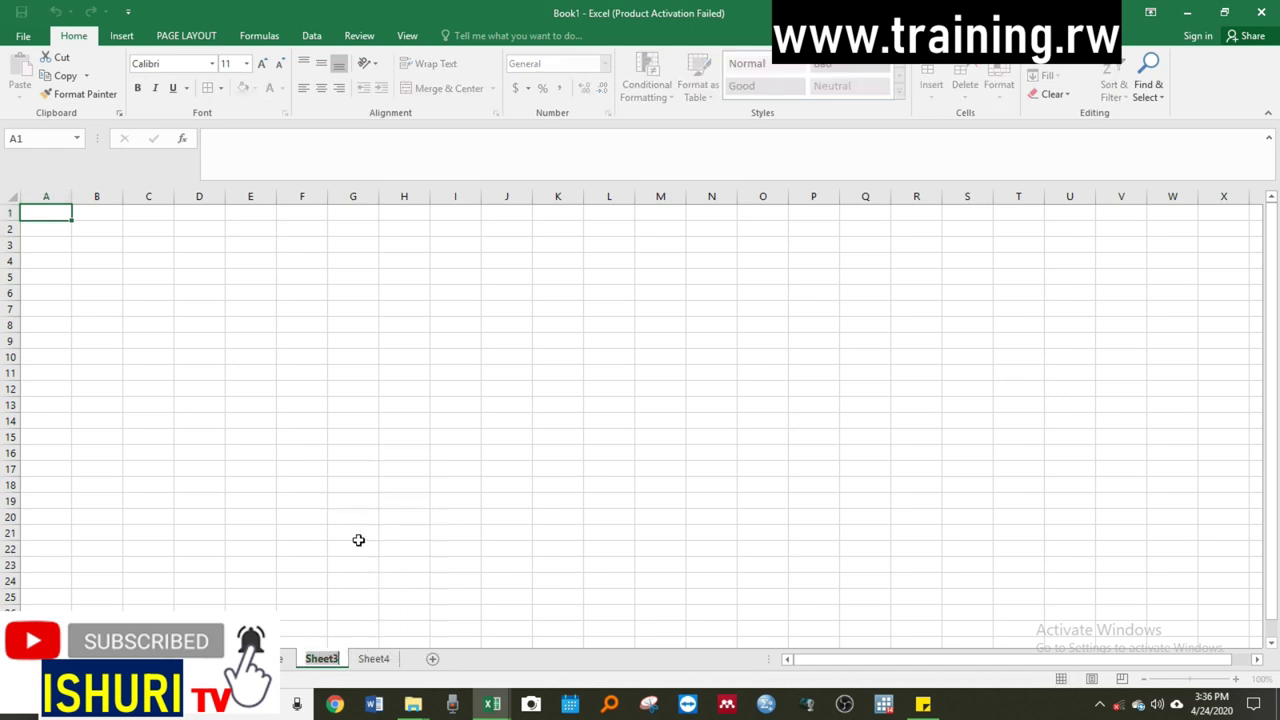
type("Ayinjiye")
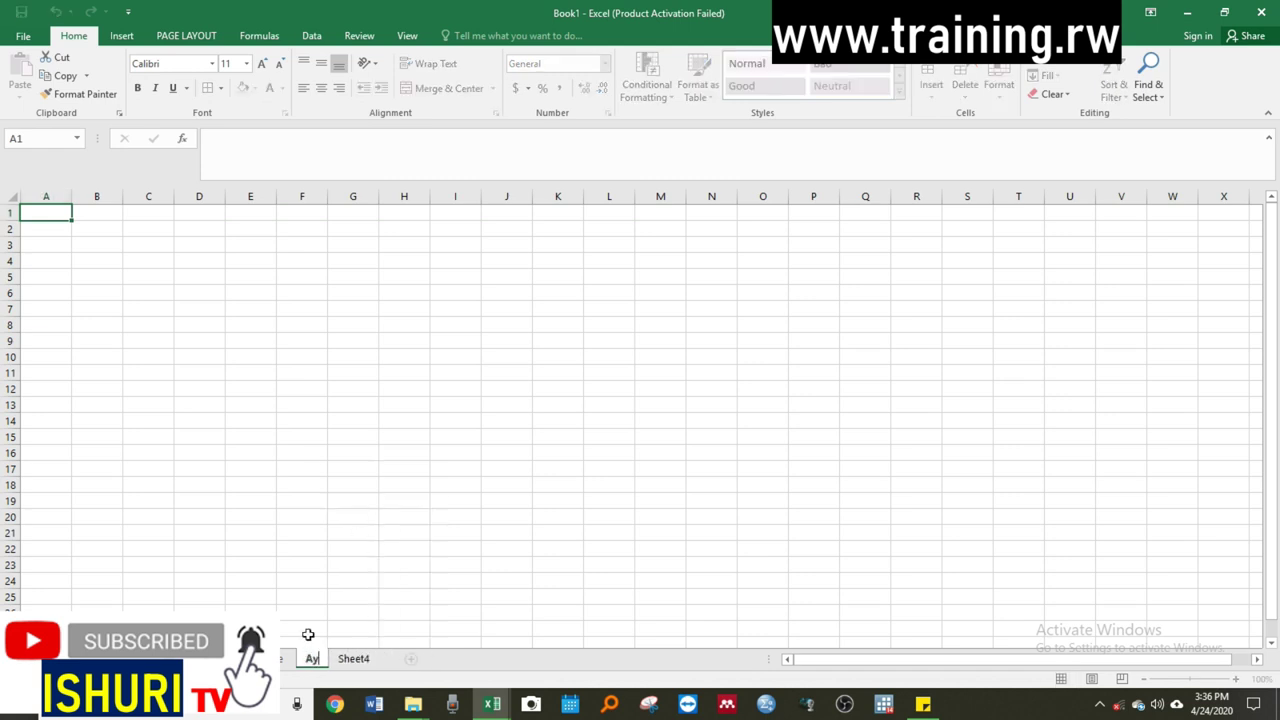
key("Return")
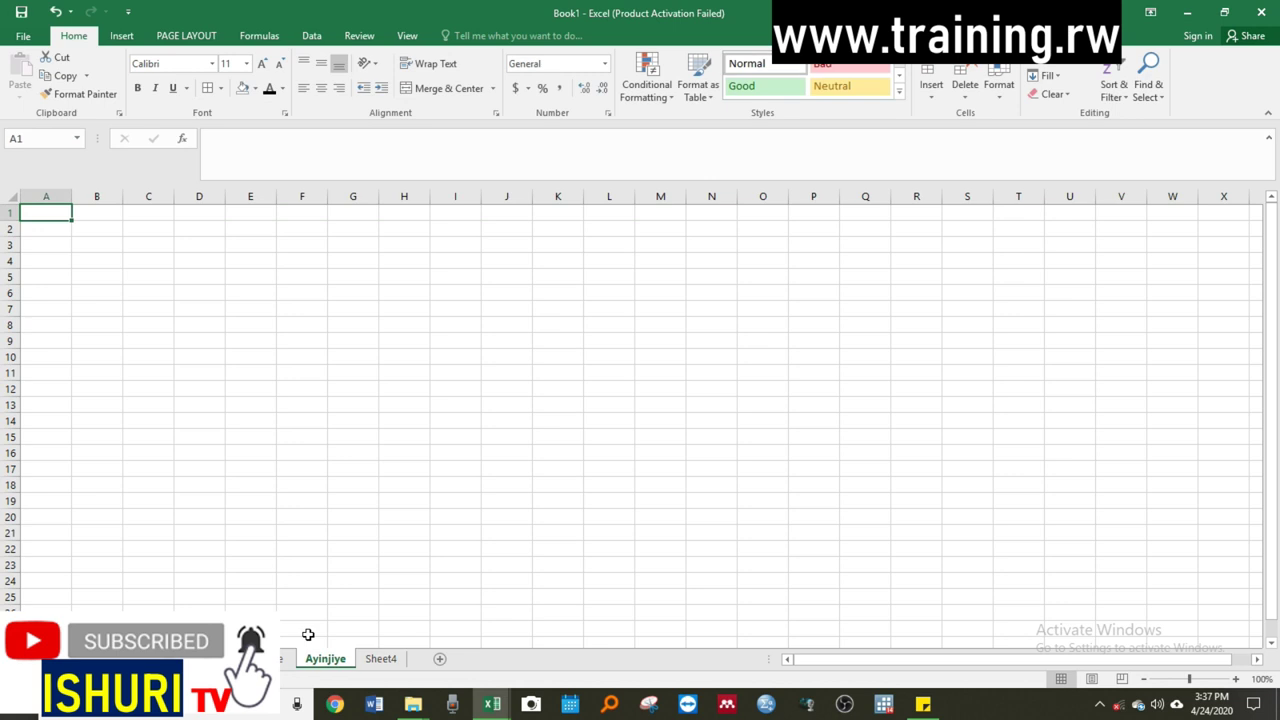
left_click(306, 379)
- Switch between the table and Ayinjiye sheets, checking the Date of Birth and Province headers
left_click(215, 427)
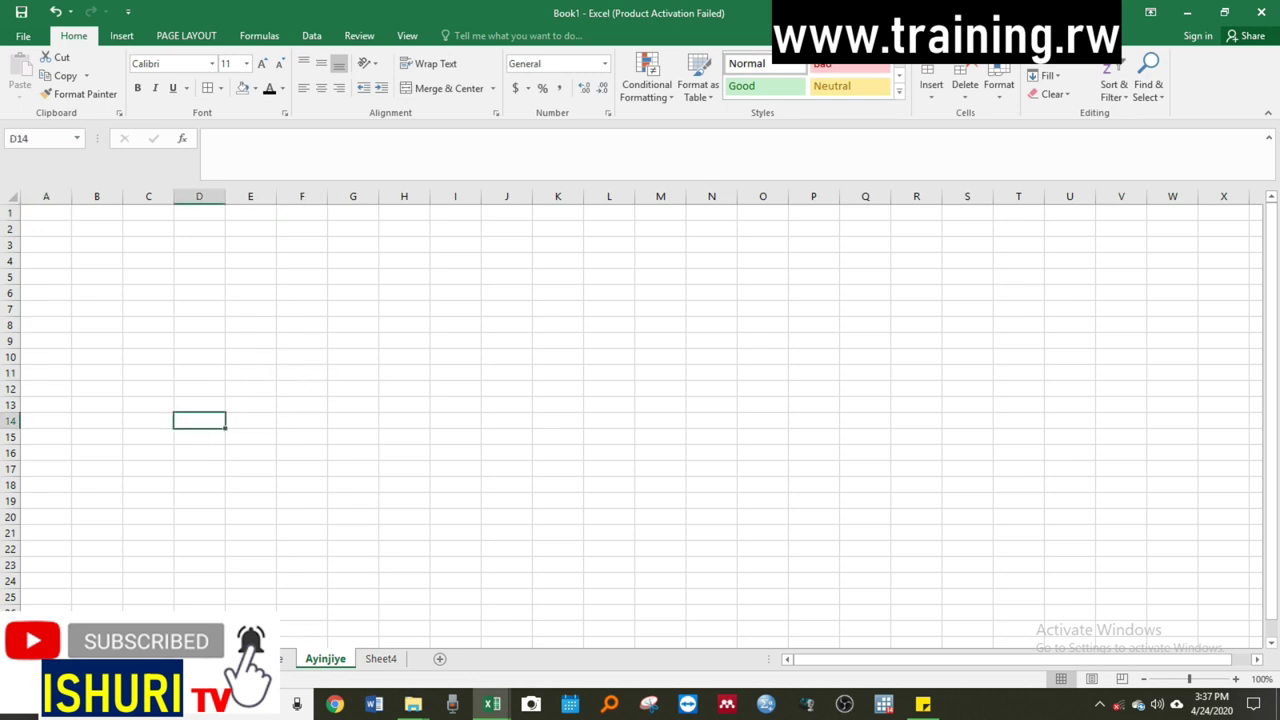
left_click(282, 659)
left_click(325, 659)
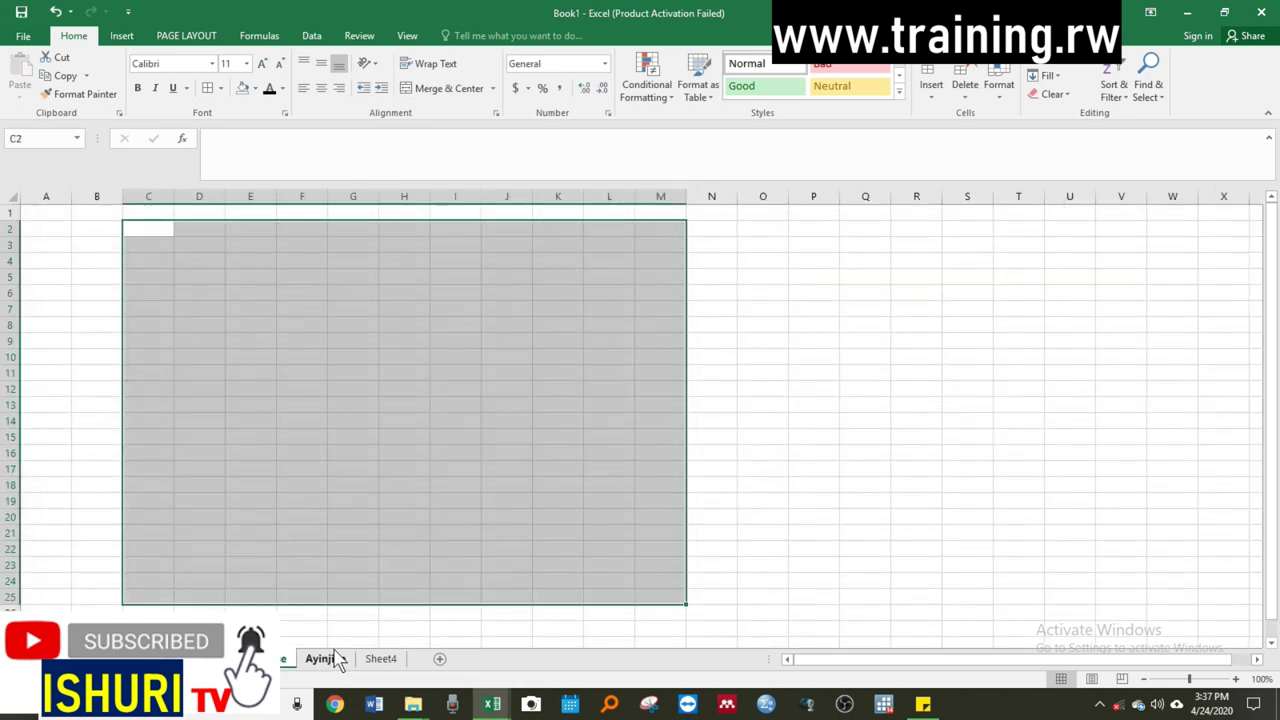
left_click(148, 516)
left_click(282, 659)
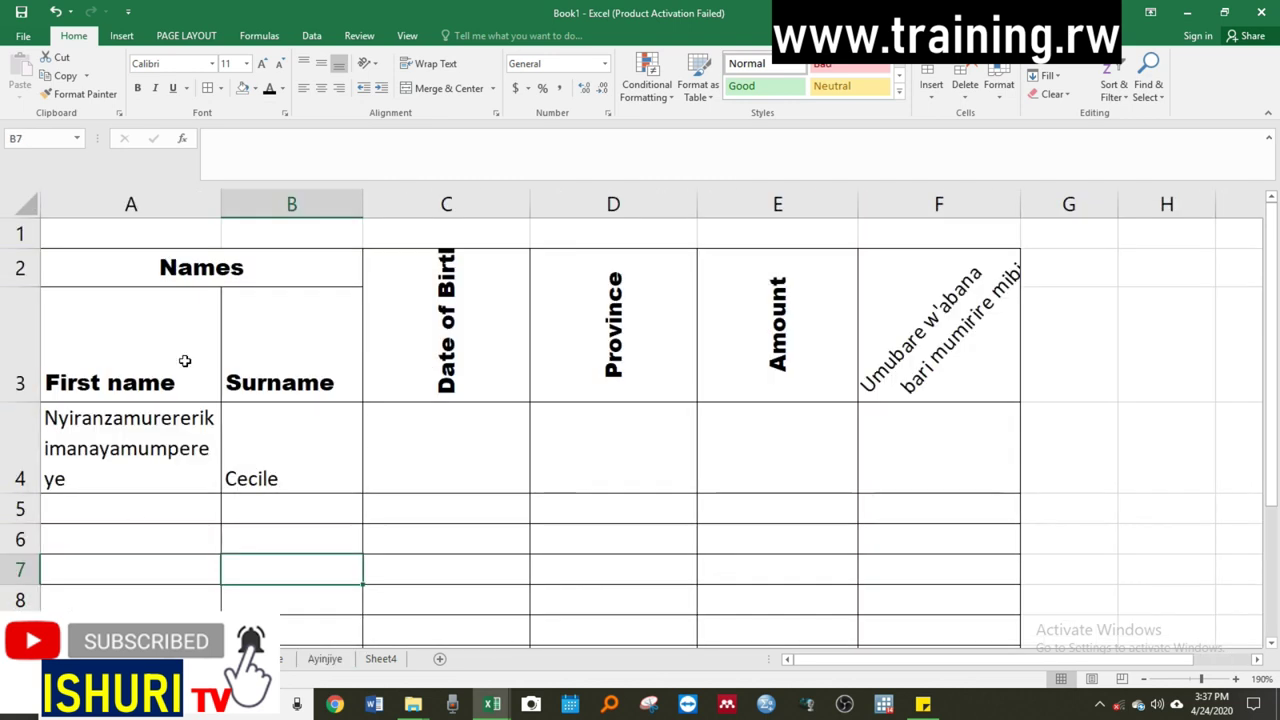
left_click(183, 363)
left_click(405, 377)
left_click(588, 391)
left_click(624, 490)
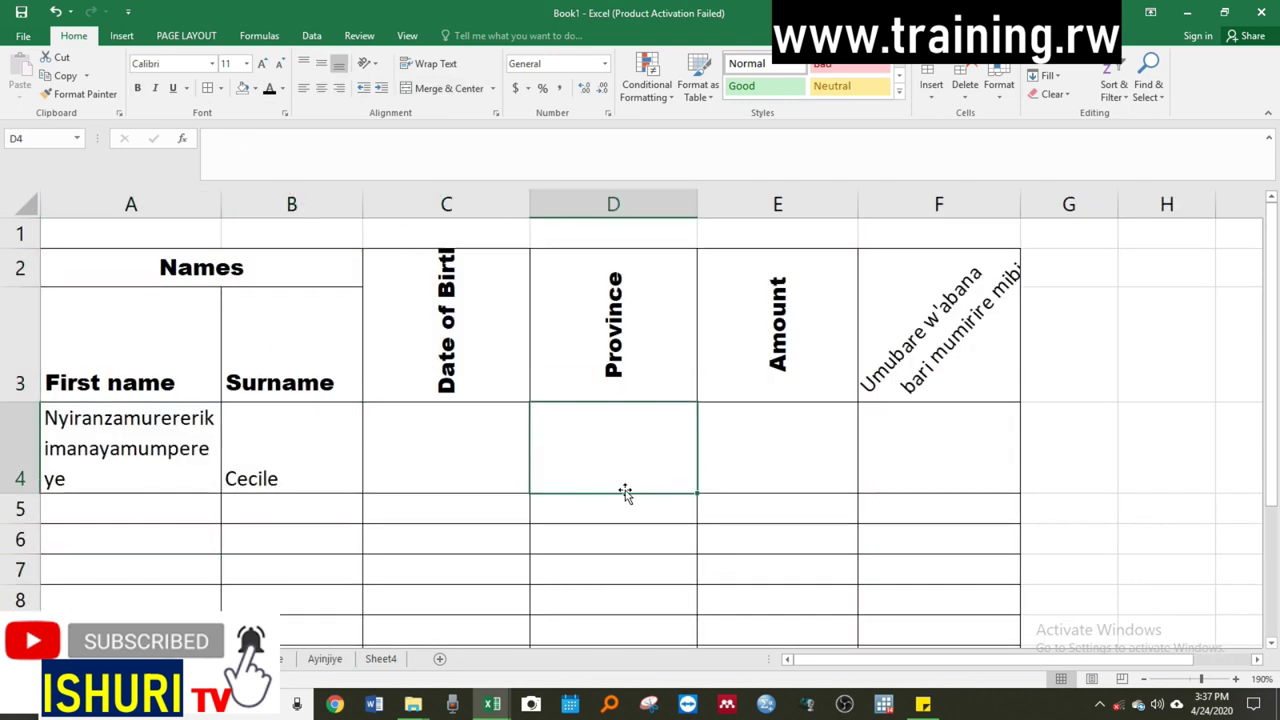
left_click(420, 547)
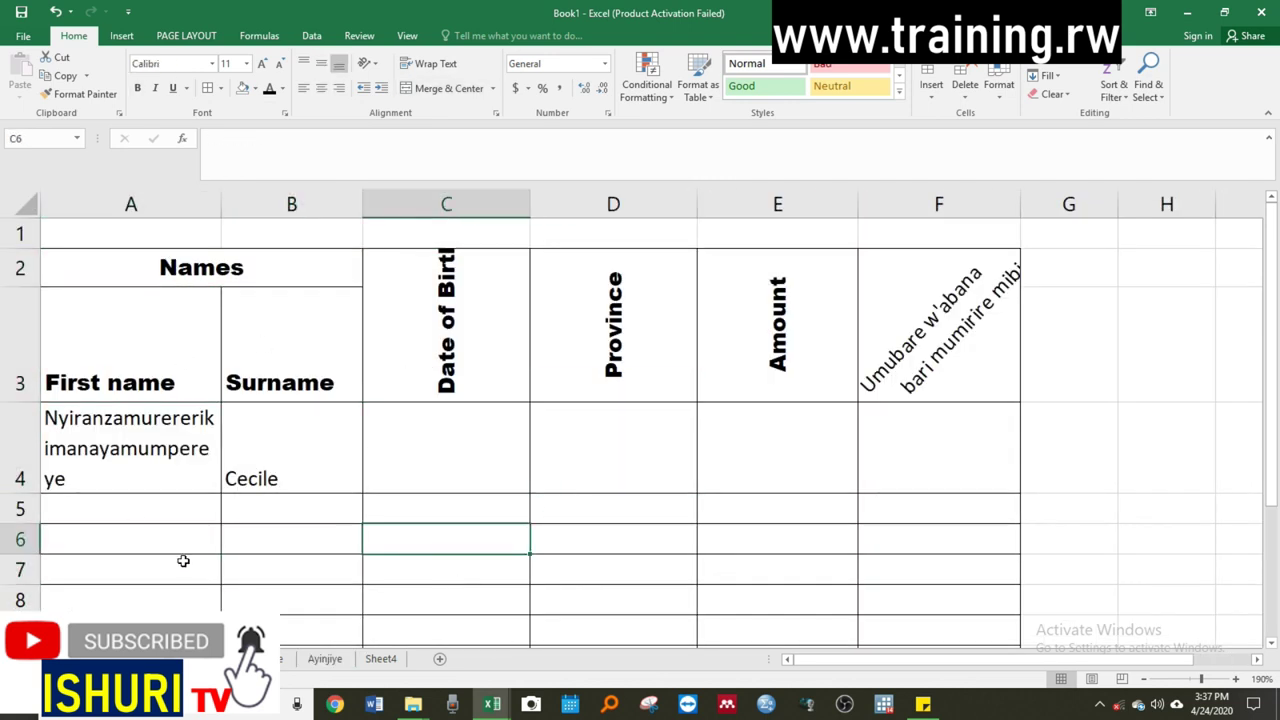
left_click(158, 557)
left_click(391, 500)
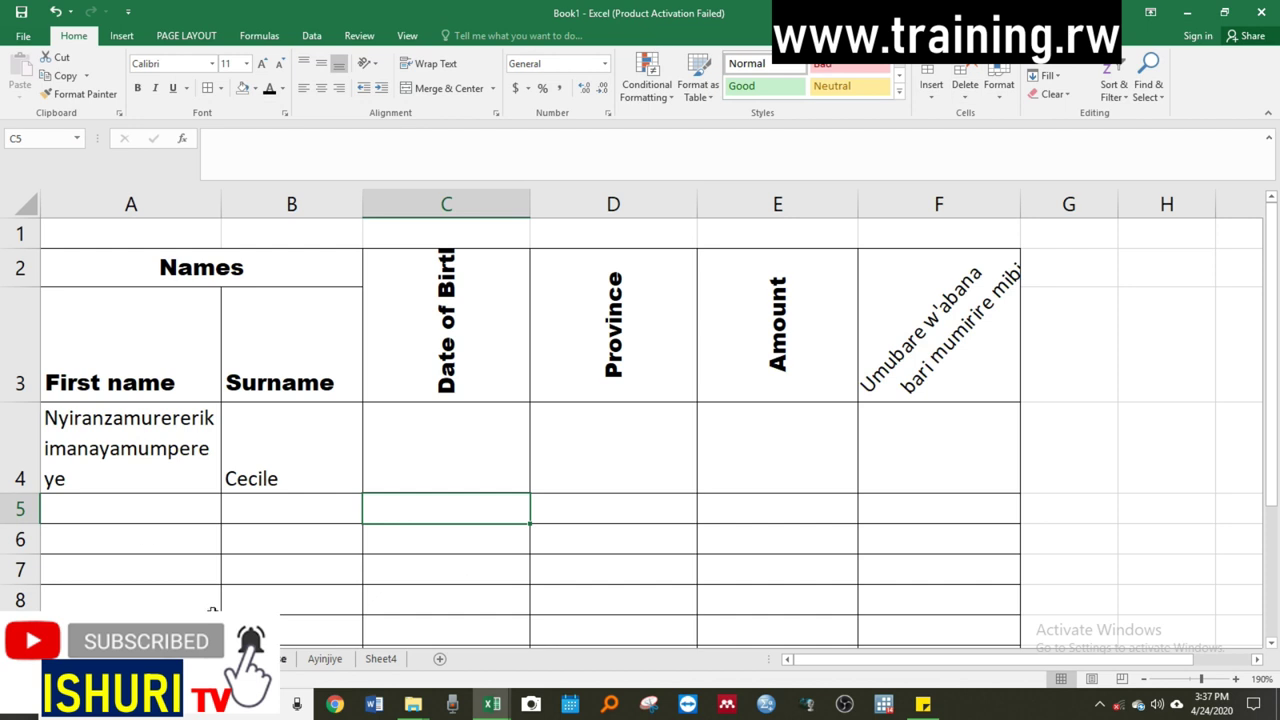
- Move through the sheets to Sheet4 and zoom in on it
left_click(284, 659)
left_click(327, 658)
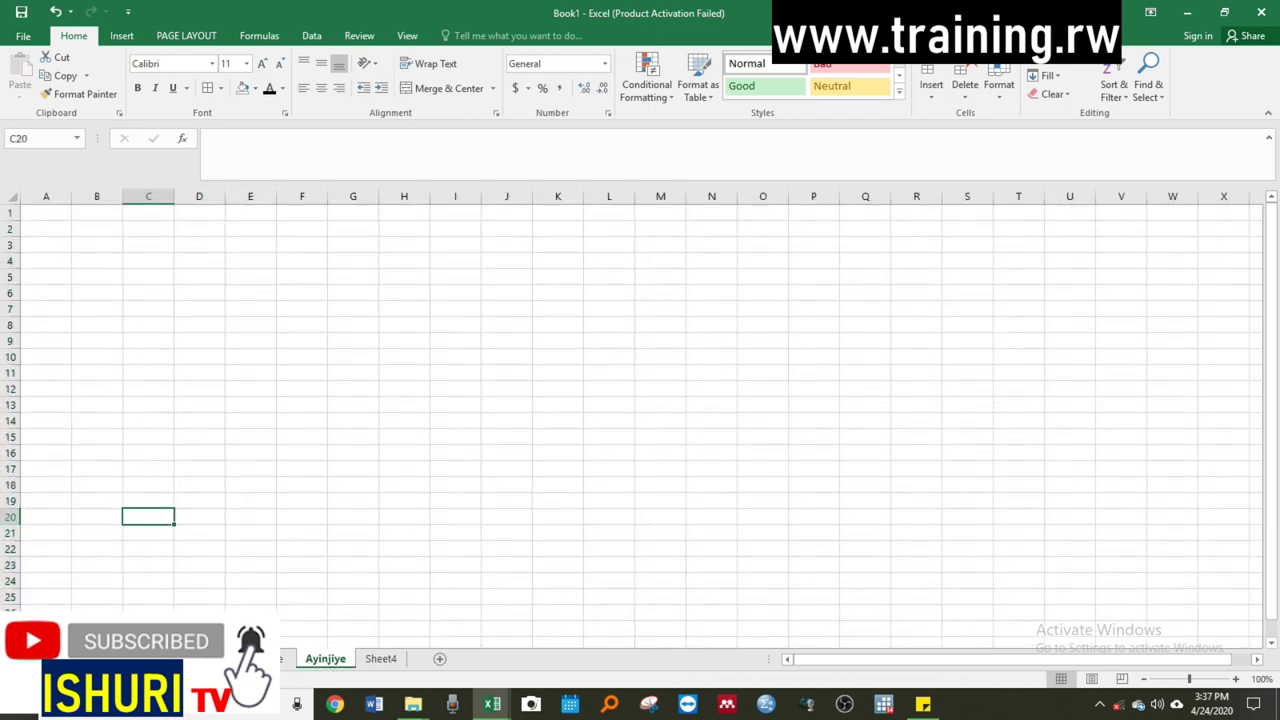
left_click(341, 658)
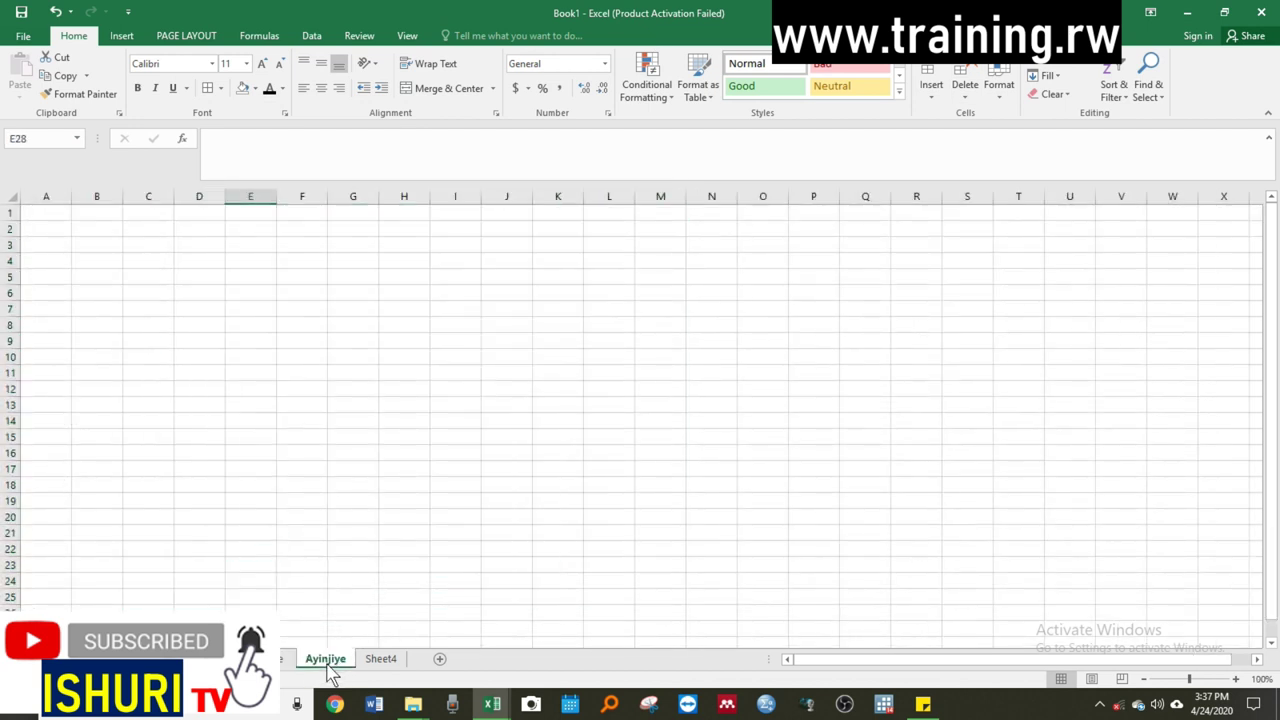
left_click(380, 659)
left_click(350, 517)
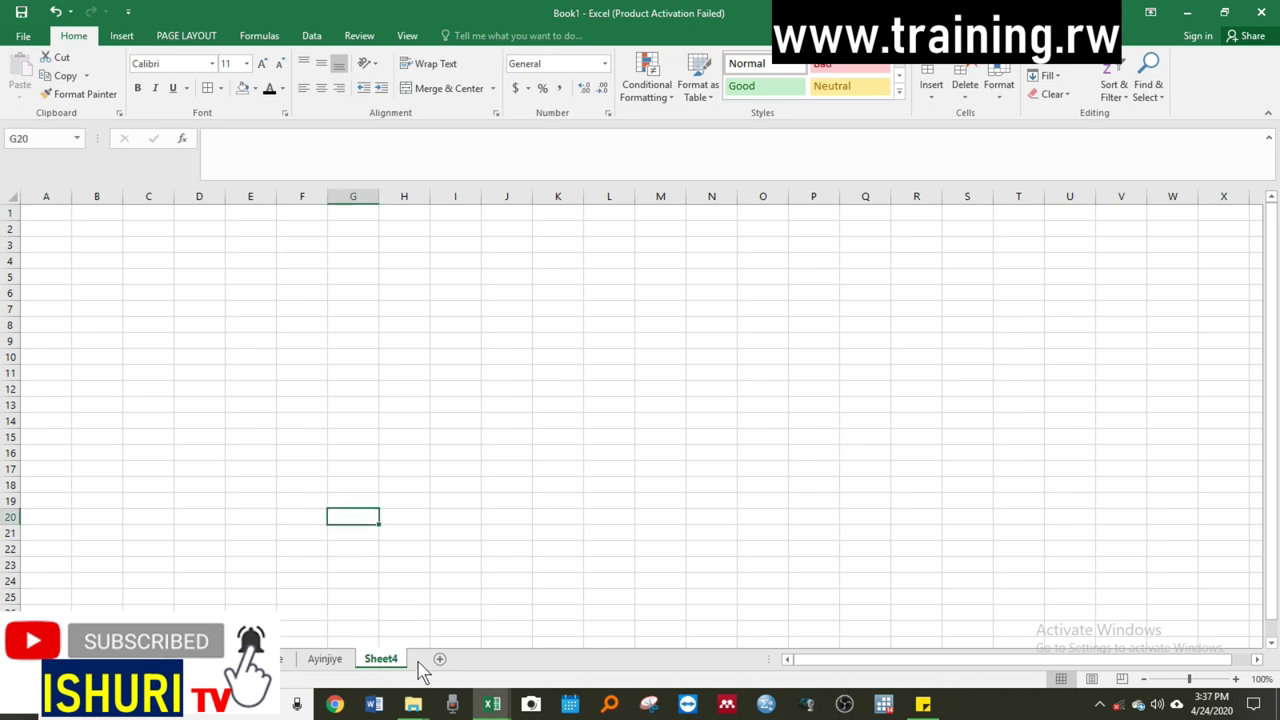
left_click(1236, 679)
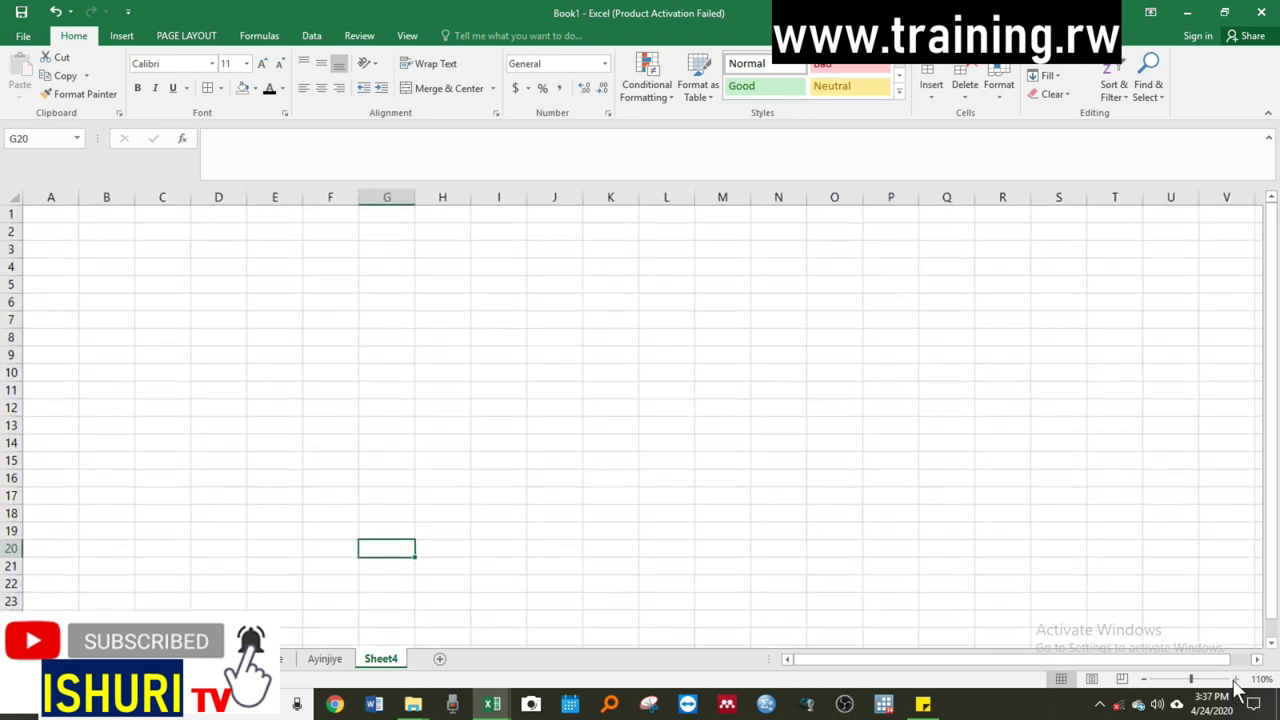
left_click(1236, 679)
left_click(1236, 679)
left_click(741, 390)
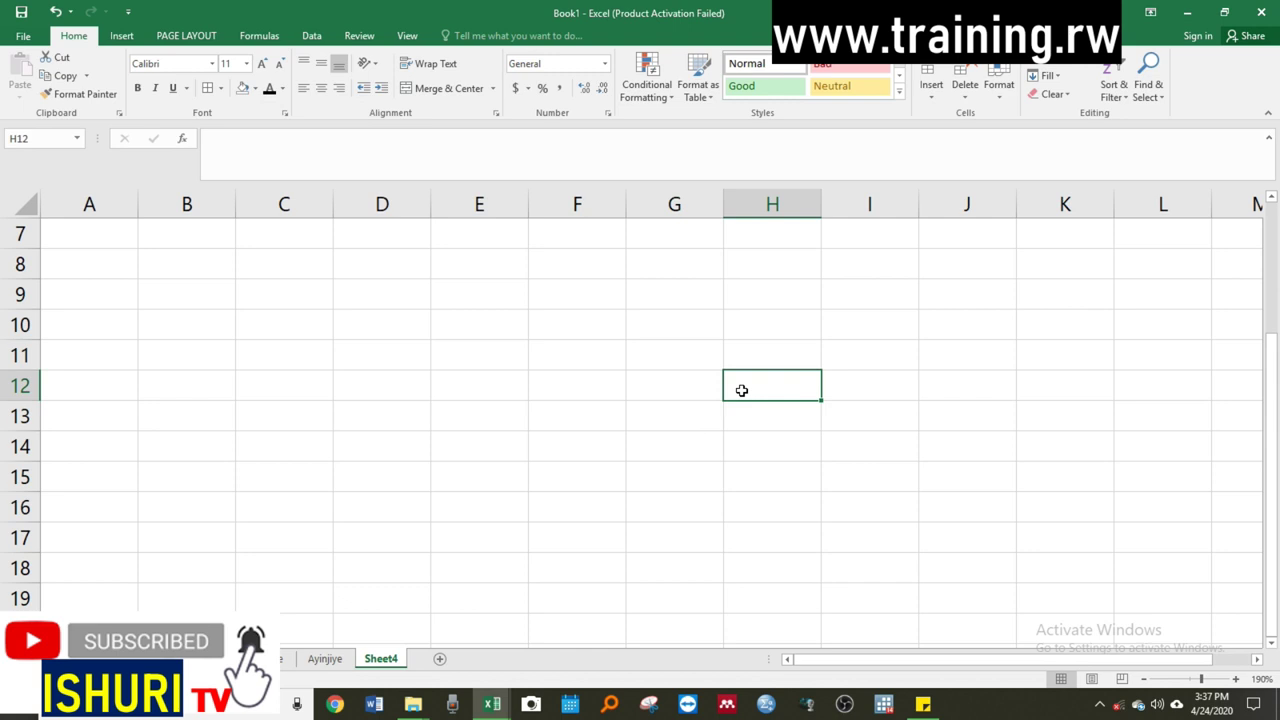
left_click(517, 319)
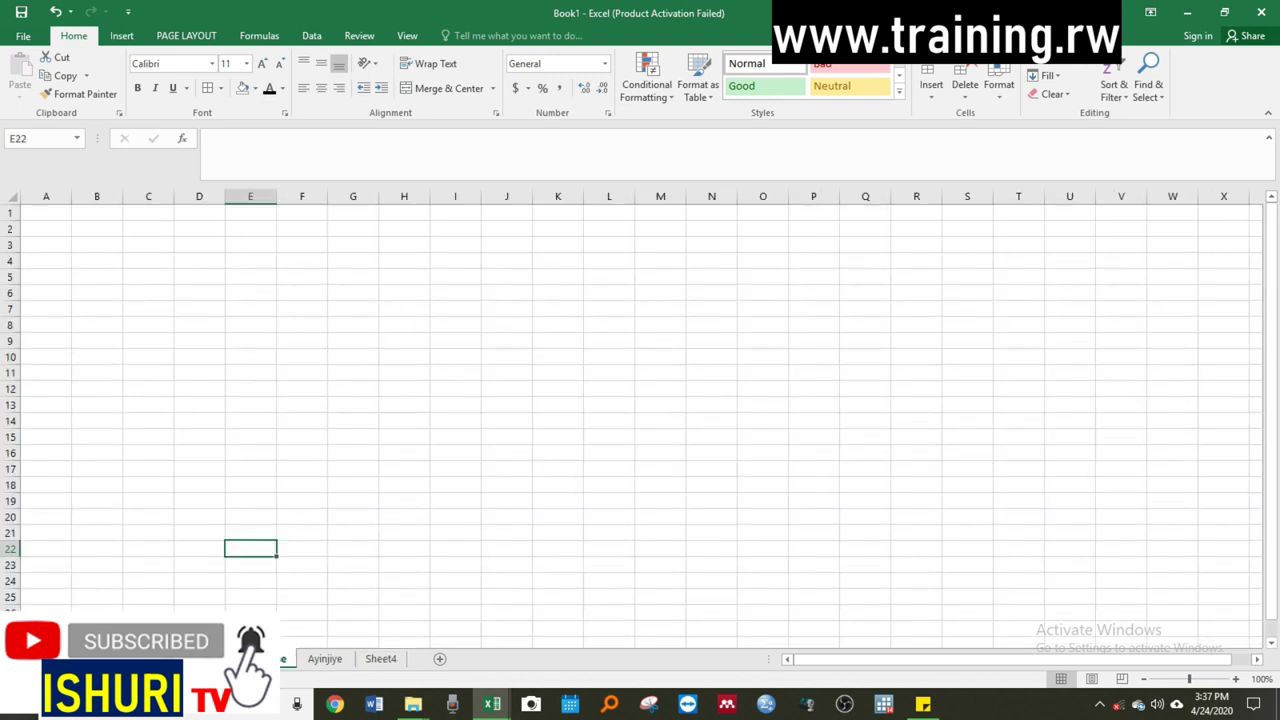
left_click(1236, 679)
left_click(1236, 679)
left_click(1236, 679)
left_click(1236, 679)
left_click(706, 443)
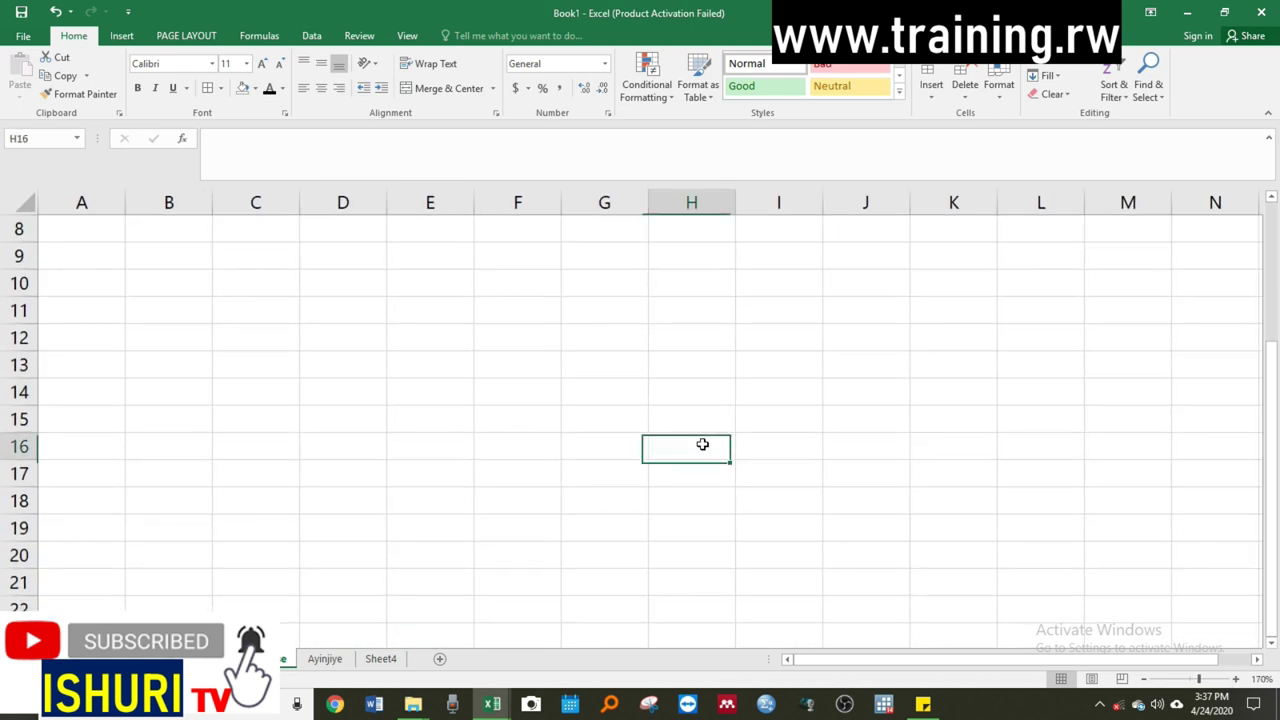
scroll(1272, 392, "up", 3)
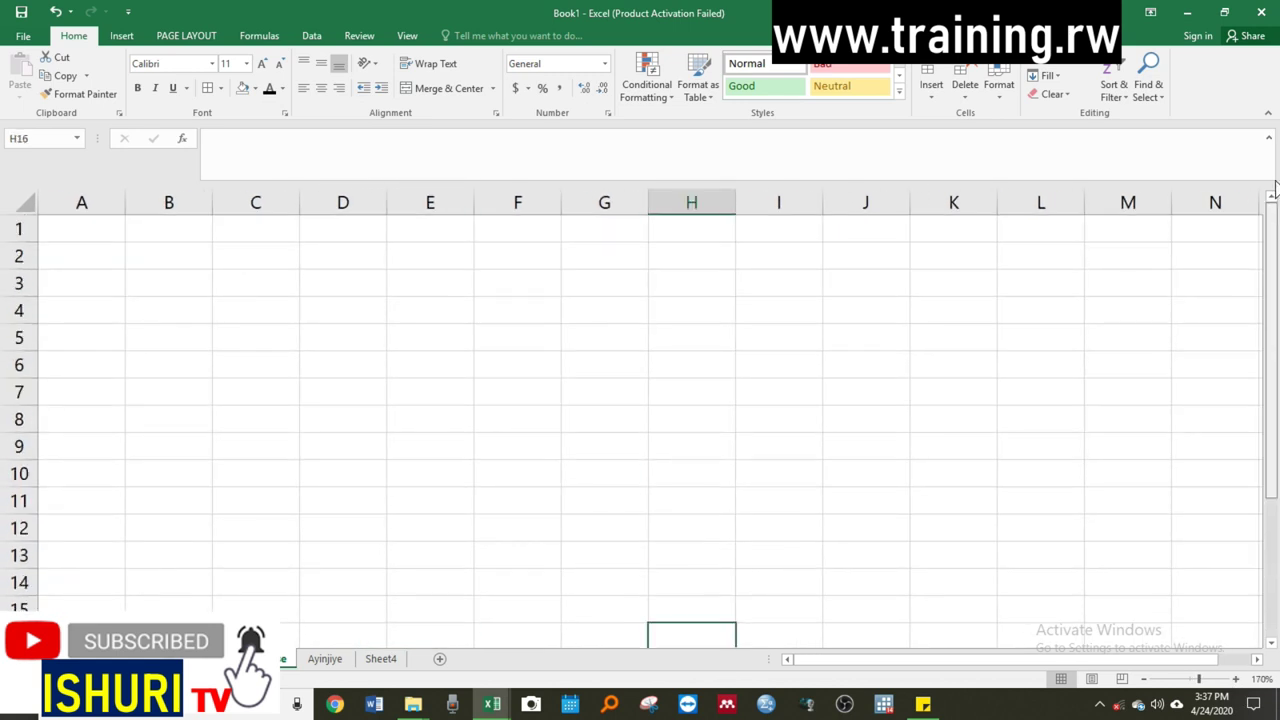
- Select the C2:D3 header block and make row 3 taller
left_click(470, 318)
left_click(278, 274)
left_click(151, 288)
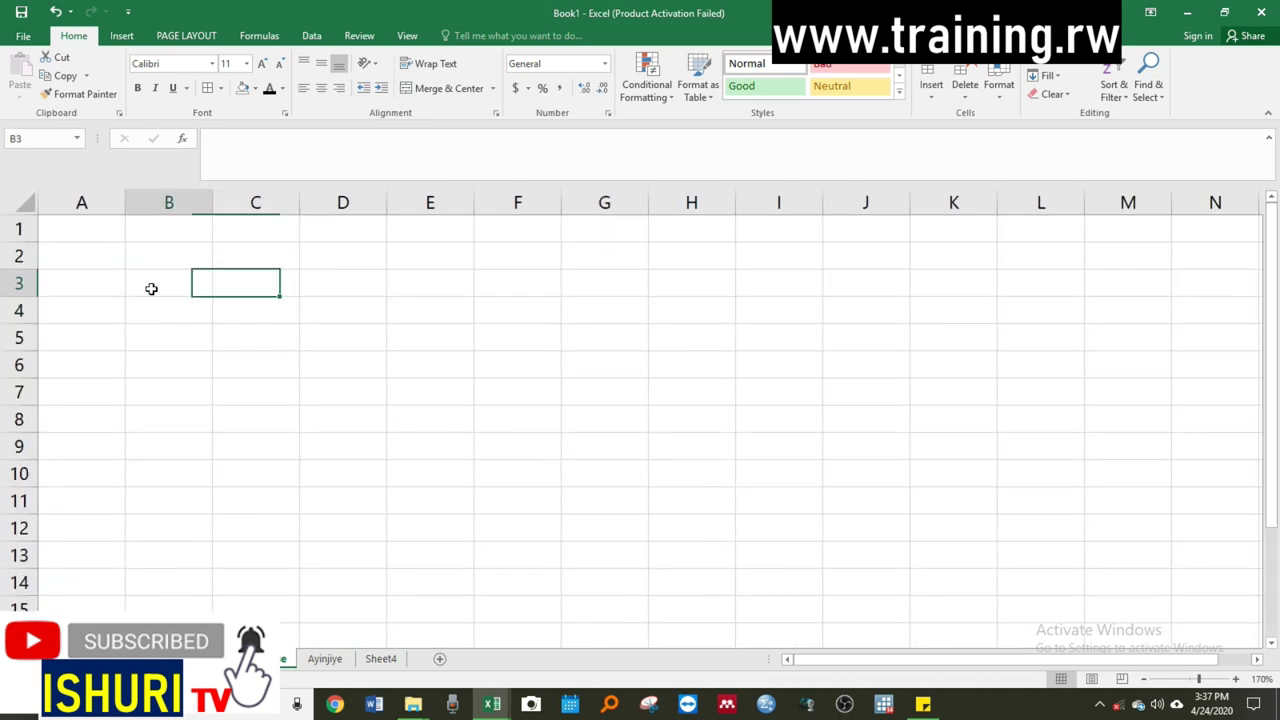
left_click(288, 220)
left_click(293, 294)
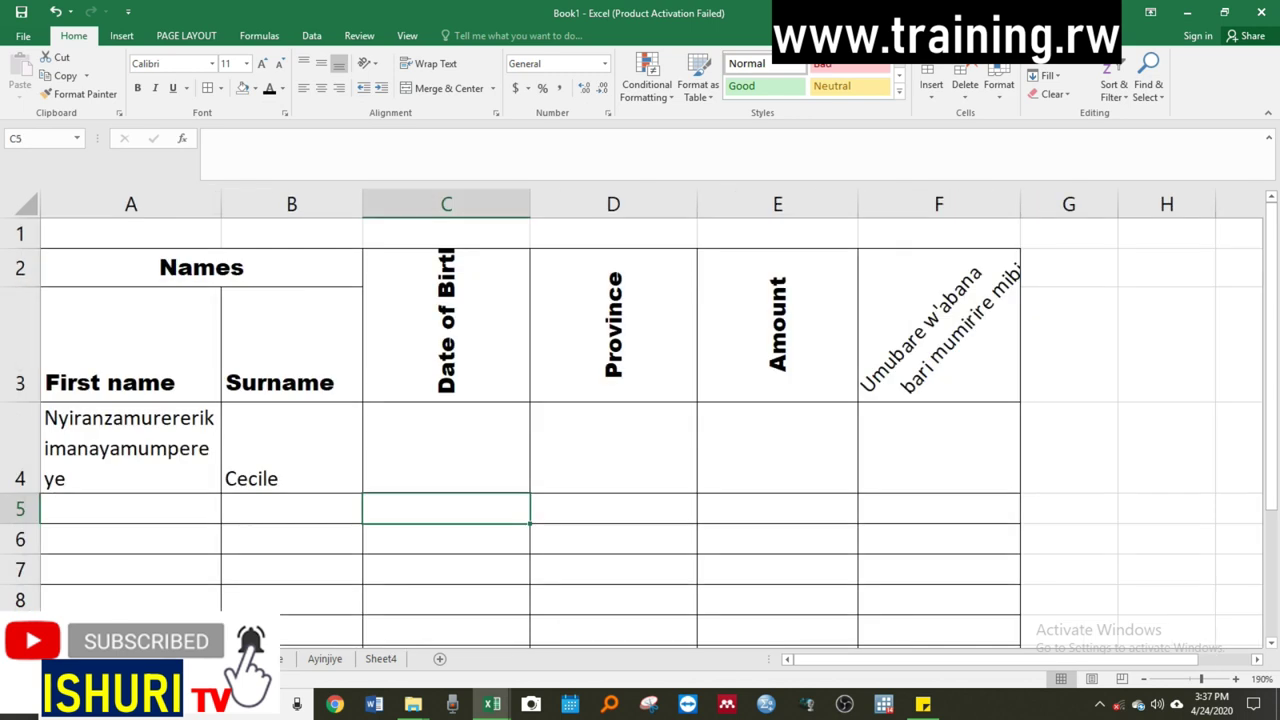
left_click(251, 418)
left_click(453, 460)
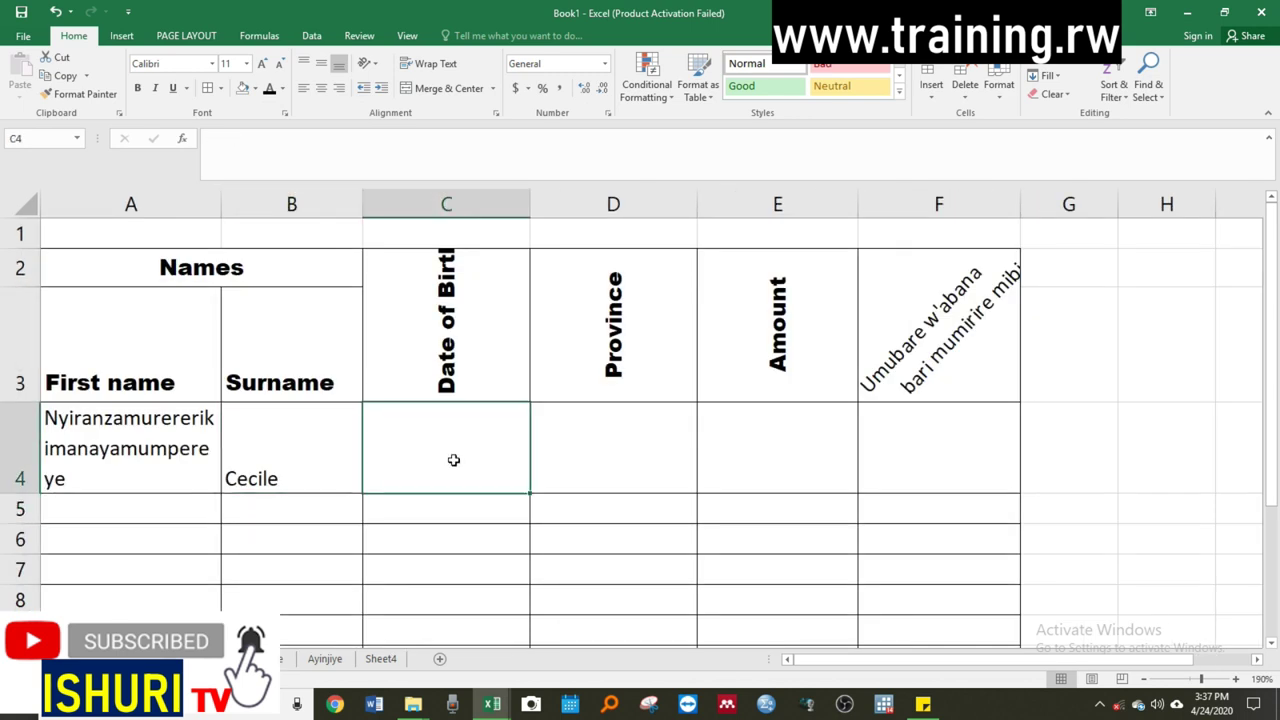
left_click_drag(453, 460, 560, 451)
left_click(560, 360)
key("Left")
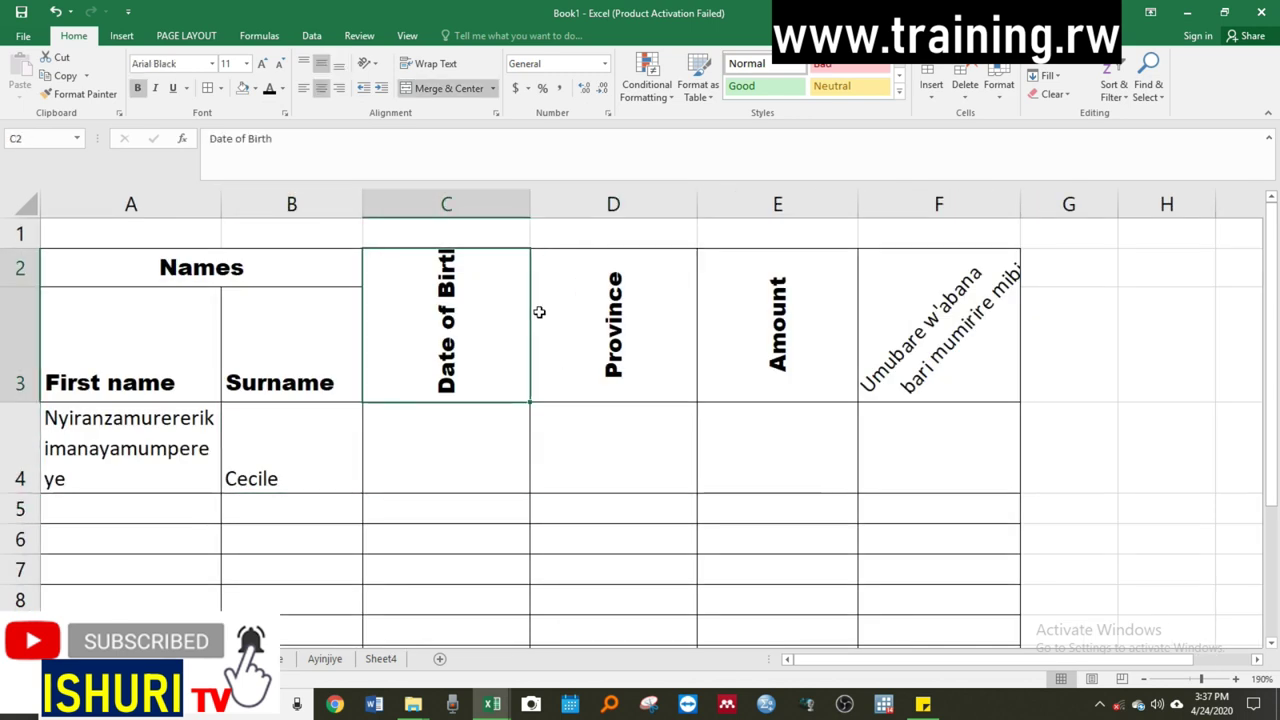
left_click(539, 312, "shift")
left_click_drag(23, 402, 24, 424)
- Select the Date of Birth, Province and Amount header cells in turn
left_click(410, 408)
left_click(594, 380)
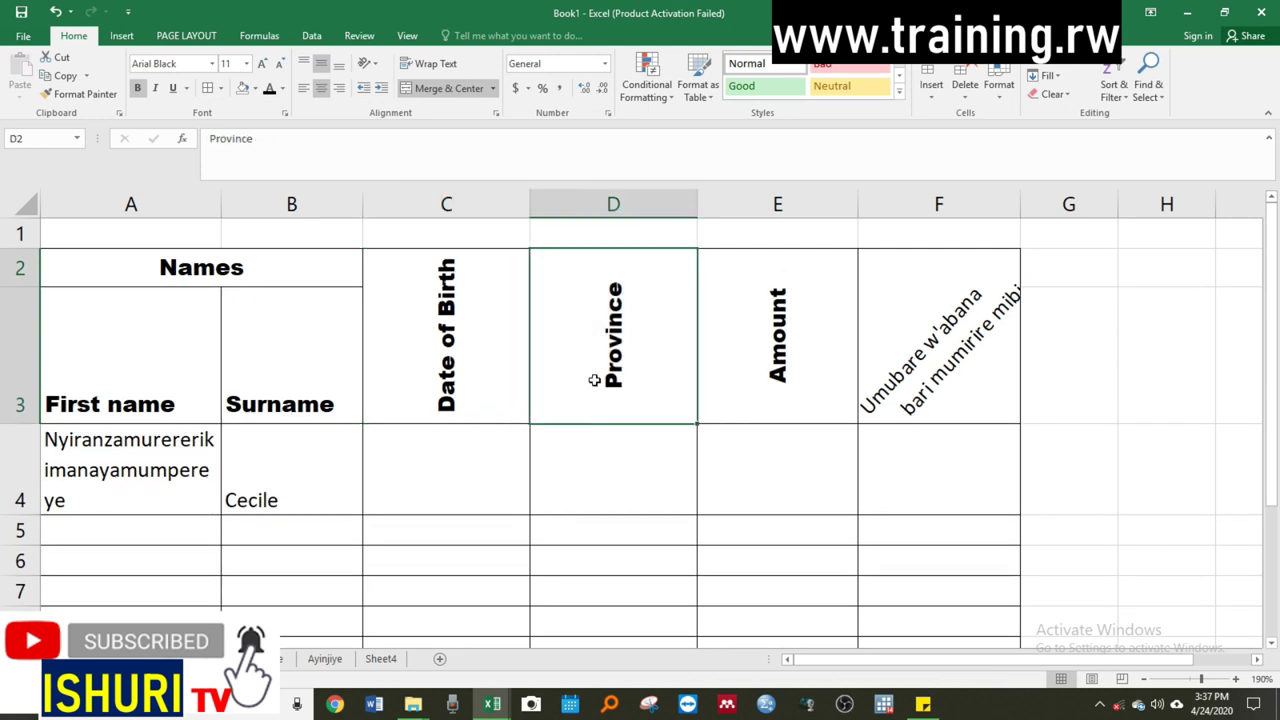
left_click(823, 343)
left_click(597, 491)
left_click(406, 500)
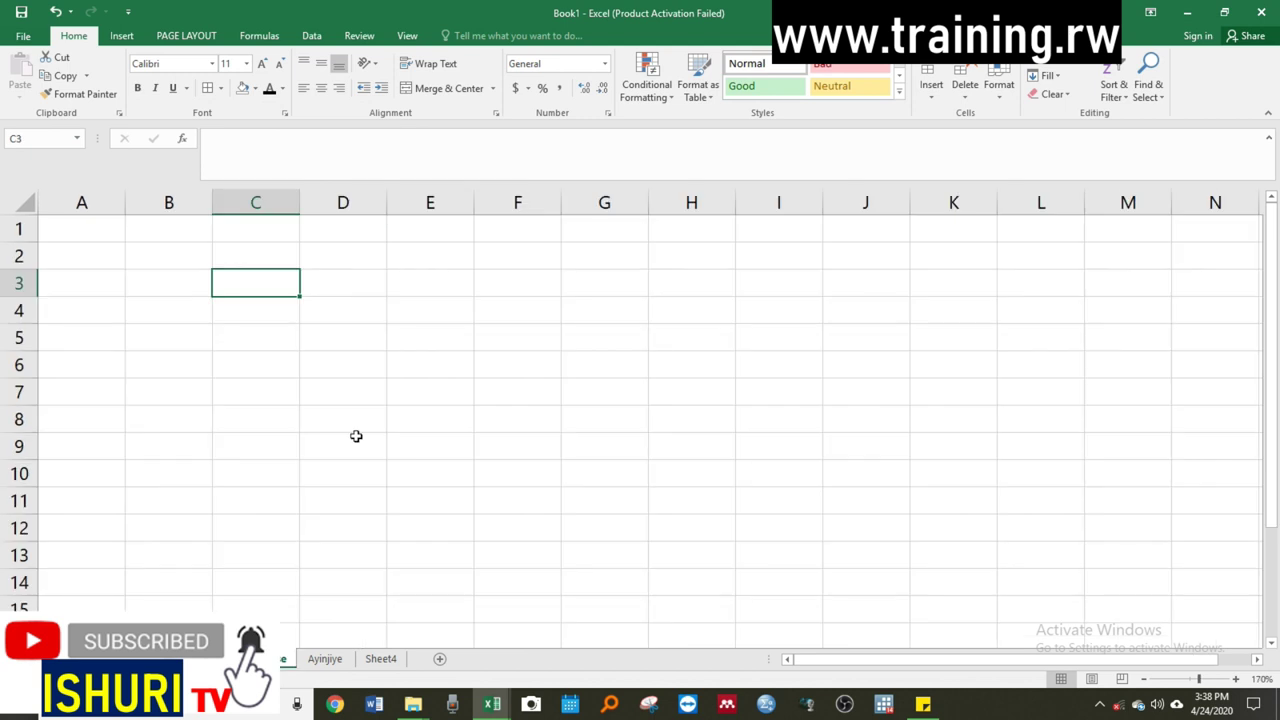
left_click(534, 281)
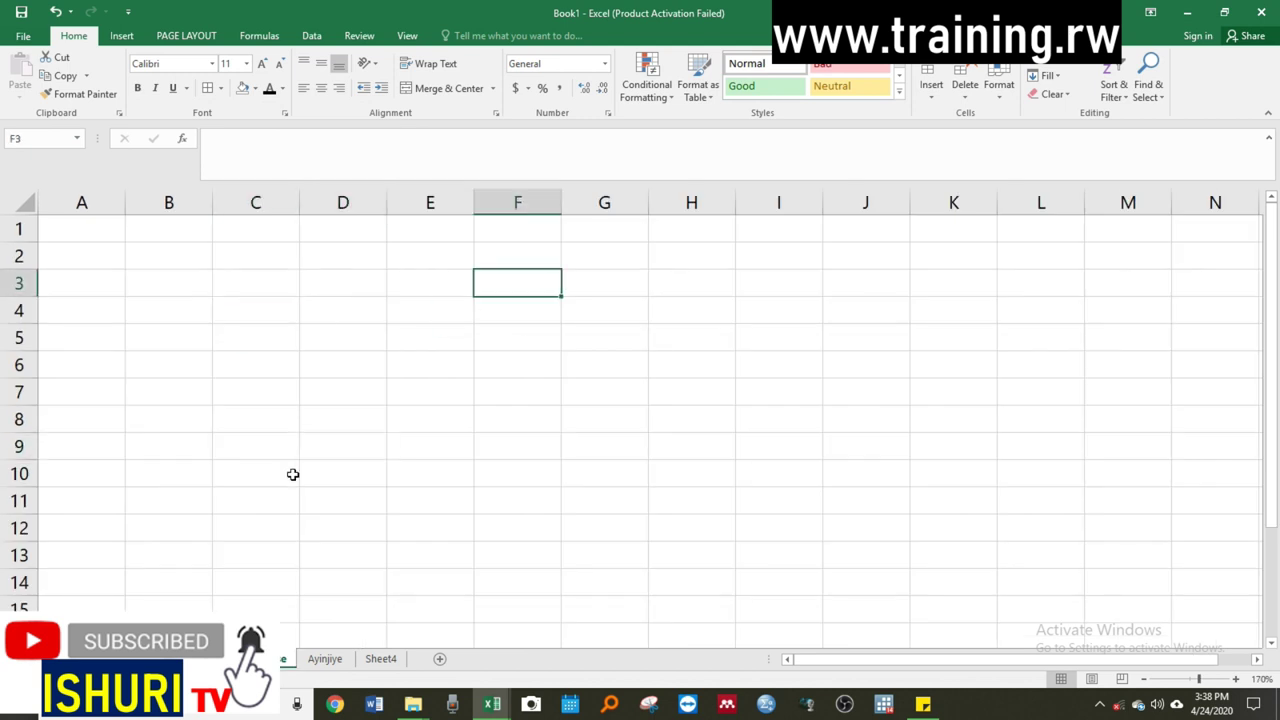
left_click(443, 322)
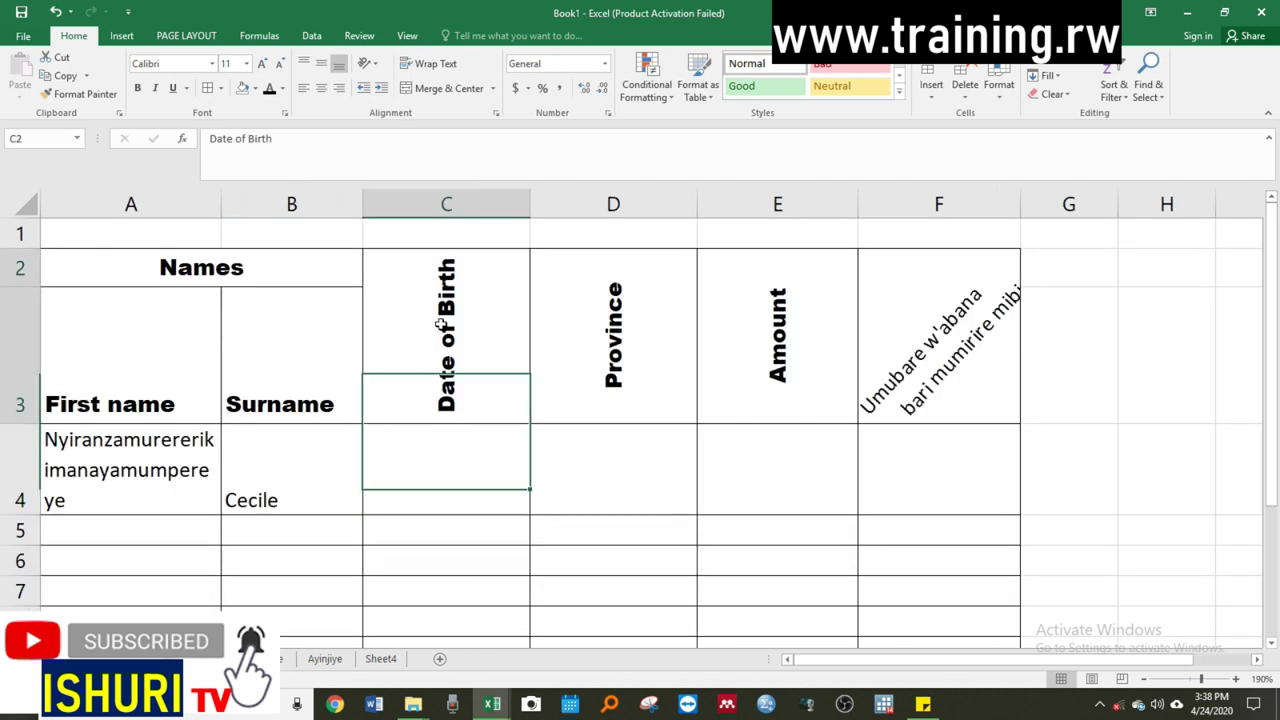
left_click(655, 306)
left_click(417, 469)
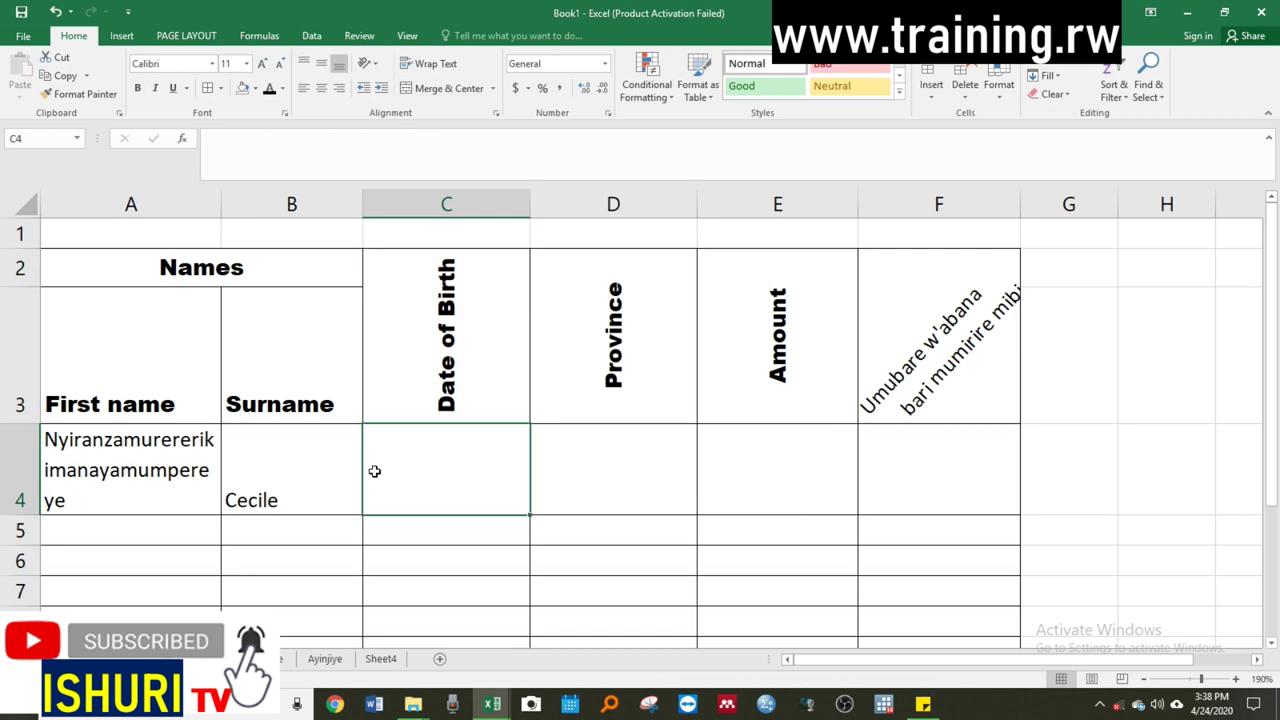
left_click(600, 455)
left_click(634, 309)
left_click(515, 308)
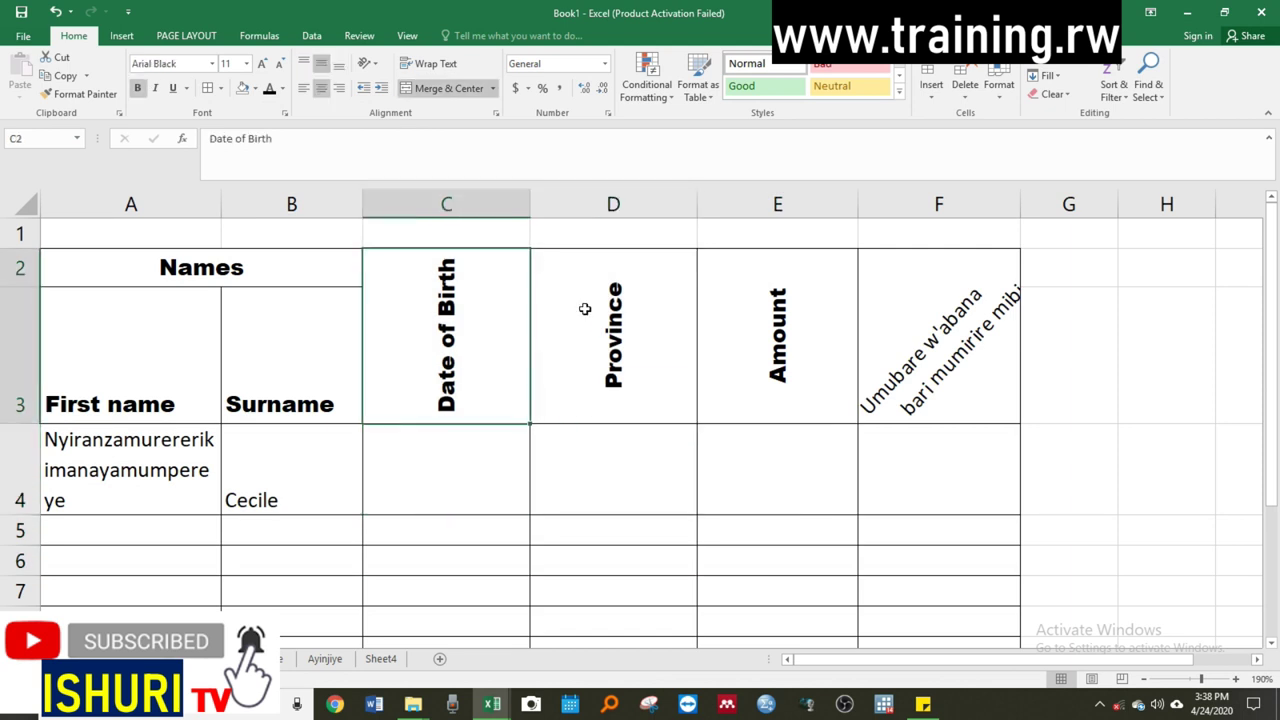
left_click(641, 307)
left_click(769, 297)
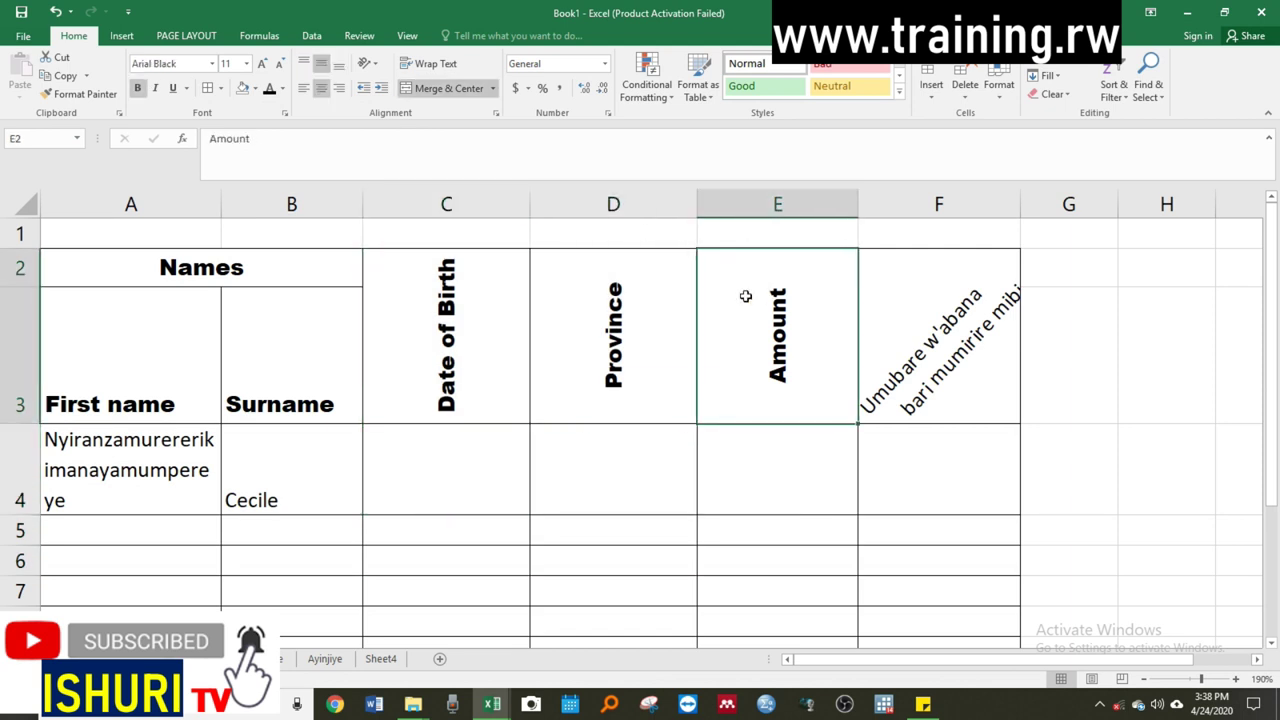
left_click(631, 315)
left_click(457, 335)
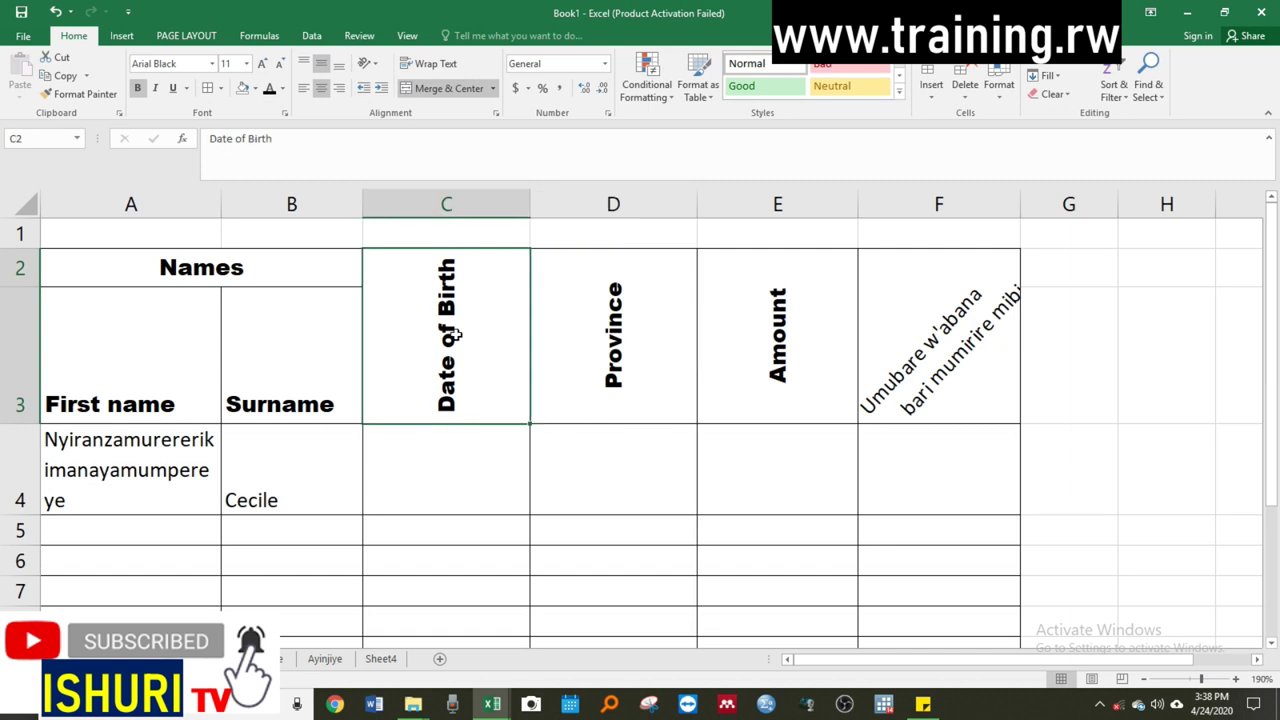
- Make row 3 slightly taller, then check the Names, Date of Birth, Province, Amount and column F headers
left_click_drag(22, 424, 22, 433)
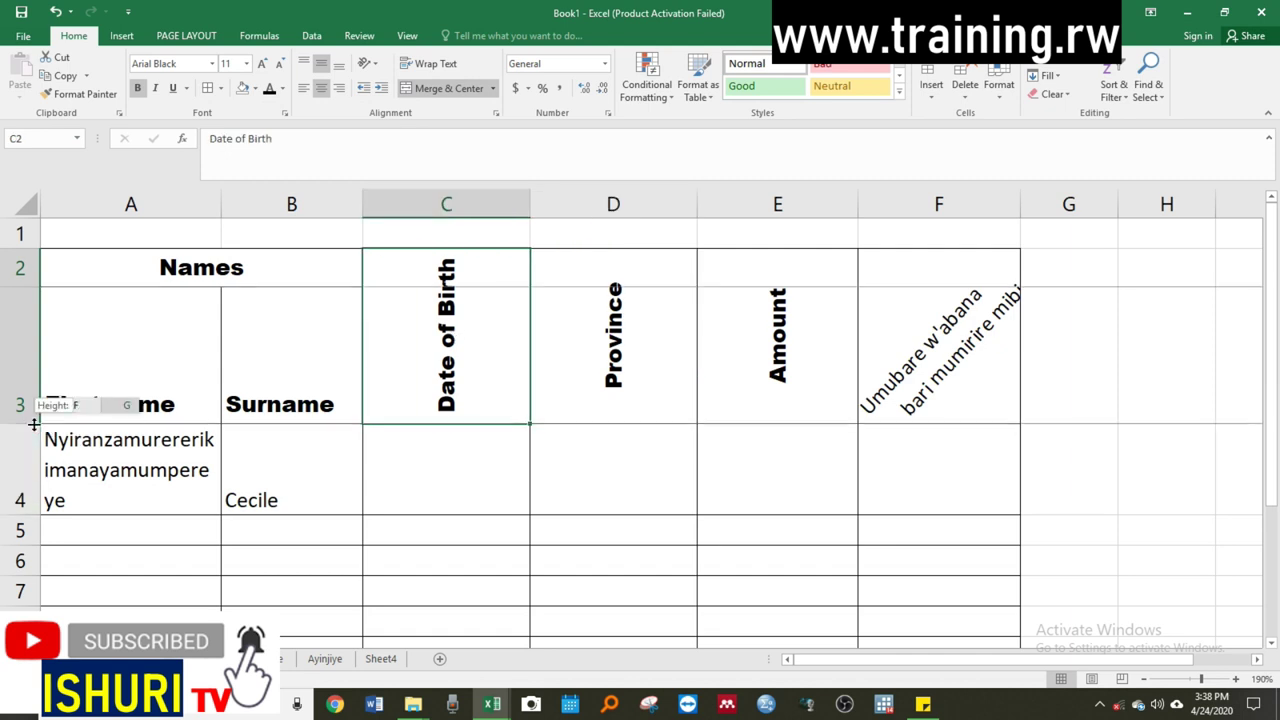
left_click(349, 371)
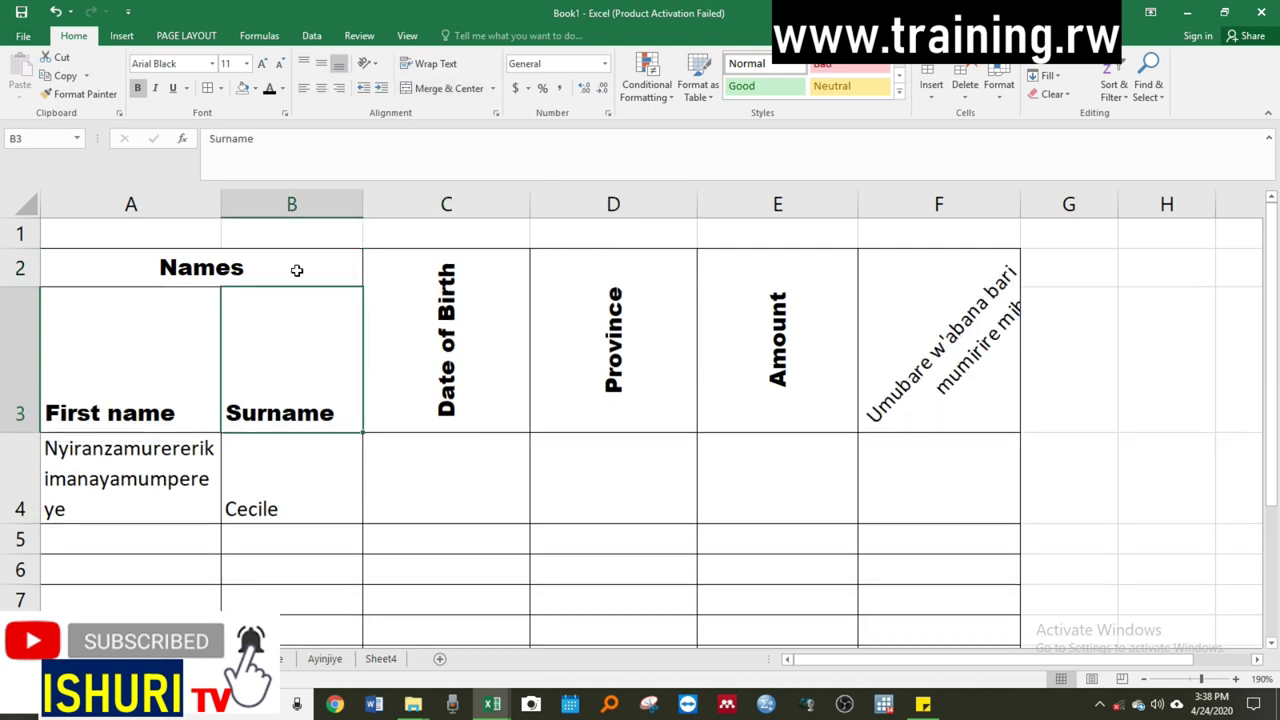
left_click_drag(294, 271, 343, 374)
left_click(452, 355)
left_click(621, 329)
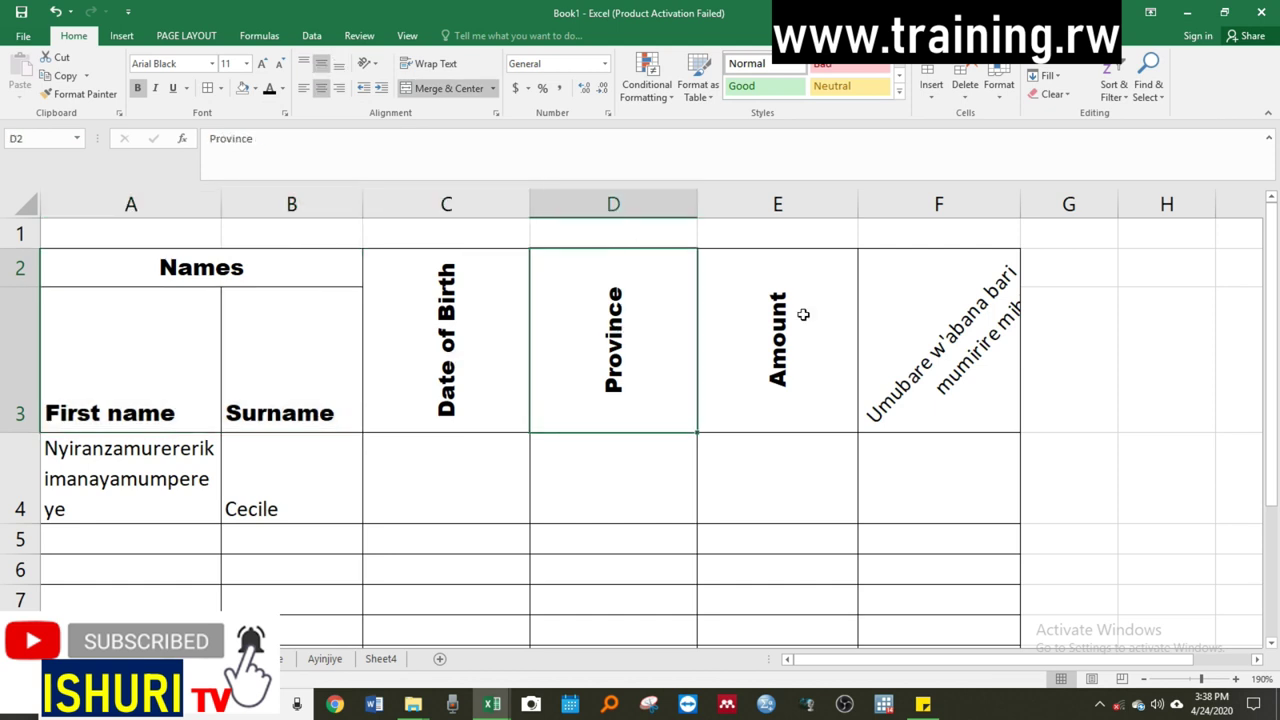
left_click(803, 315)
left_click(927, 302)
- Step through cell E4 and the Amount, Province, Date of Birth and column F headers
left_click(809, 449)
left_click(702, 372)
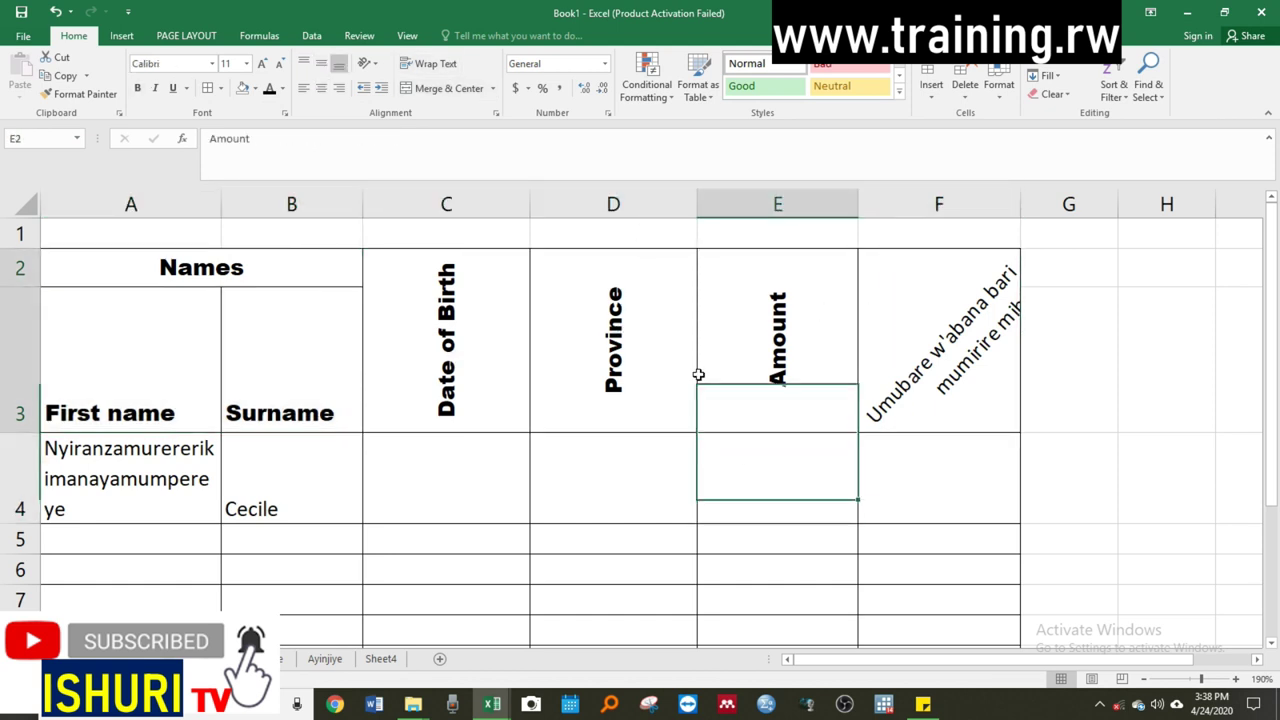
left_click(594, 349)
left_click(499, 332)
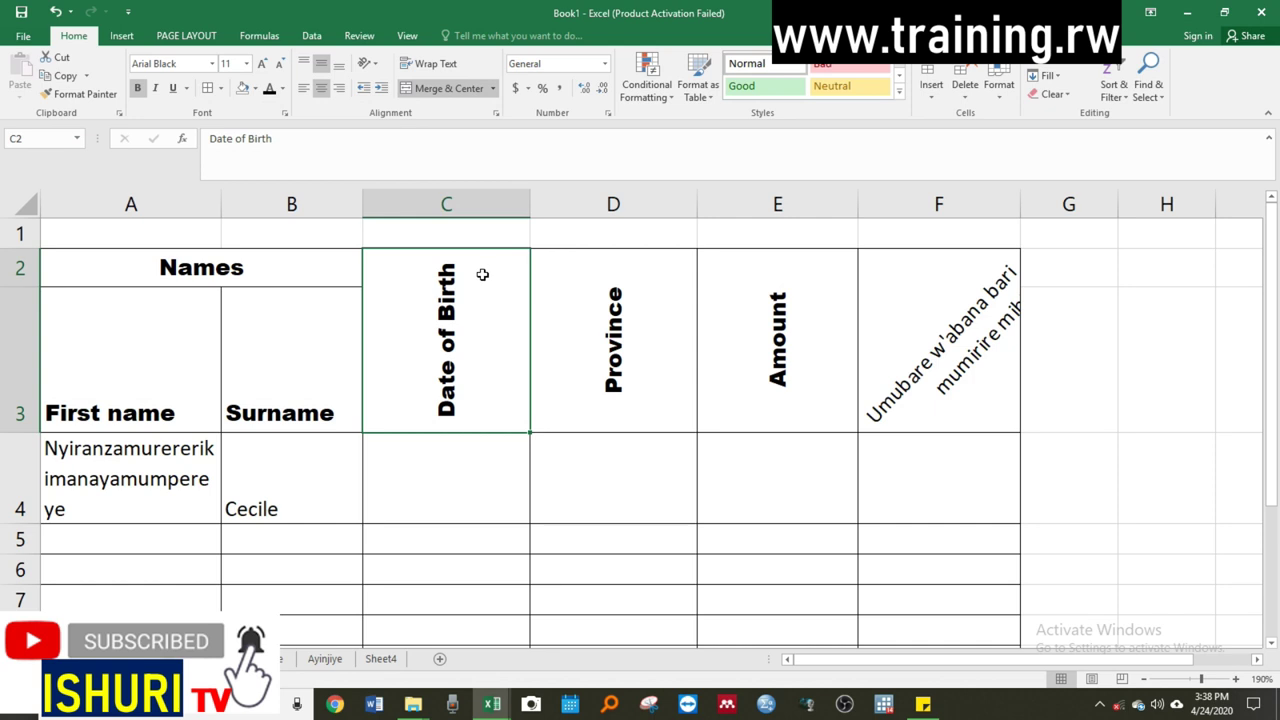
left_click(599, 291)
left_click(834, 289)
left_click(934, 277)
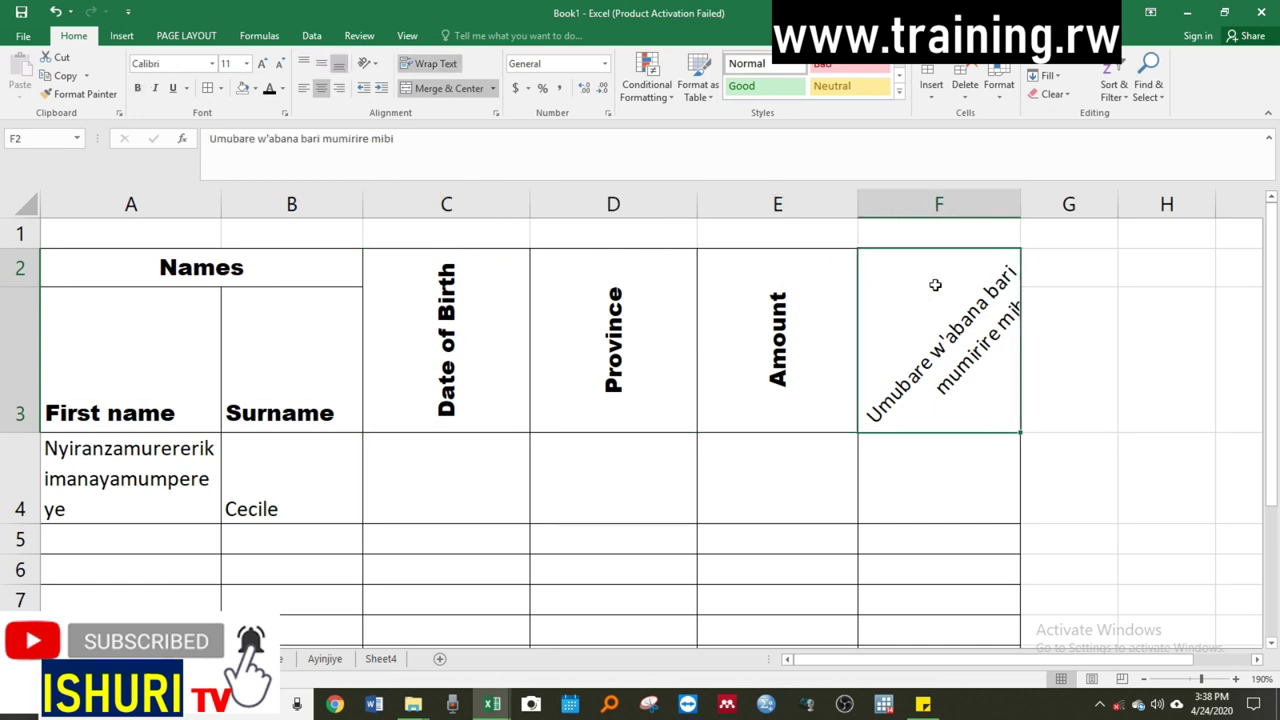
- Recheck the Amount, Province, Date of Birth, Surname and merged Names headers
left_click(723, 323)
left_click(611, 311)
left_click(477, 302)
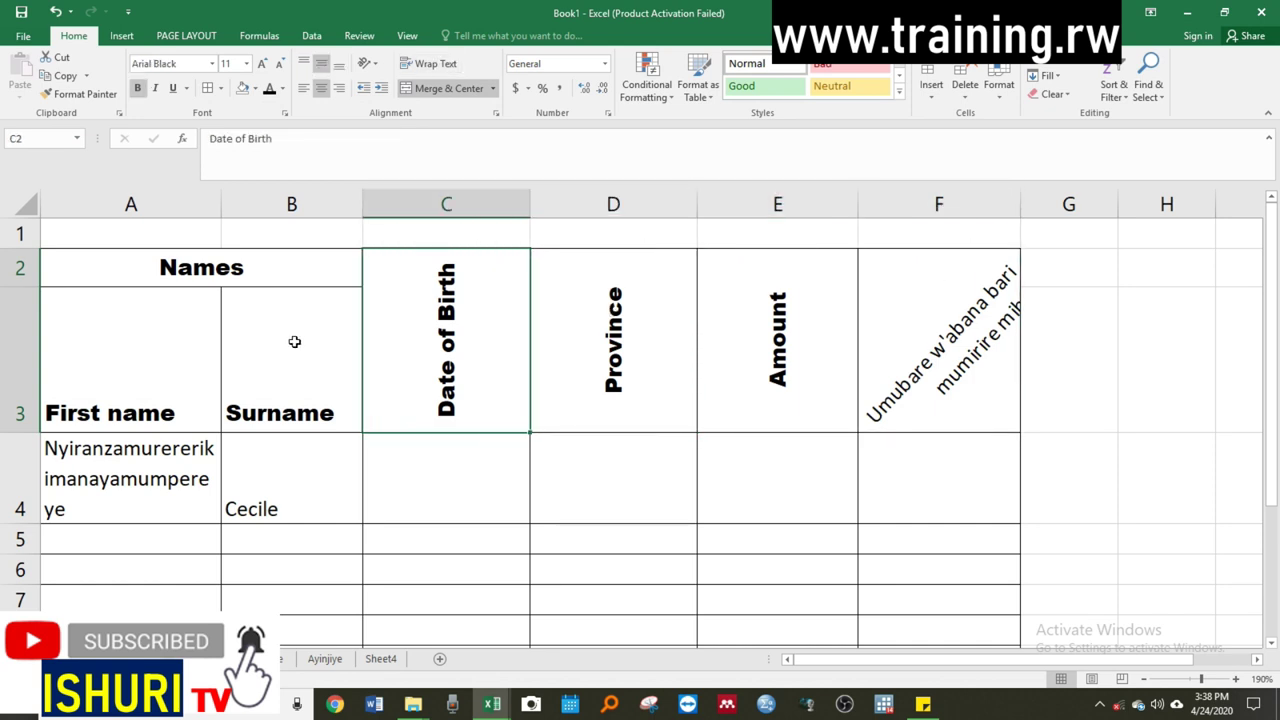
left_click(273, 322)
left_click(270, 261)
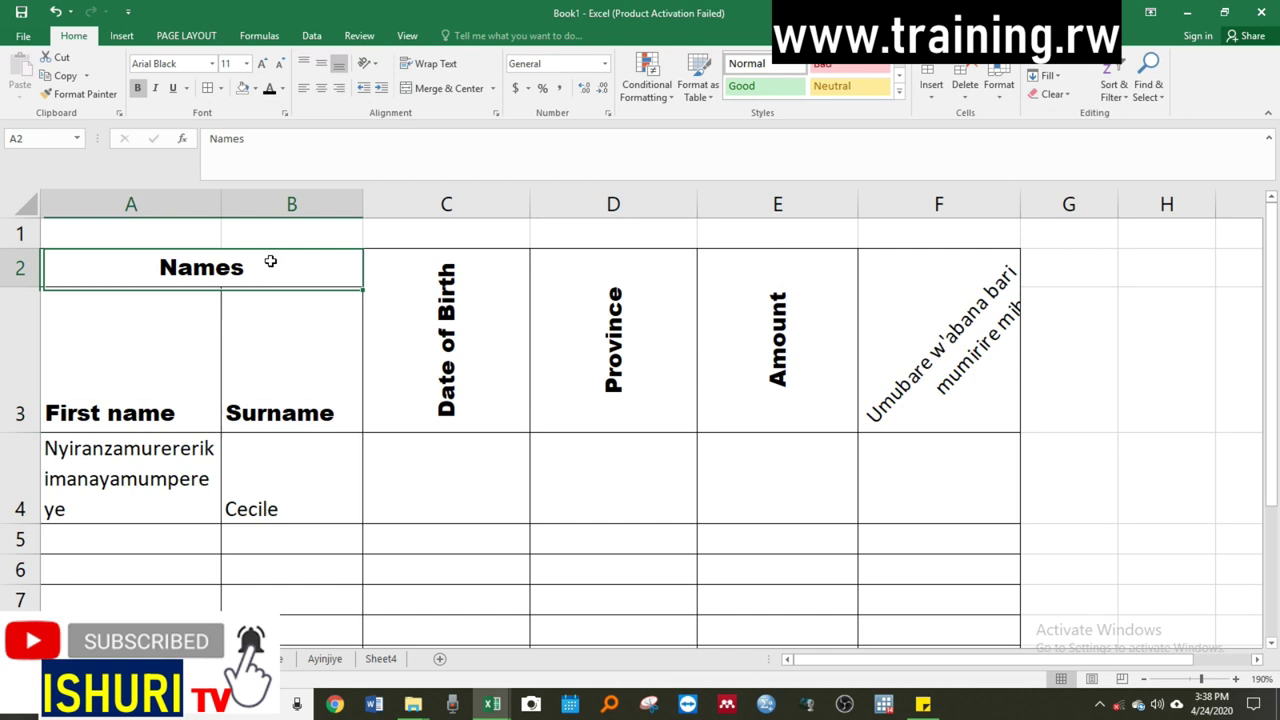
left_click(489, 330)
left_click(585, 322)
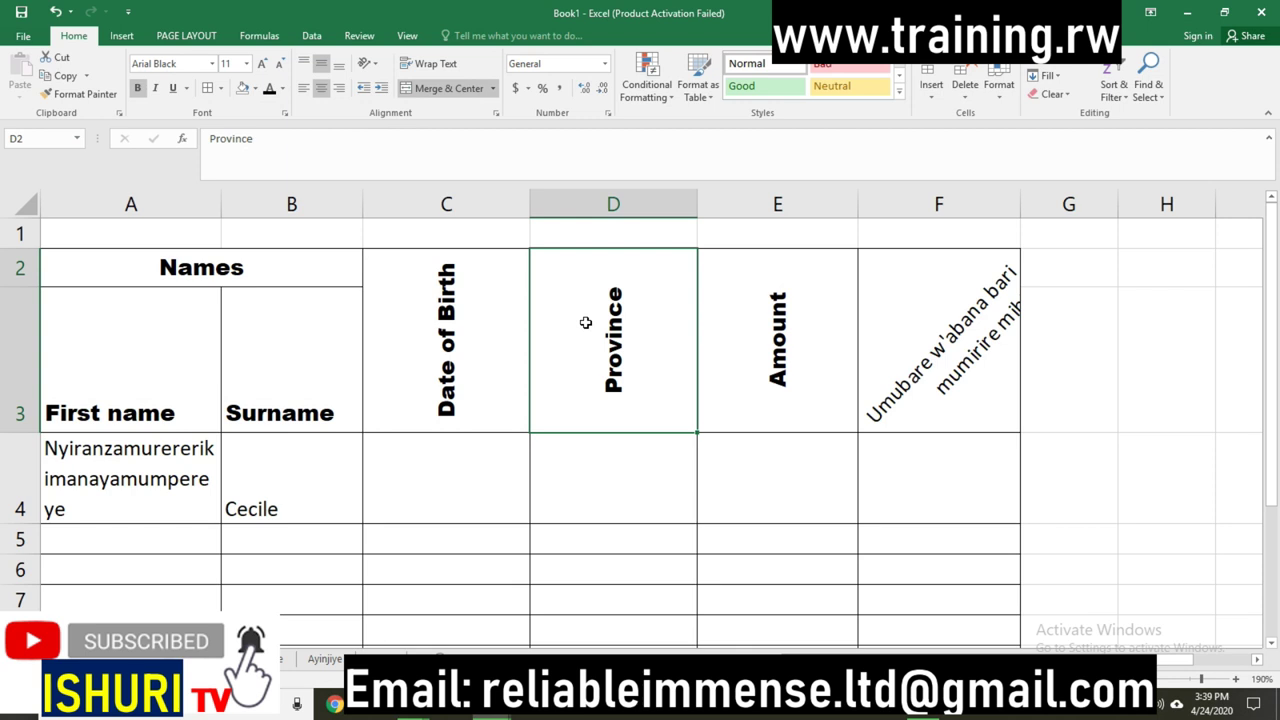
- Review the Date of Birth, Province, Amount and column F headers
left_click(460, 333)
left_click(605, 344)
left_click(866, 333)
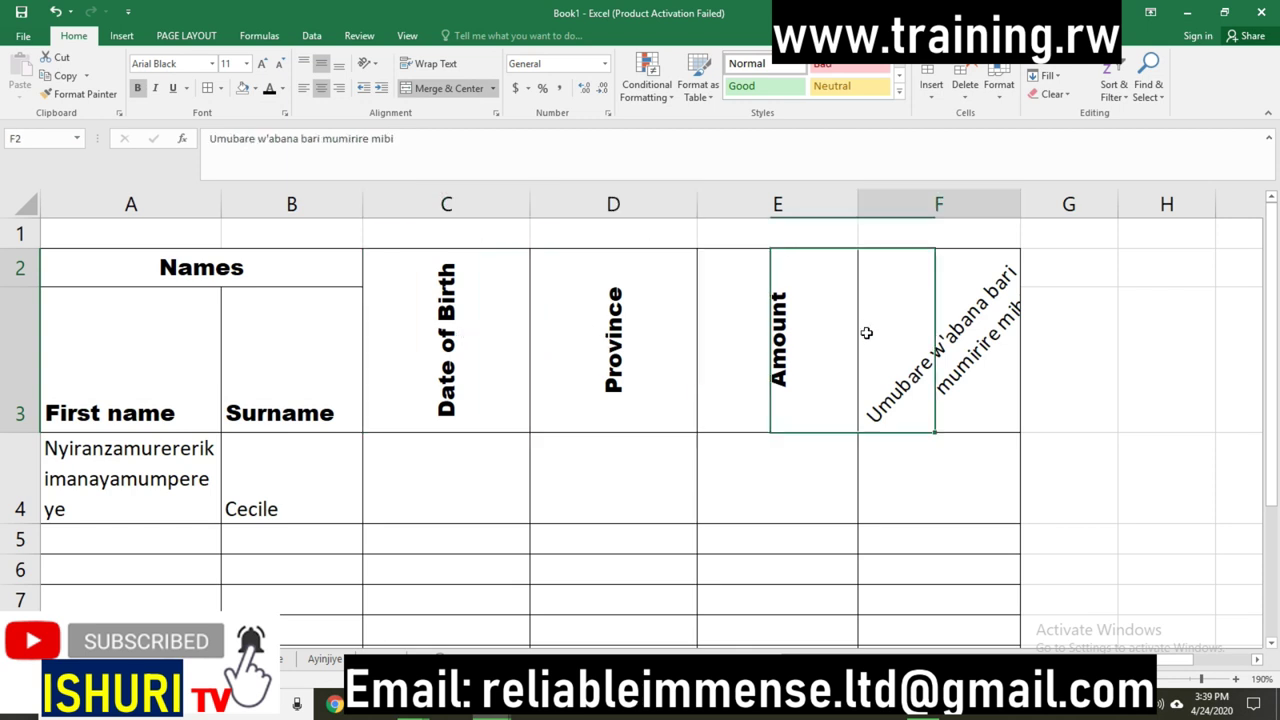
left_click(653, 355)
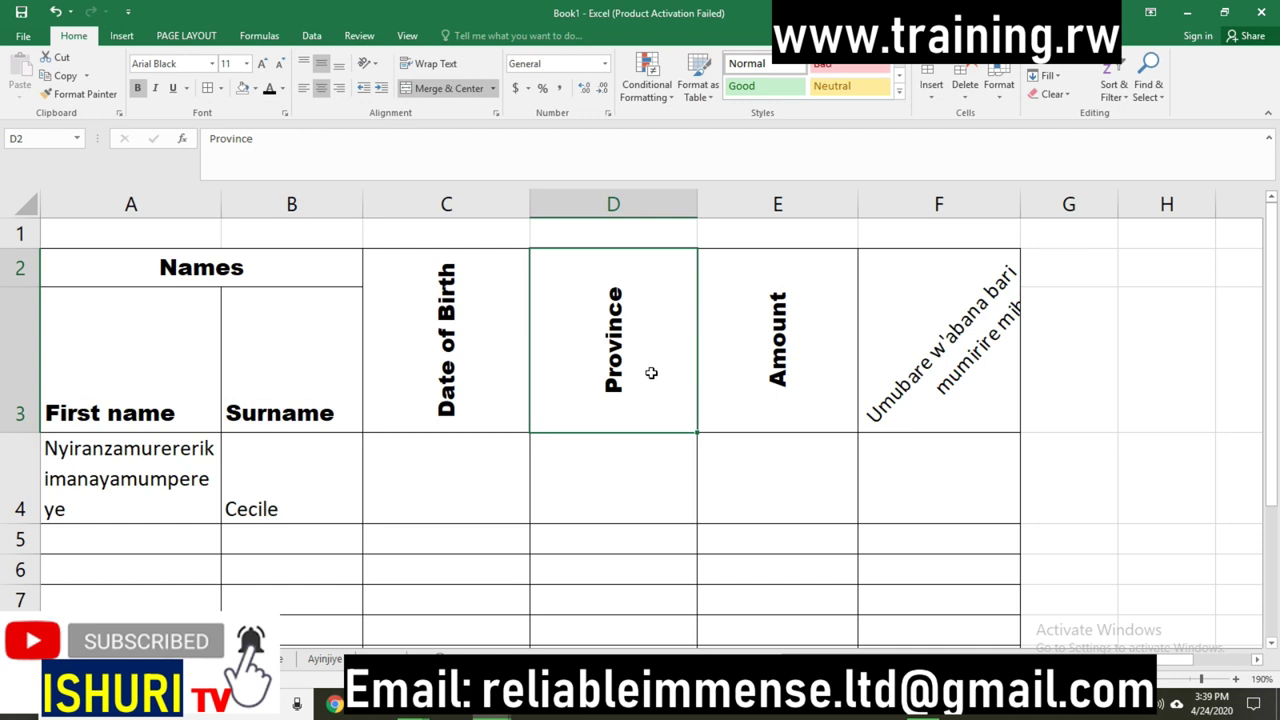
left_click(781, 358)
- Widen column A so the long first name in A4 wraps onto two lines
left_click(593, 518)
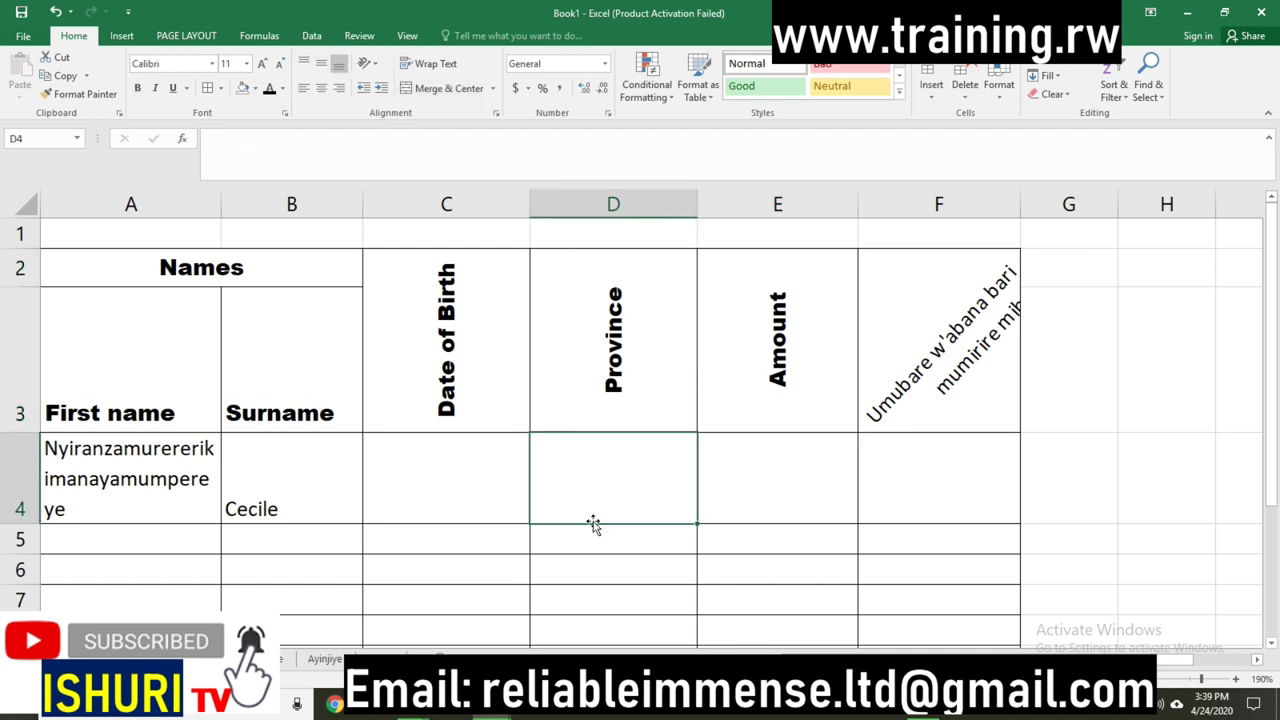
left_click(475, 510)
left_click(300, 500)
left_click(174, 492)
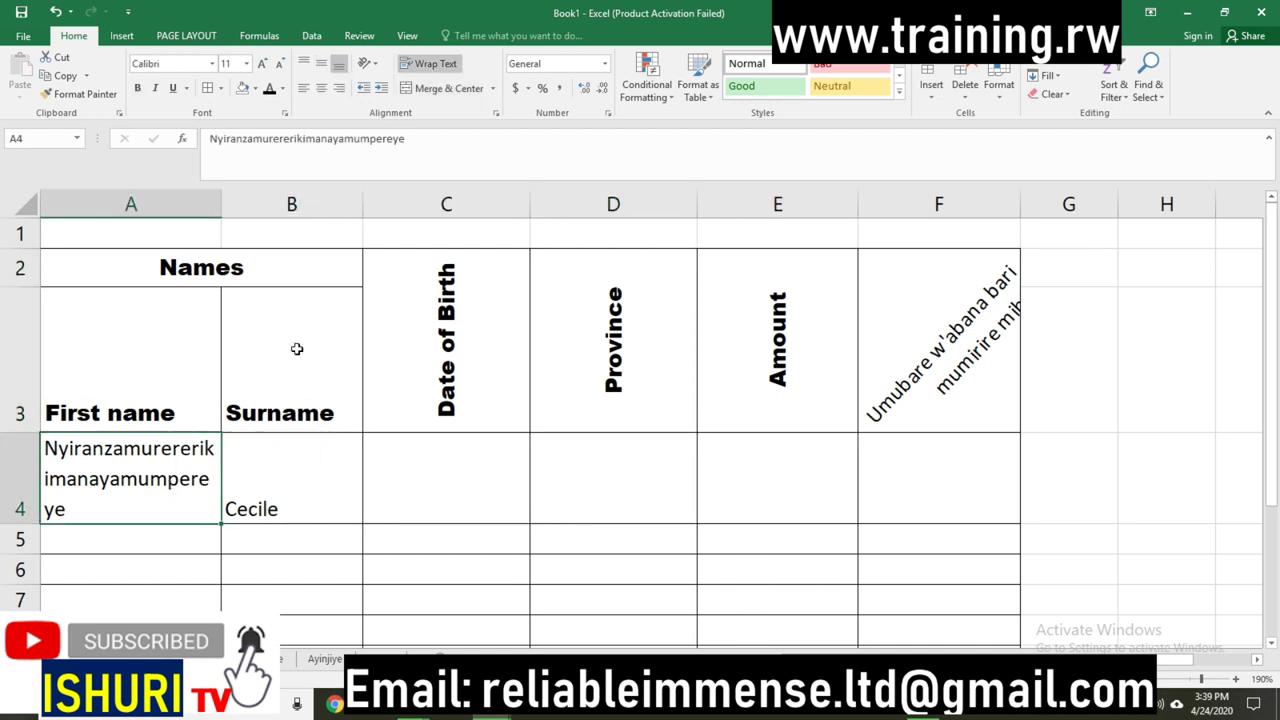
left_click(297, 349)
left_click(201, 301)
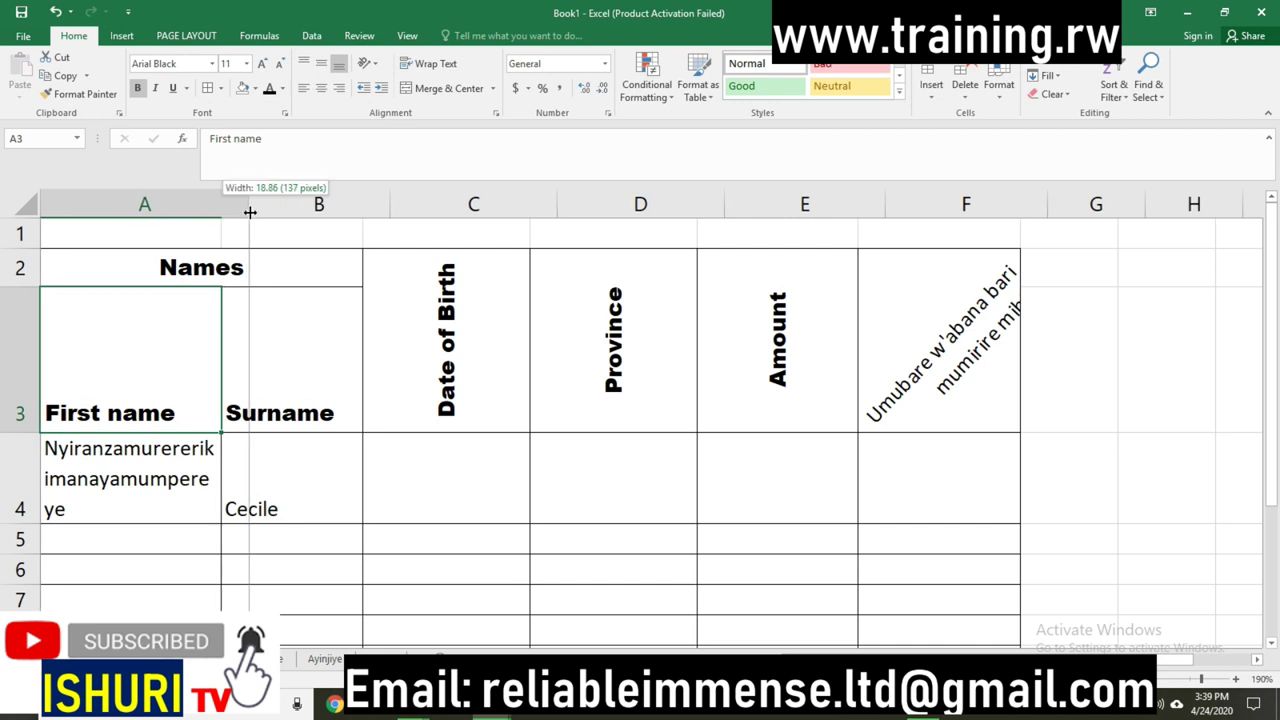
left_click_drag(222, 205, 249, 206)
- Check cells C4 and C5, then move between sheets with Ctrl+PageDown and Ctrl+PageUp
left_click(527, 455)
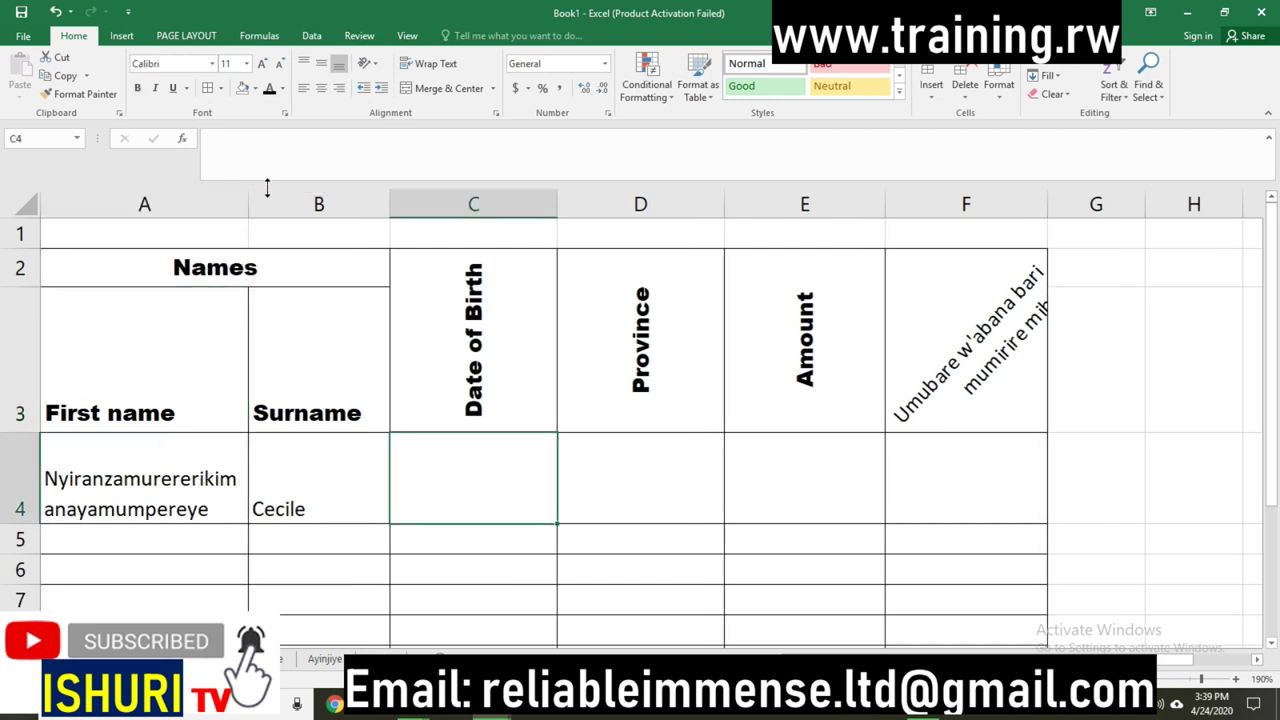
left_click(613, 306)
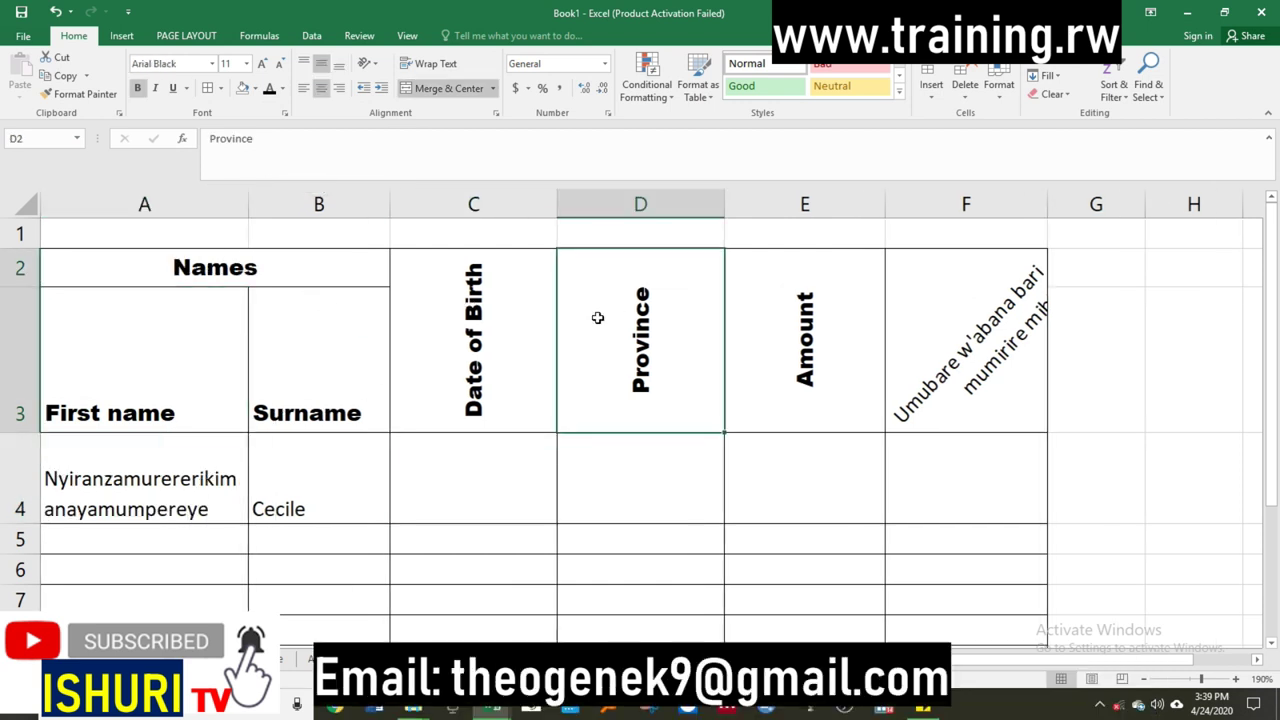
left_click(431, 531)
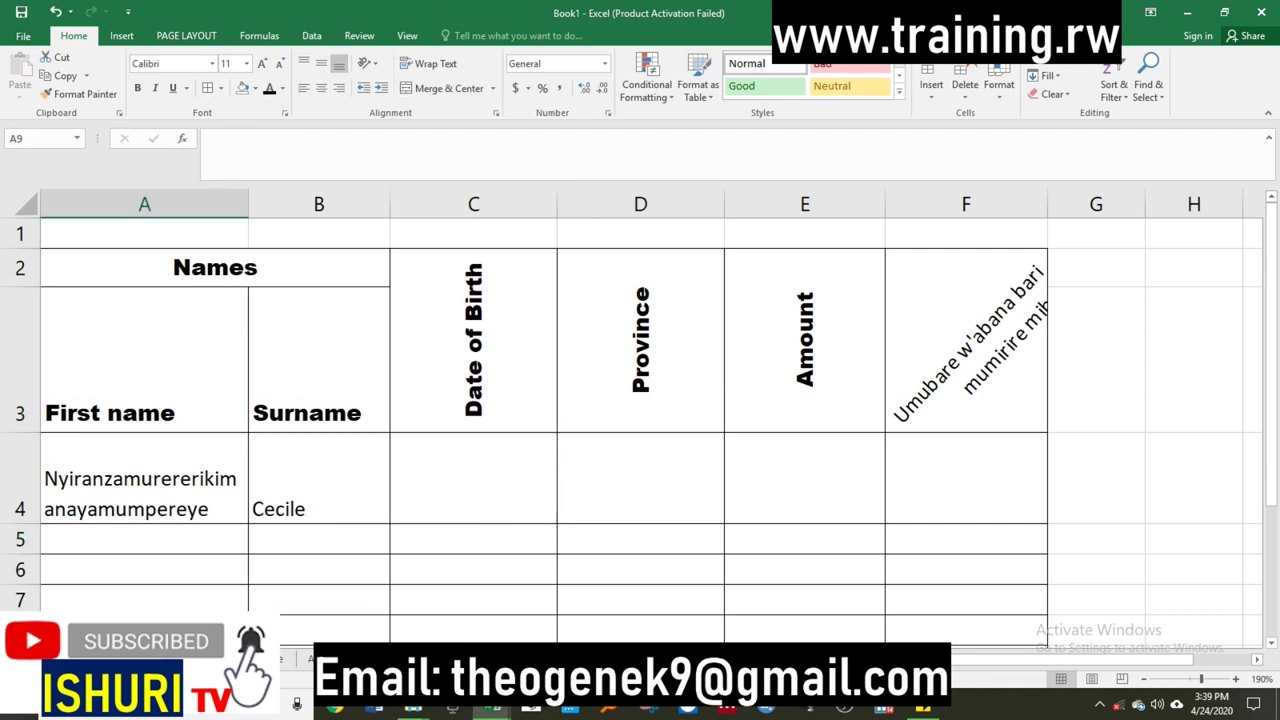
key("ctrl+Page_Down")
key("ctrl+Page_Down")
key("ctrl+Page_Up")
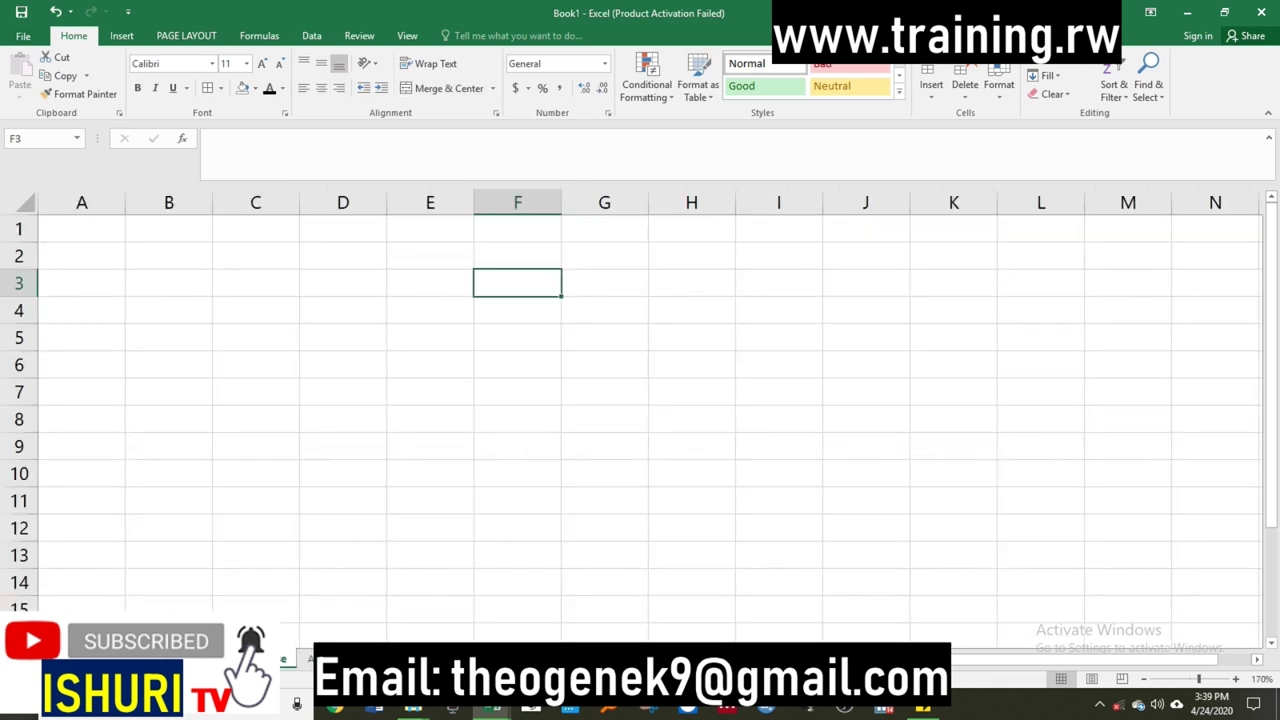
key("ctrl+Page_Up")
- Delete the current sheet from its tab menu and confirm the permanent deletion
right_click(120, 658)
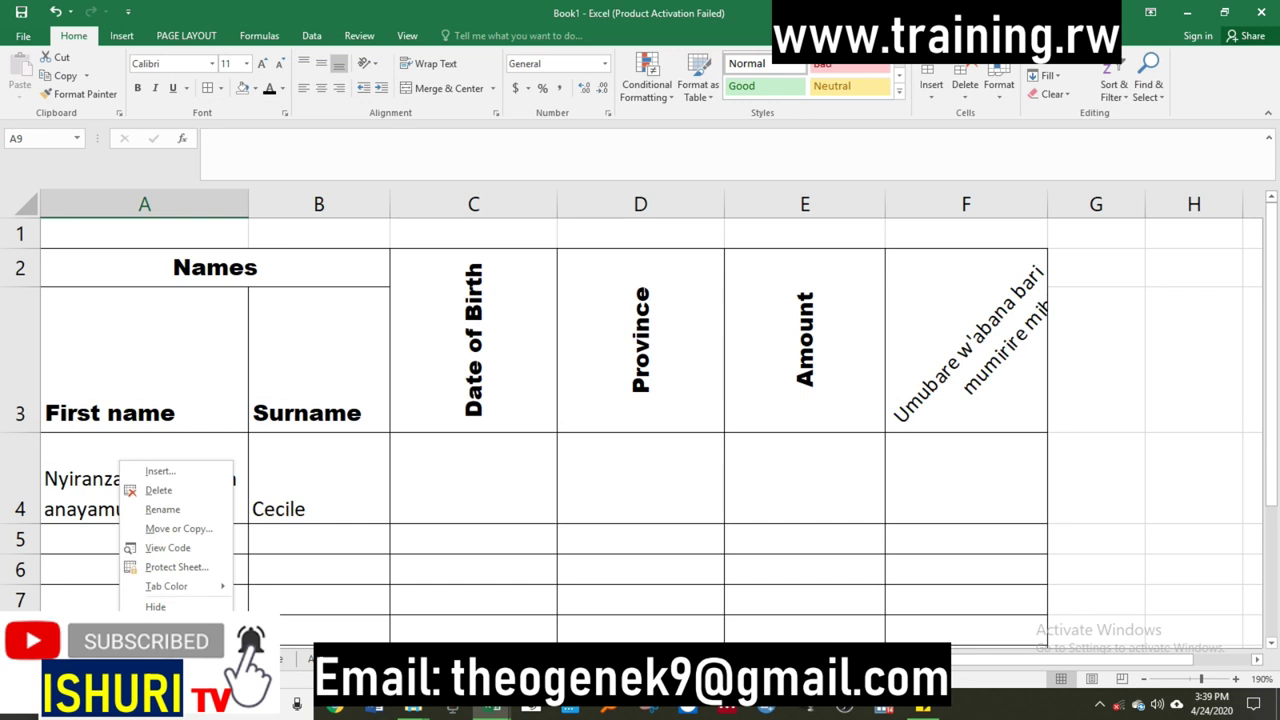
left_click(175, 495)
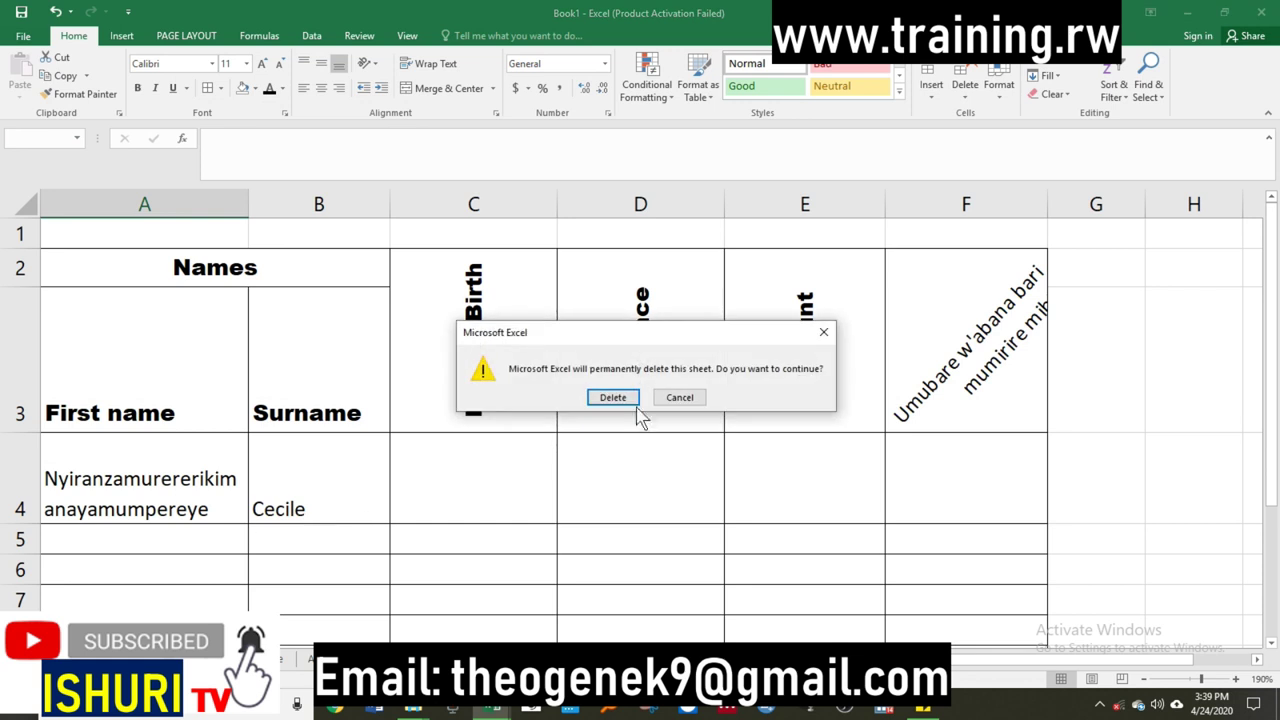
left_click(610, 398)
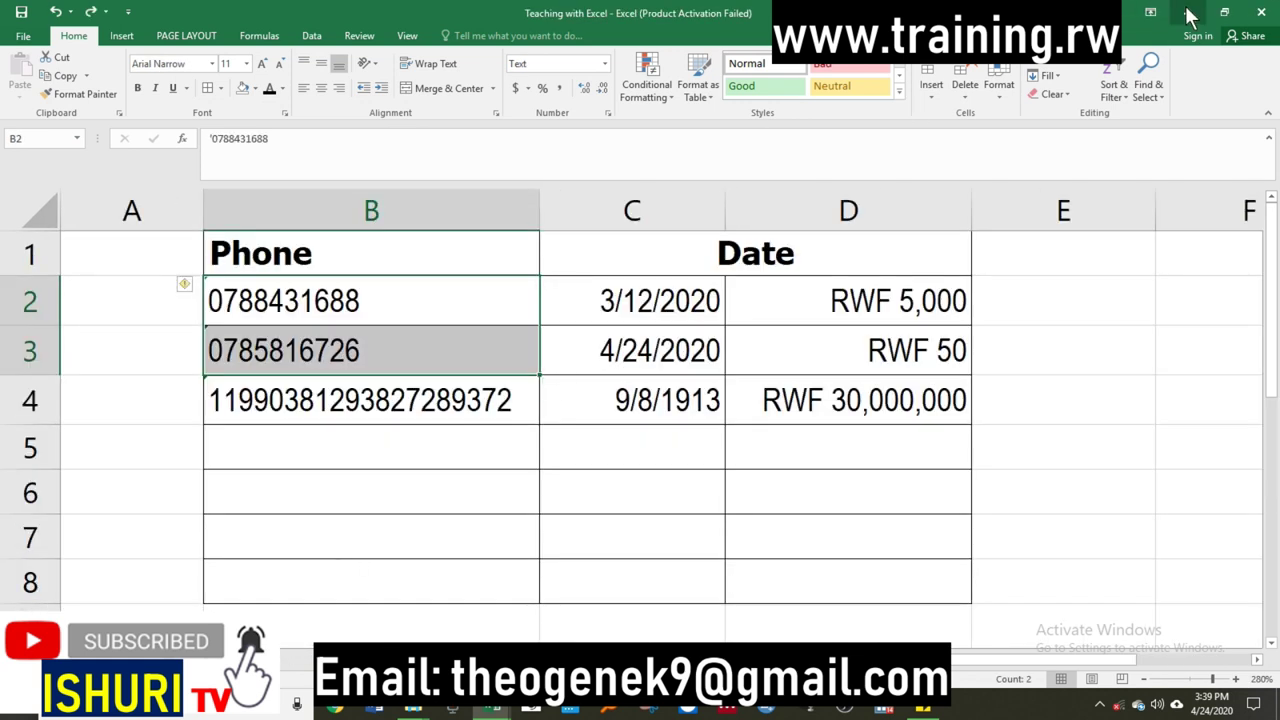
- Minimize the Teaching with Excel window to return to Book1's blank Sheet4
left_click(1188, 12)
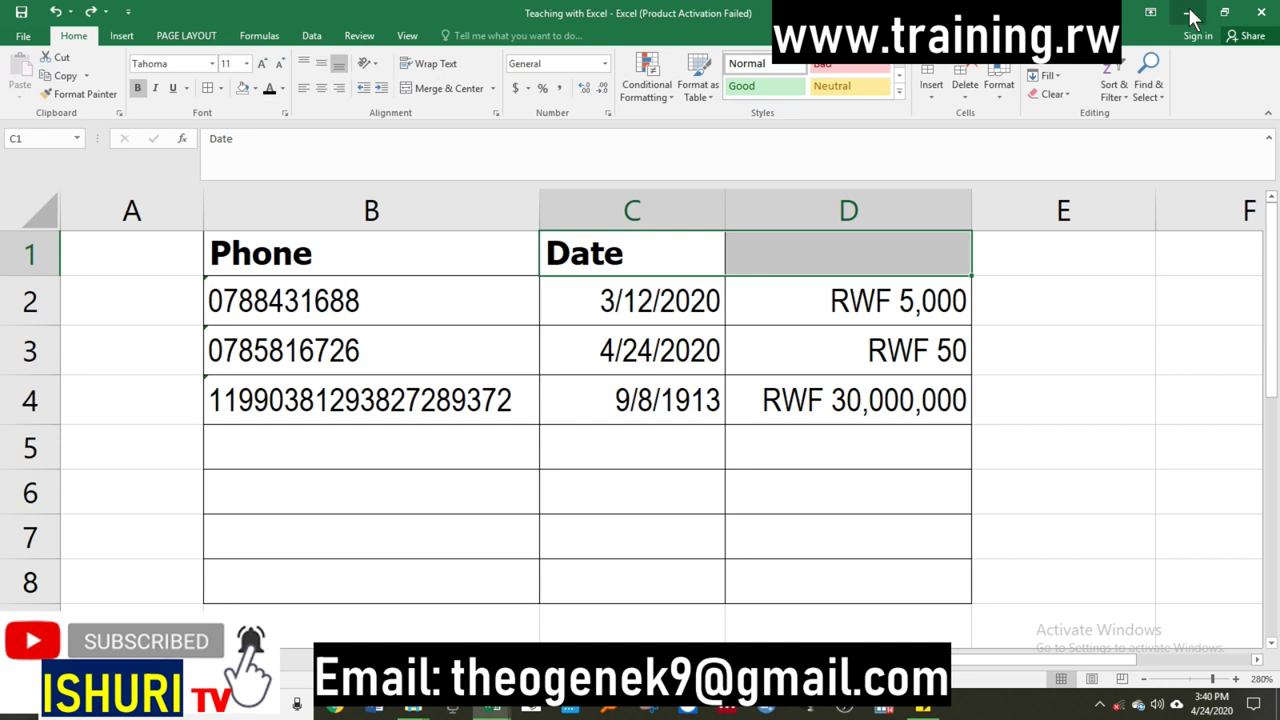
left_click(1188, 12)
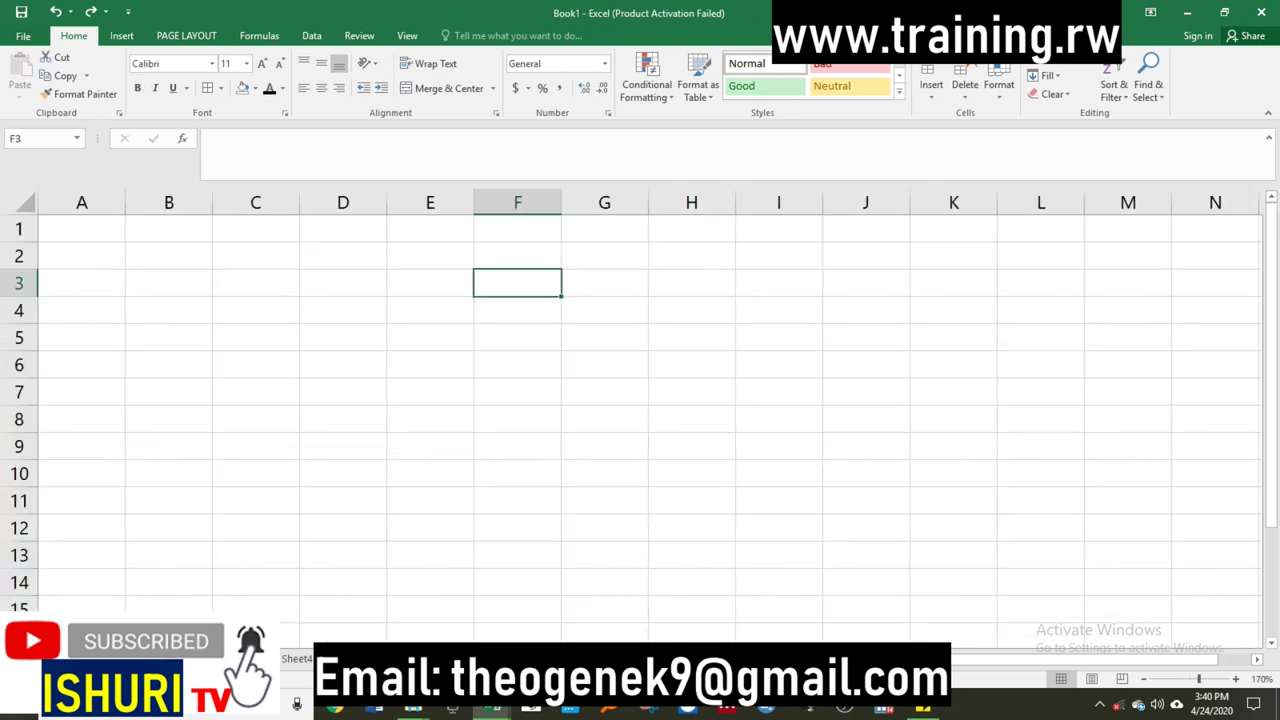
- Select cells E5 and D8 on the empty Sheet4, then bring up the Sheet4 tab's context menu
left_click(392, 345)
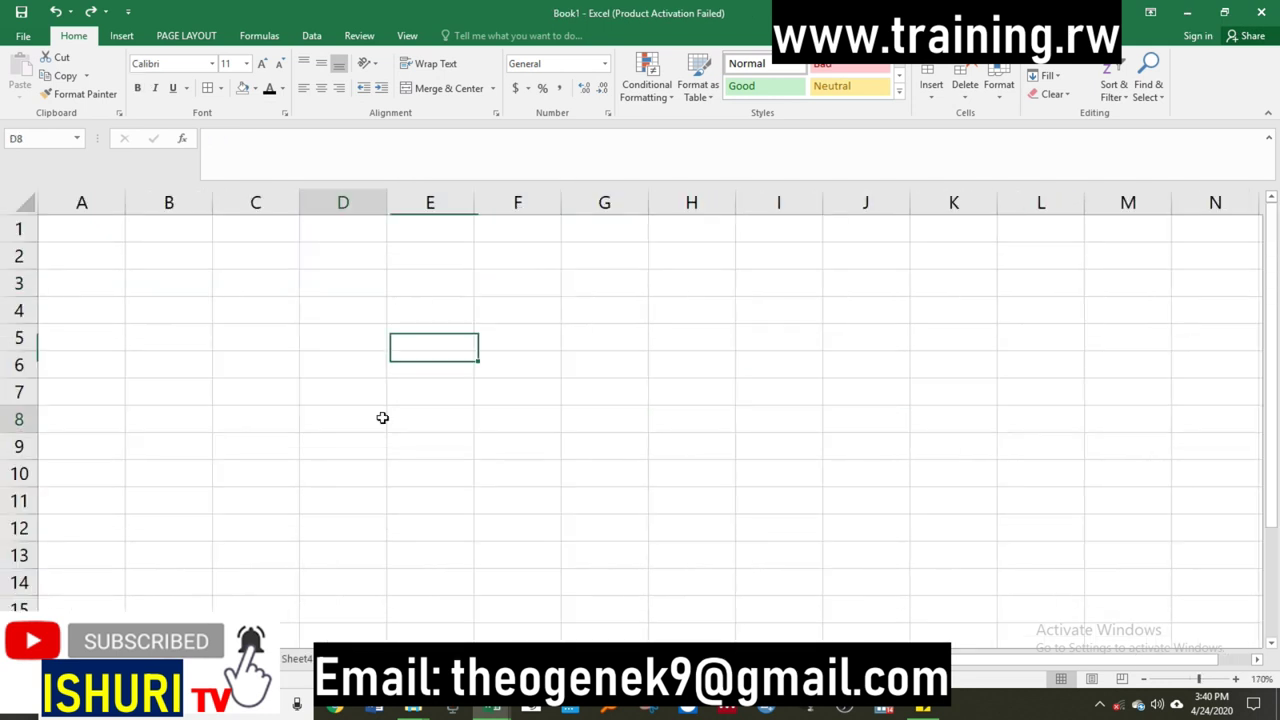
left_click(375, 420)
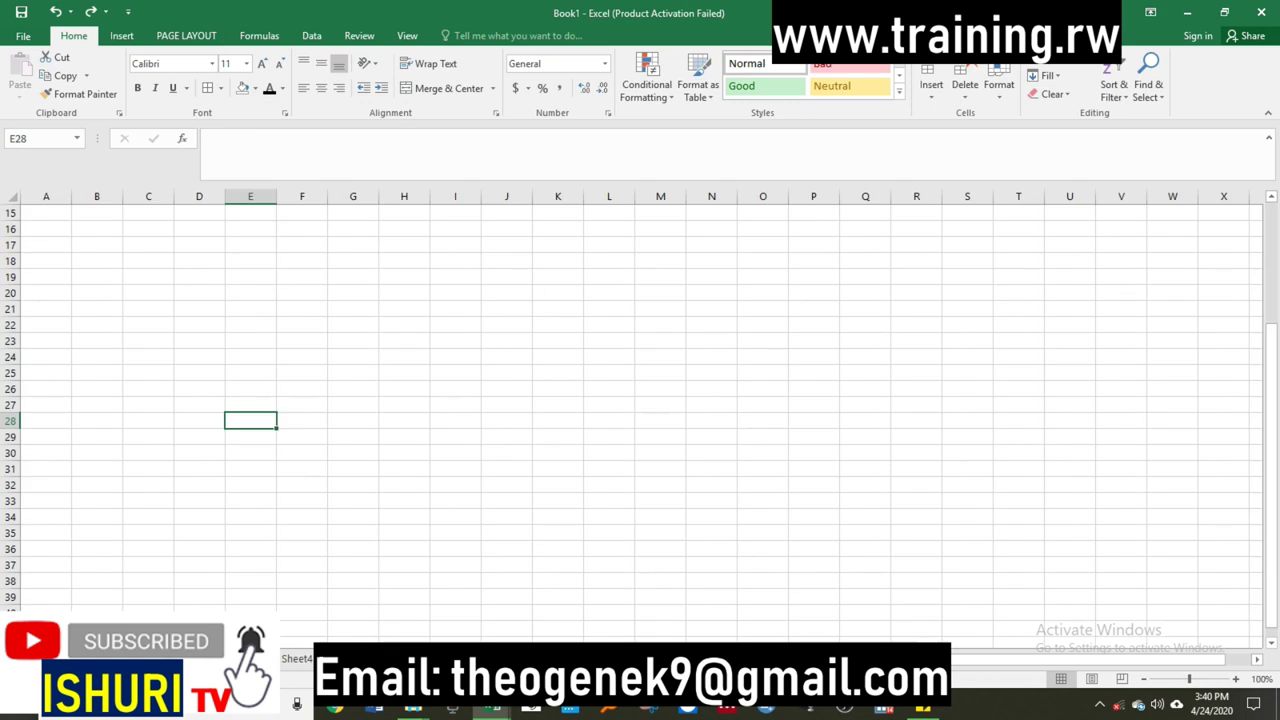
right_click(297, 658)
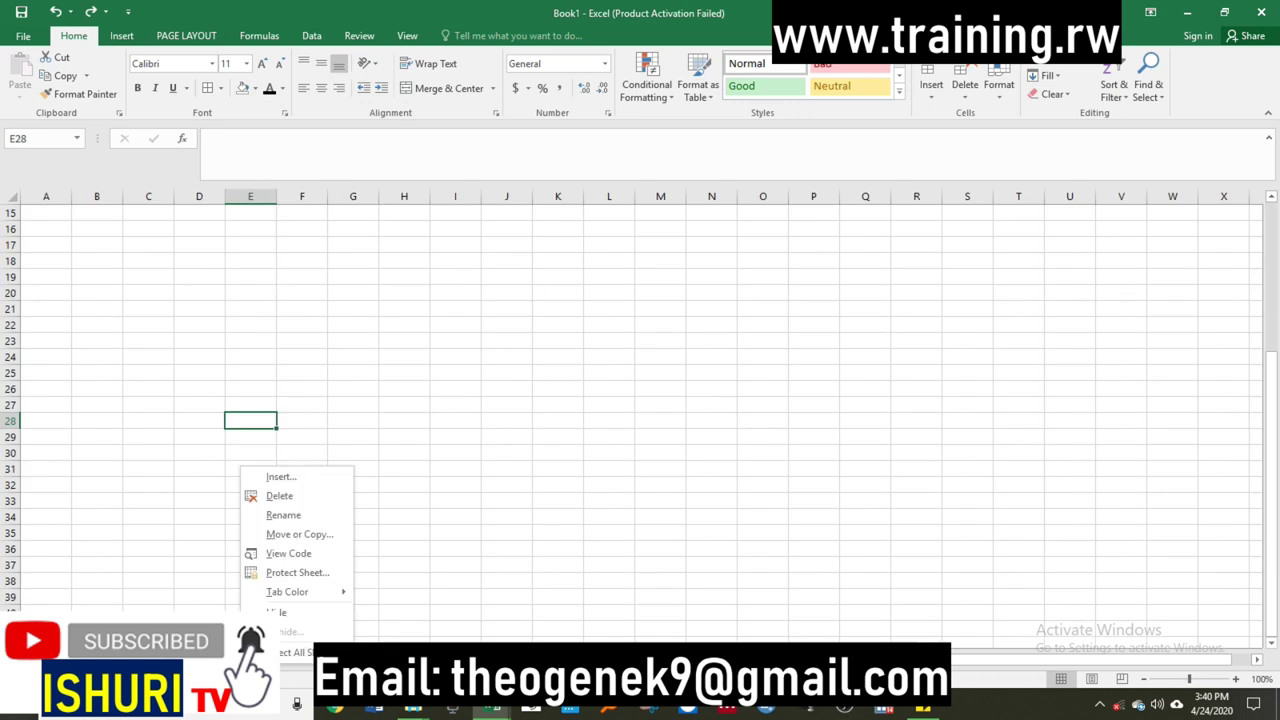